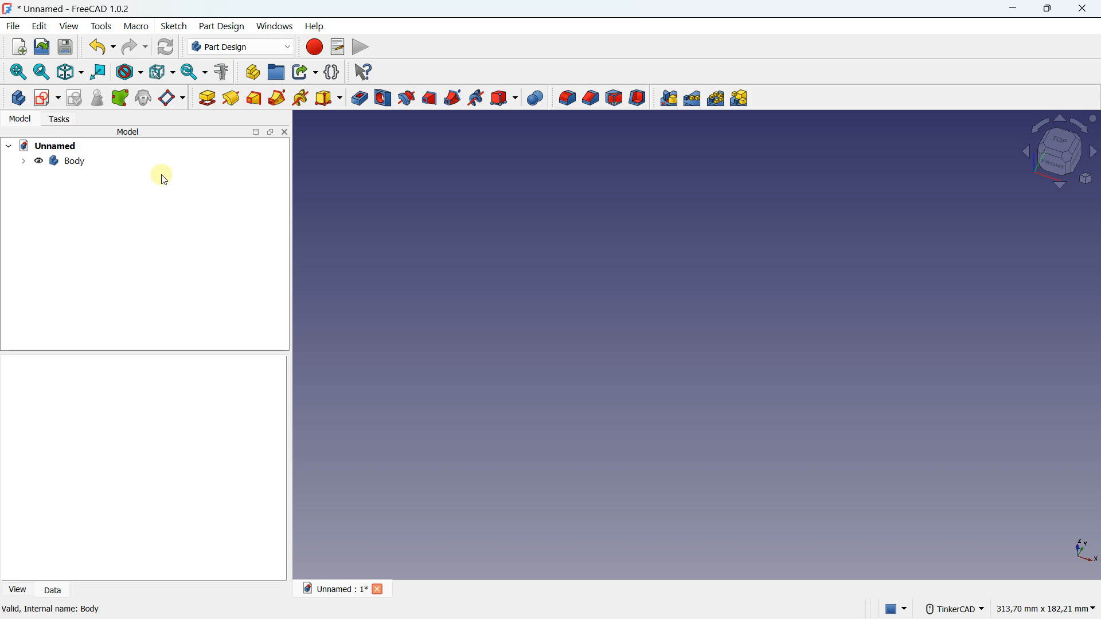
Activate the body and start a new sketch on its XY plane
double_click(80, 162)
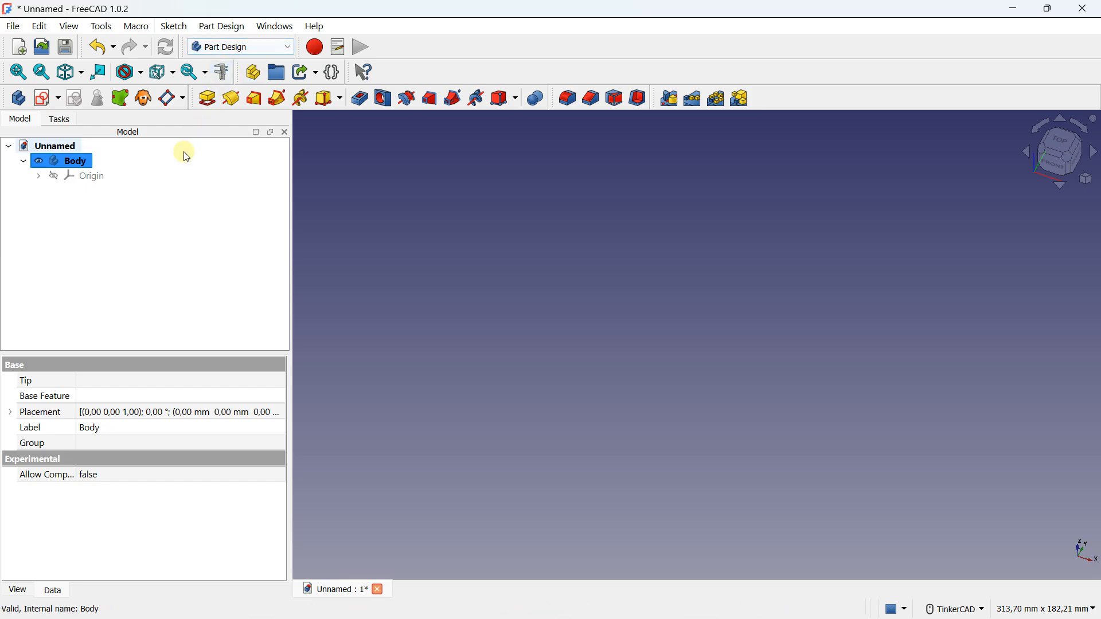
click(238, 46)
click(238, 46)
click(238, 46)
click(237, 50)
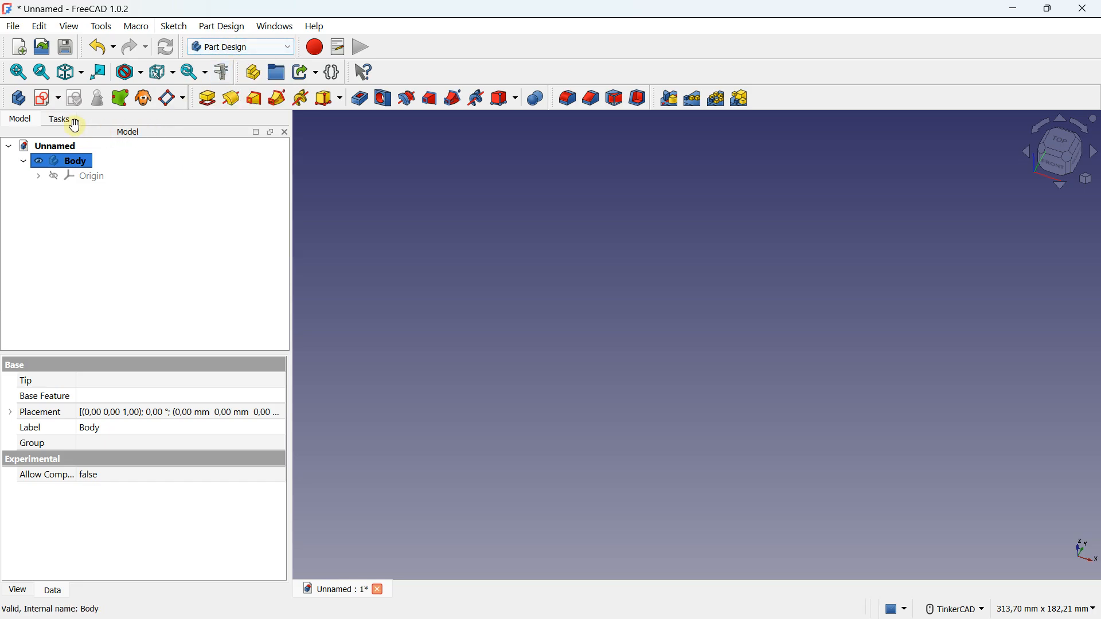
click(47, 100)
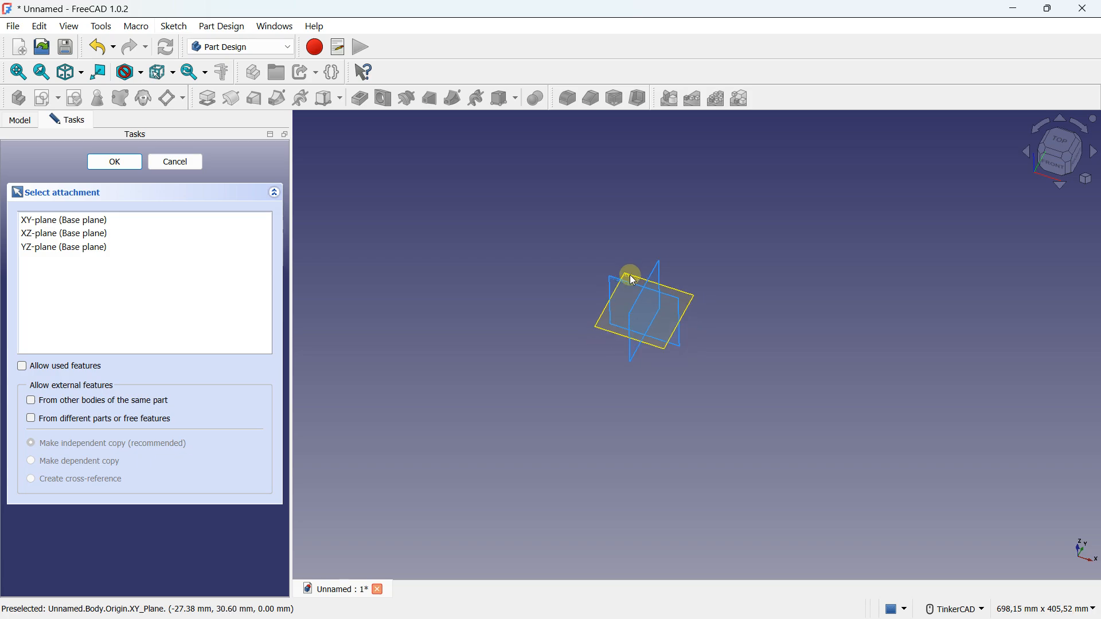
click(633, 279)
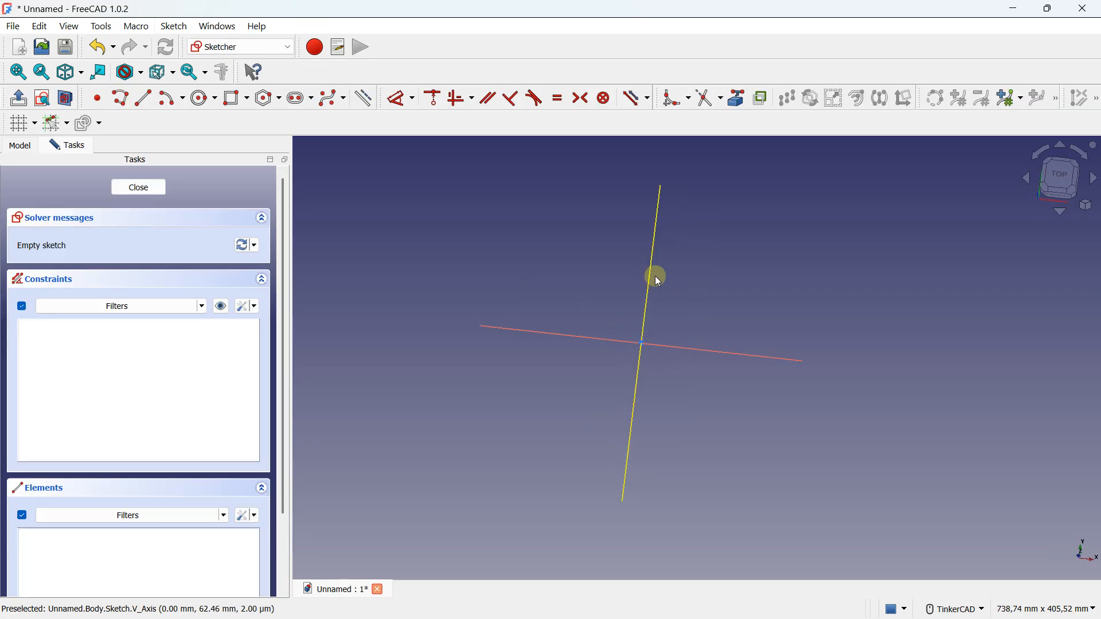
Sketch a centered rectangle 200 mm wide and 120 mm high at the origin and close the sketch
click(250, 102)
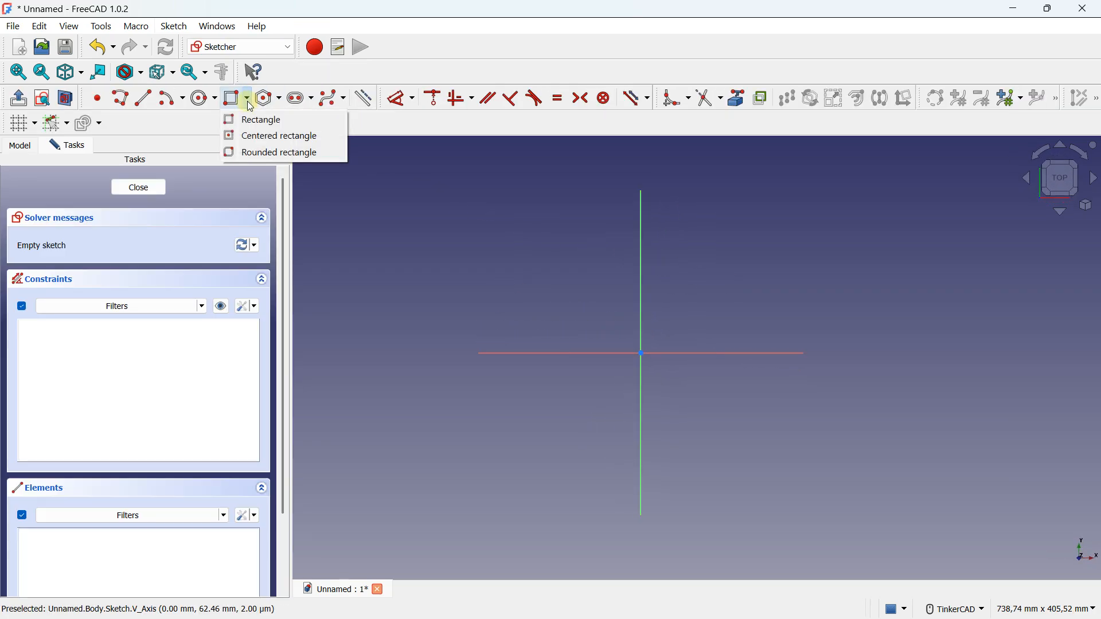
click(261, 135)
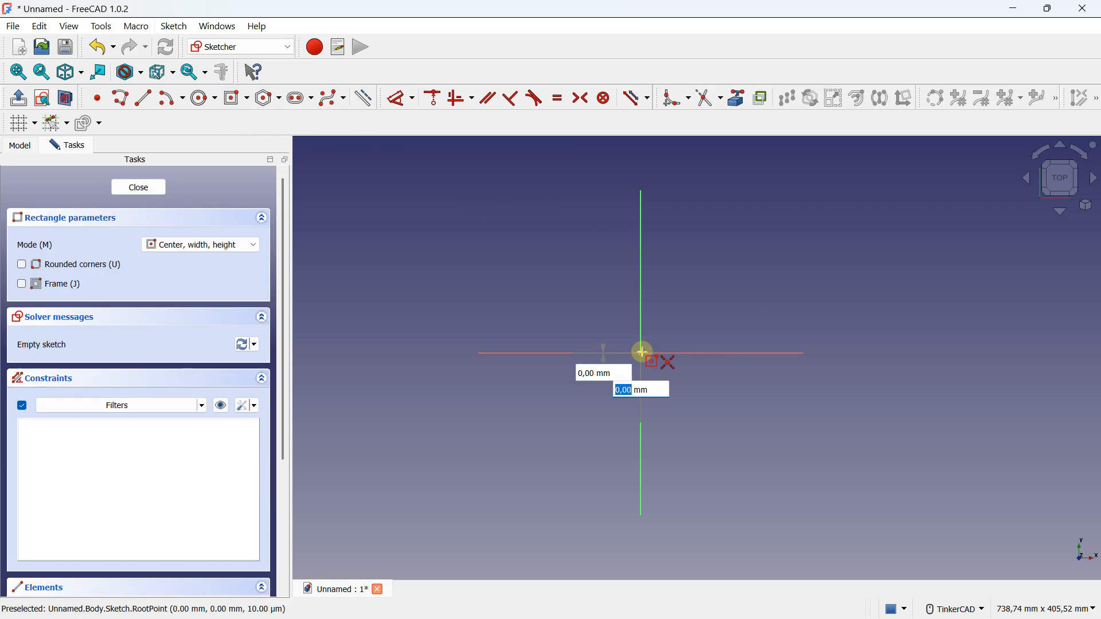
click(640, 340)
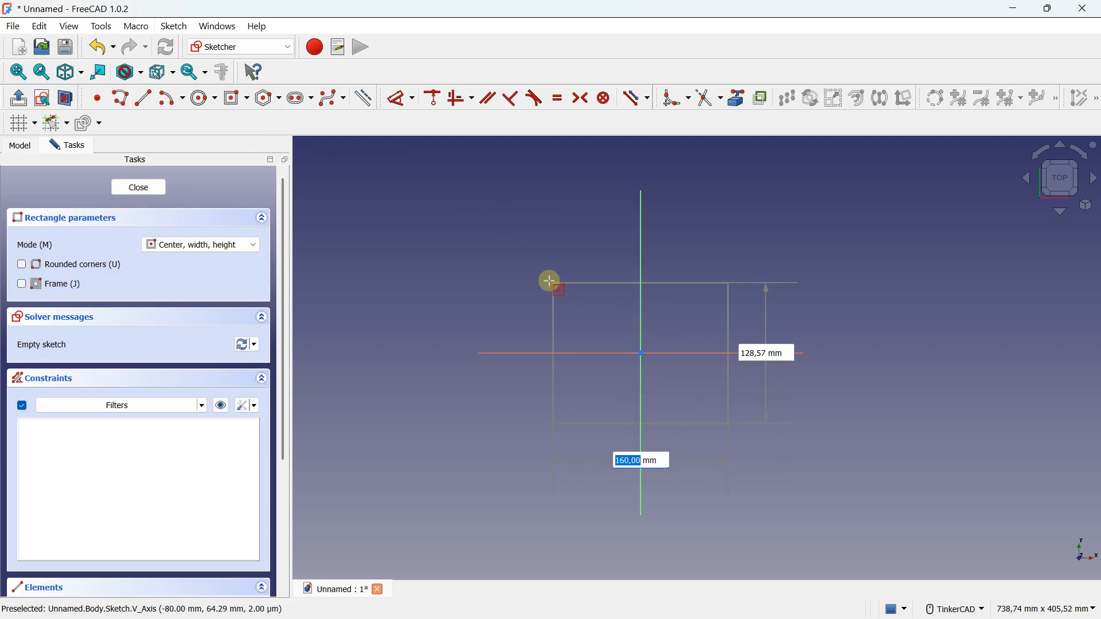
text(200)
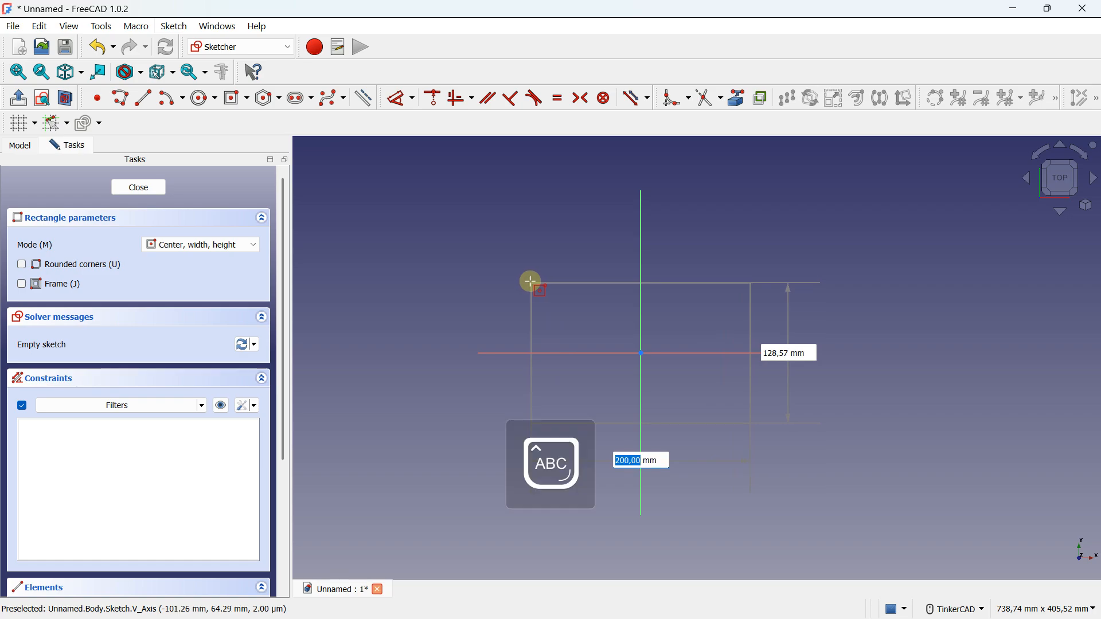
text(200)
key(Tab)
text(120)
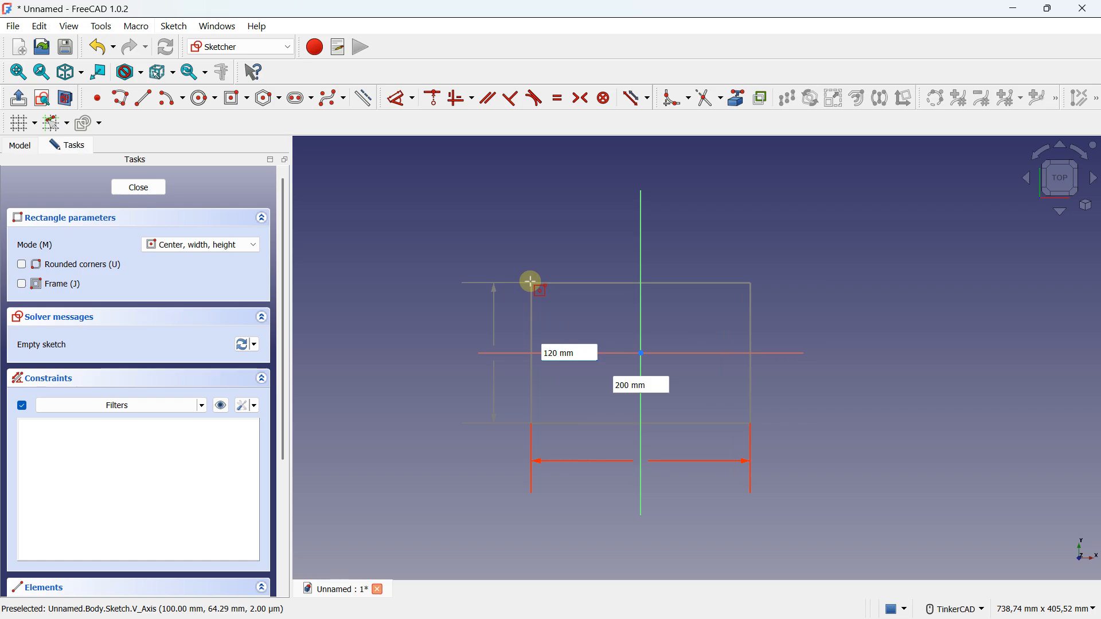
key(Return)
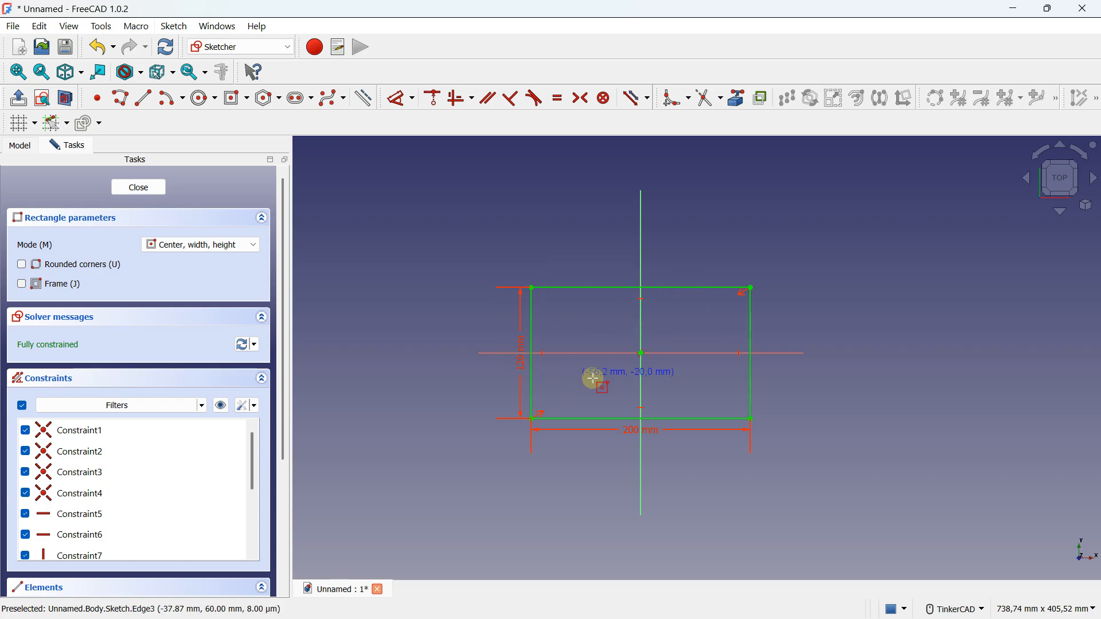
click(138, 188)
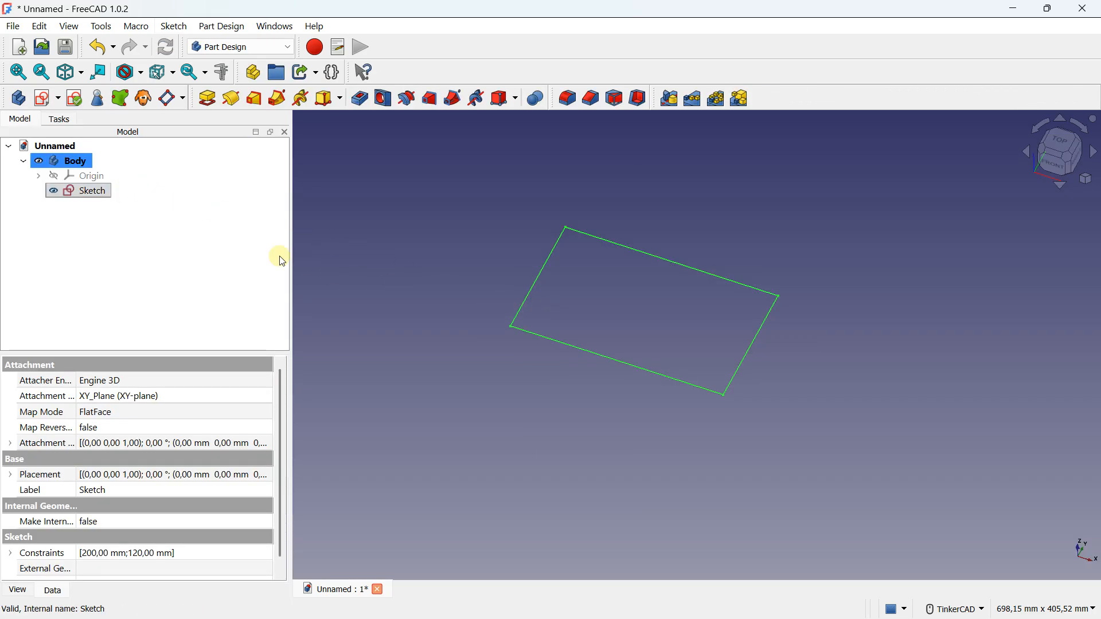
Pad the rectangle sketch with a length of 40 mm
scroll(688, 382, up, 2)
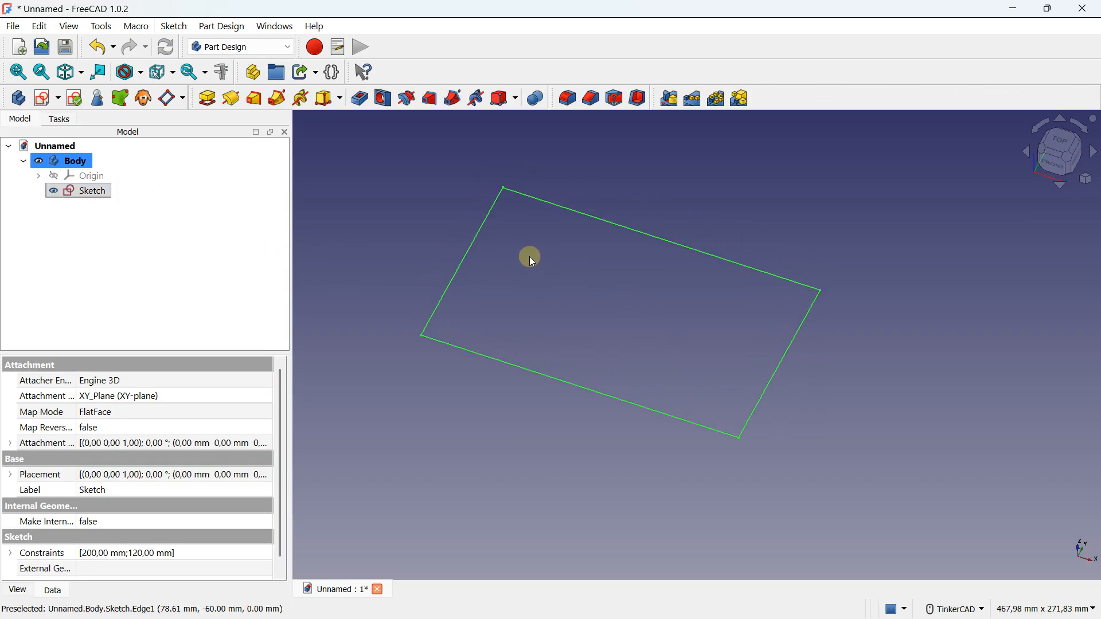
click(207, 99)
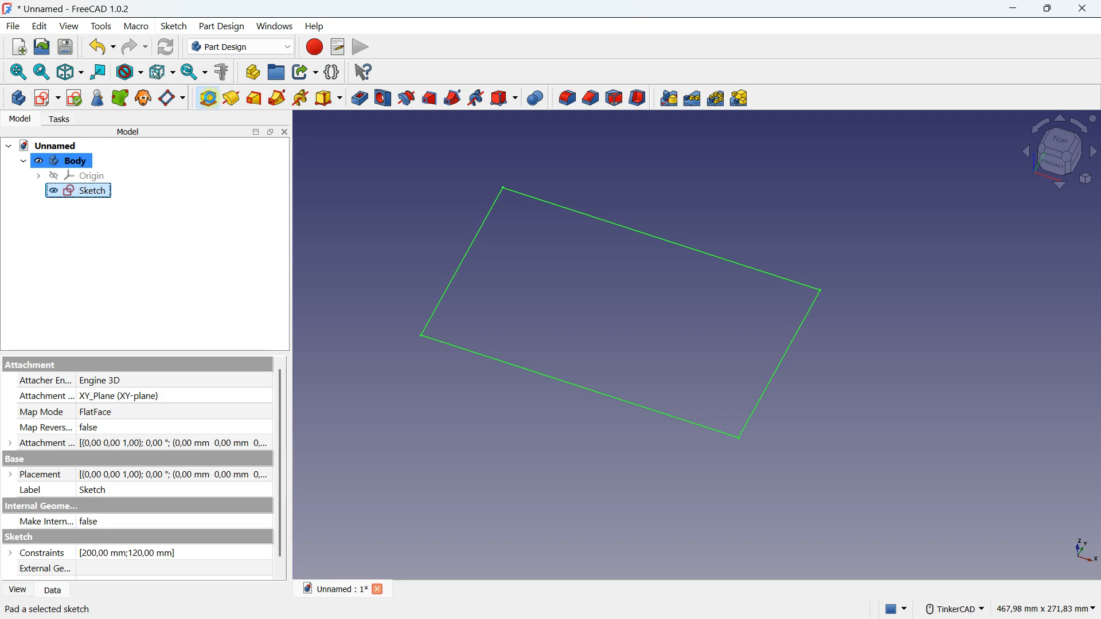
right_drag(546, 329, 548, 300)
middle_drag(557, 301, 572, 310)
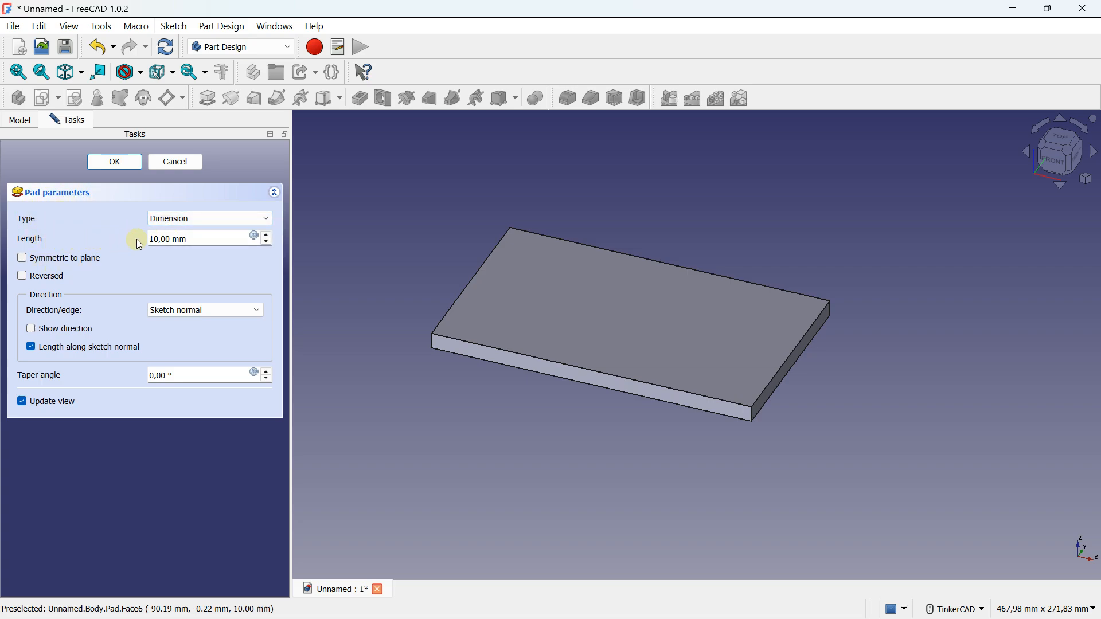
click(266, 236)
click(265, 236)
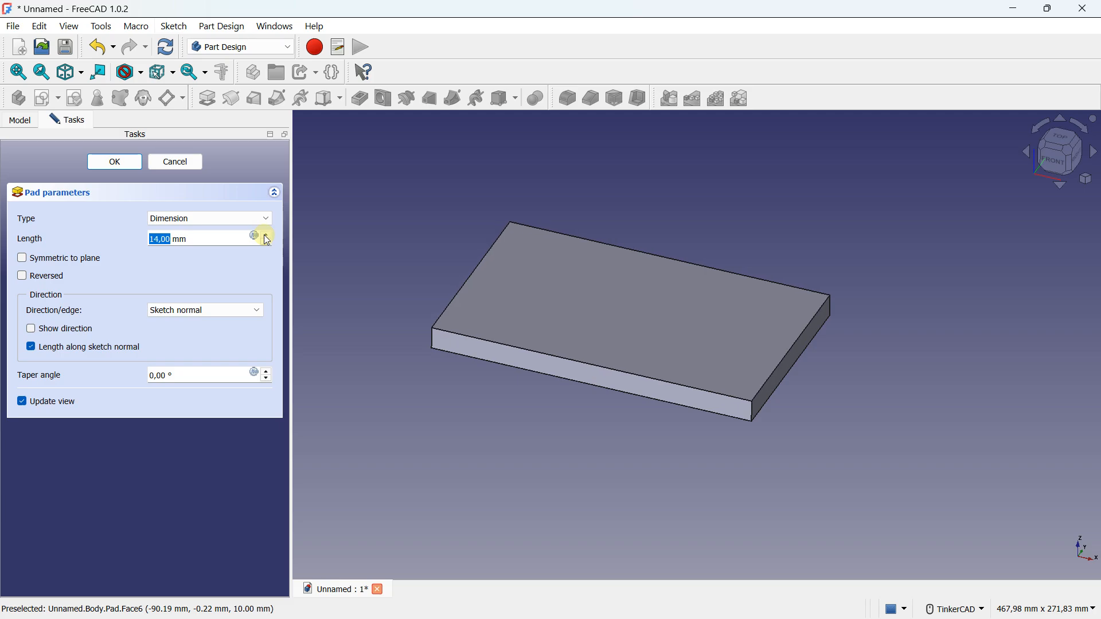
drag(218, 238, 144, 237)
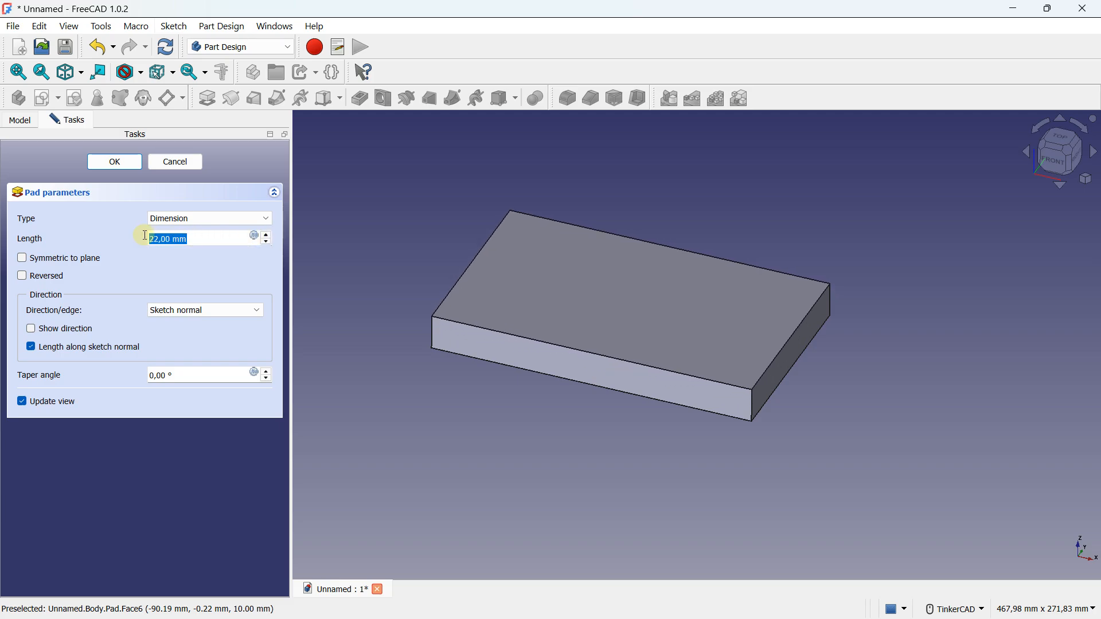
text(40)
key(Tab)
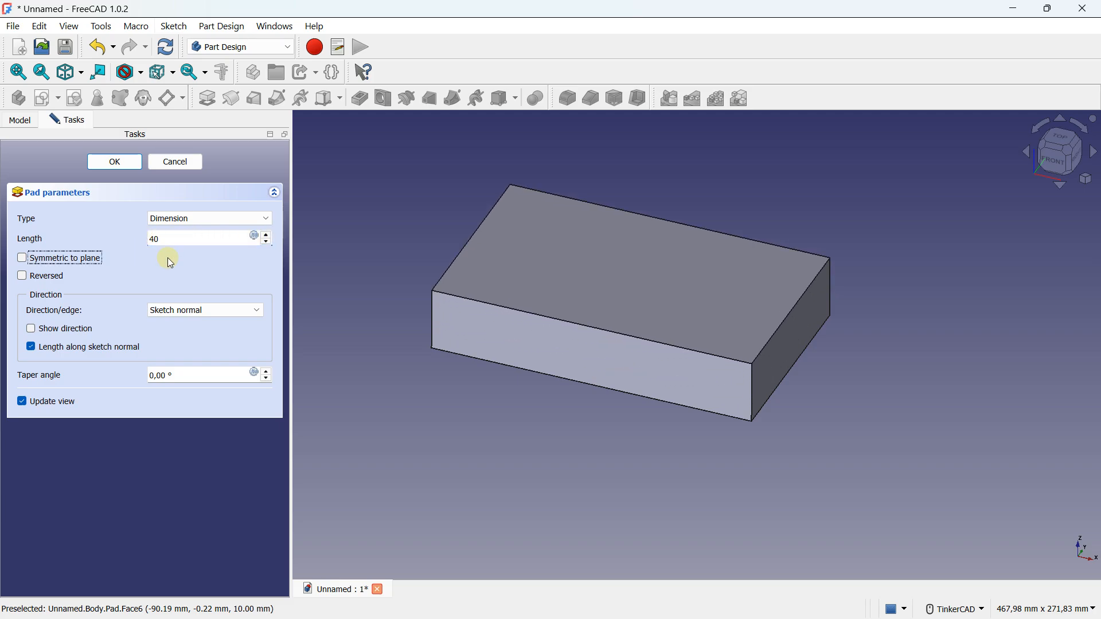
key(Tab)
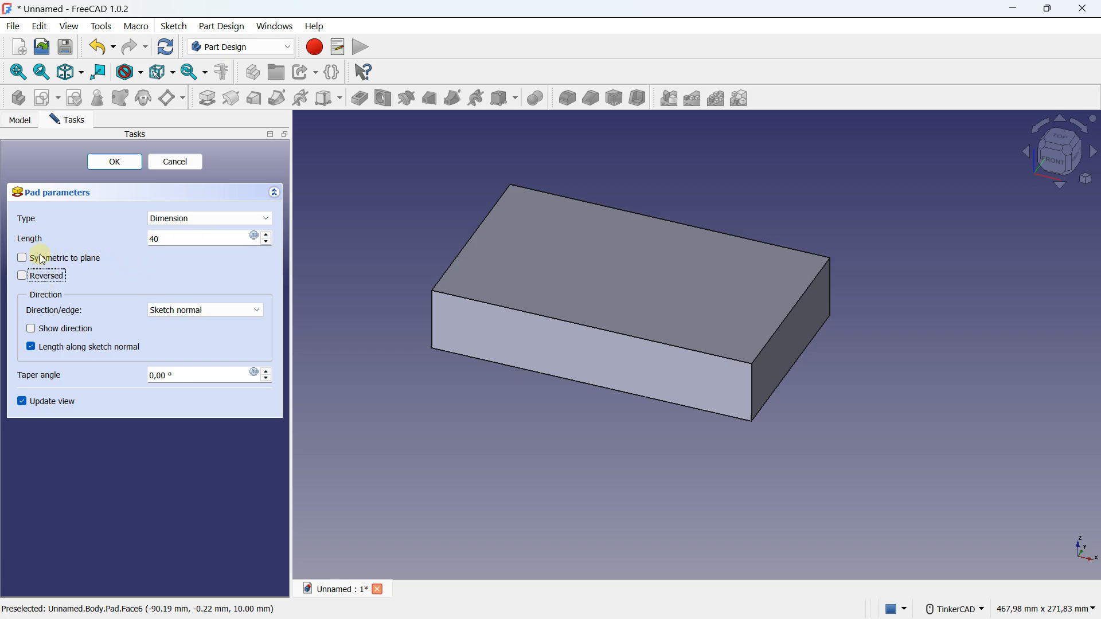
click(113, 162)
scroll(538, 366, down, 1)
middle_drag(583, 354, 556, 322)
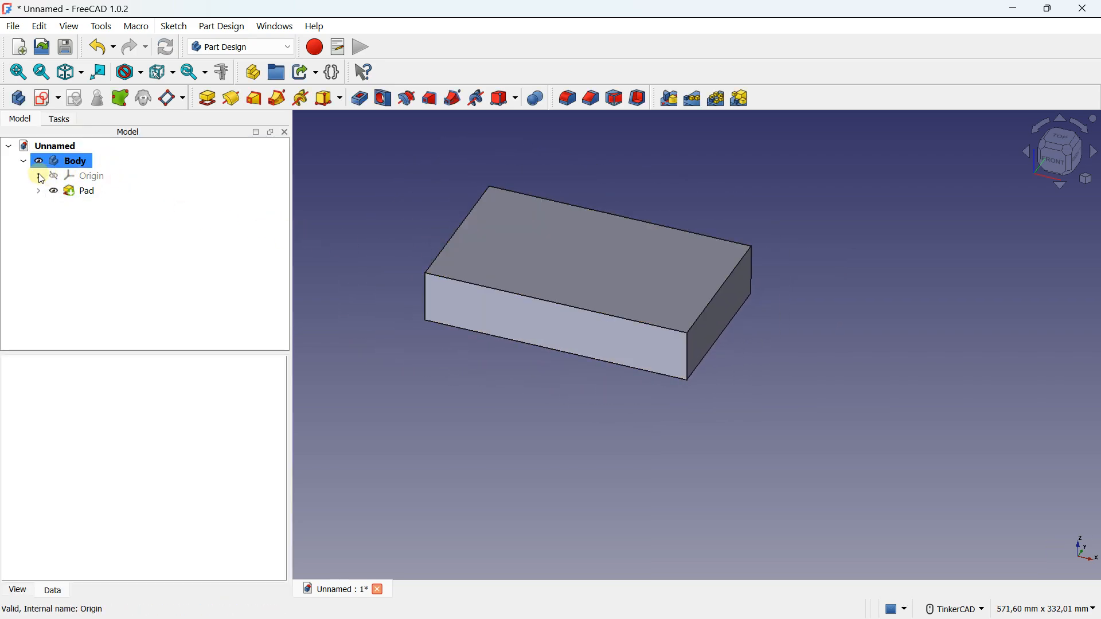
Reopen the pad to review its parameters and accept them without changes
click(78, 193)
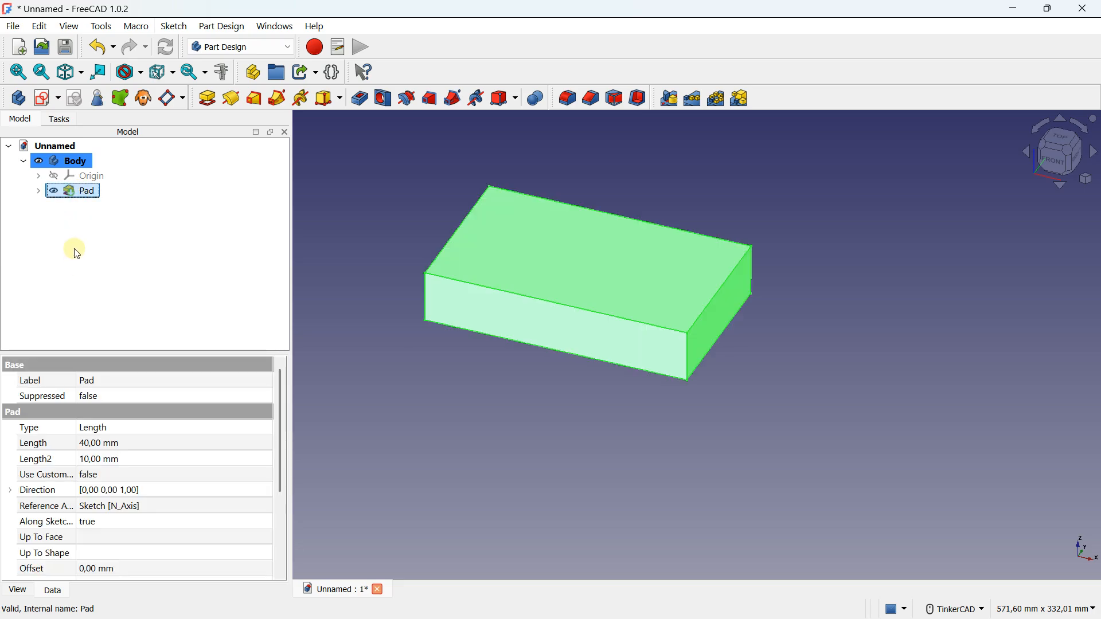
double_click(74, 191)
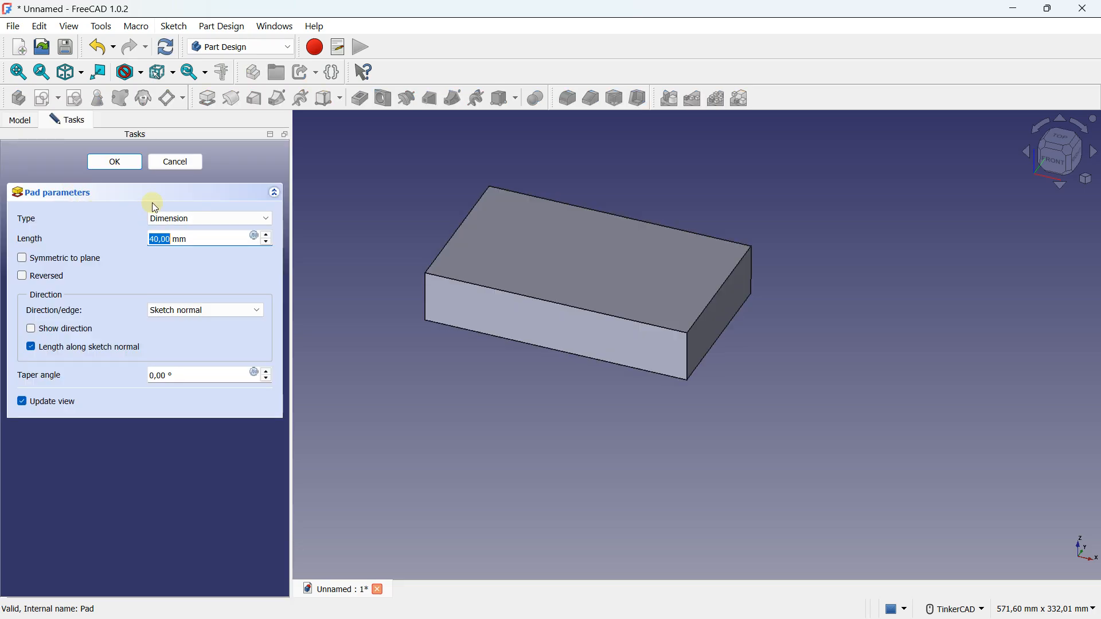
click(113, 163)
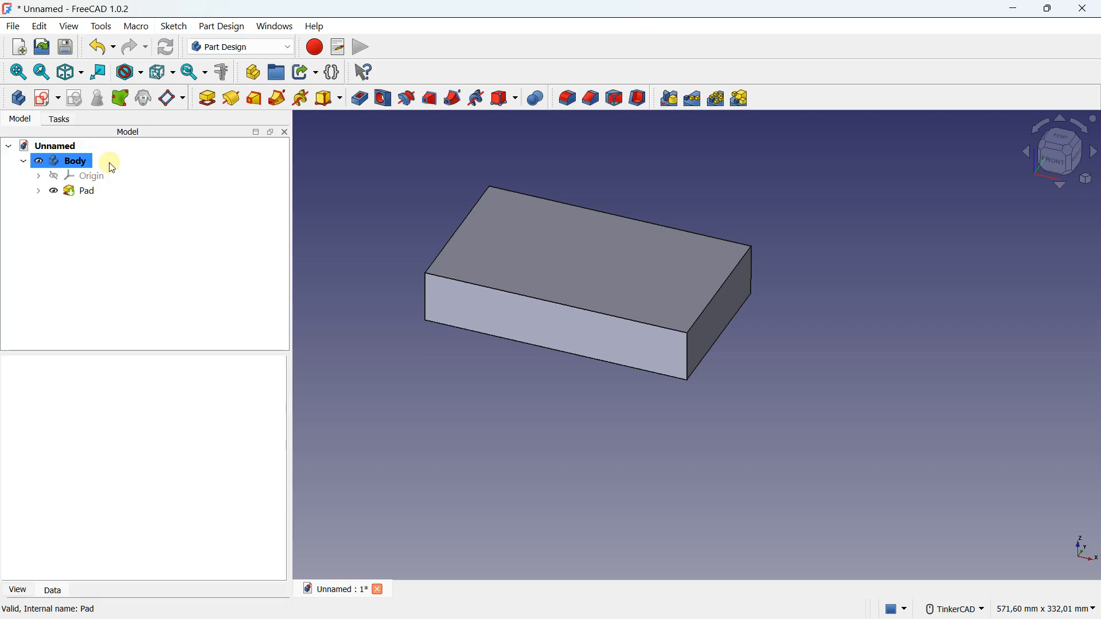
Show the body's origin planes and axes, and set the pad's length to 60 mm in front view
click(58, 176)
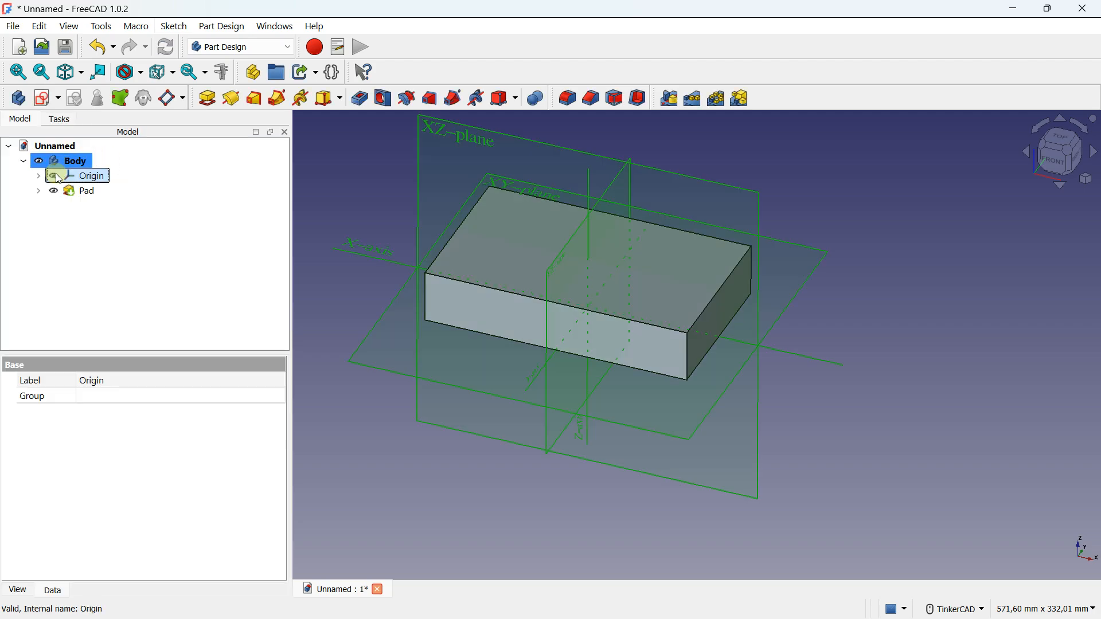
right_drag(614, 369, 668, 350)
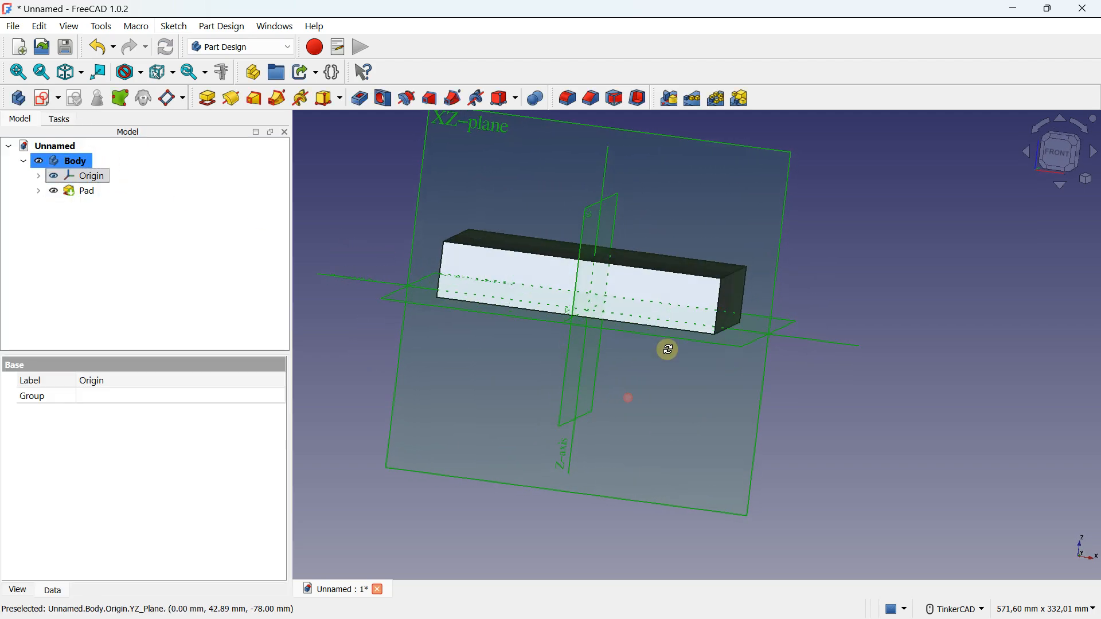
double_click(85, 192)
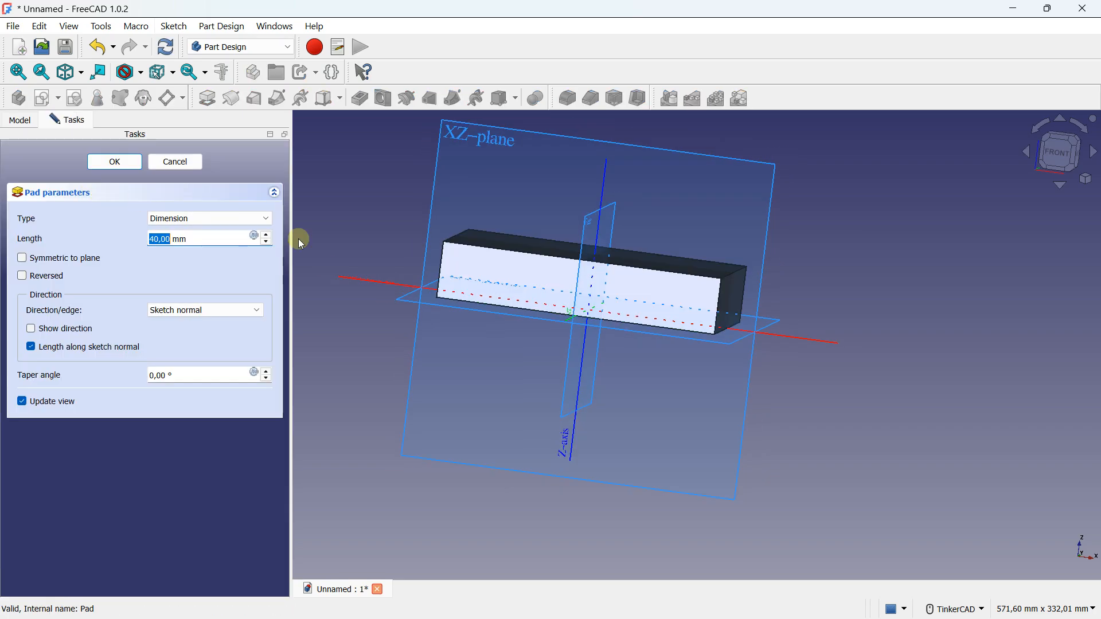
right_drag(533, 307, 519, 304)
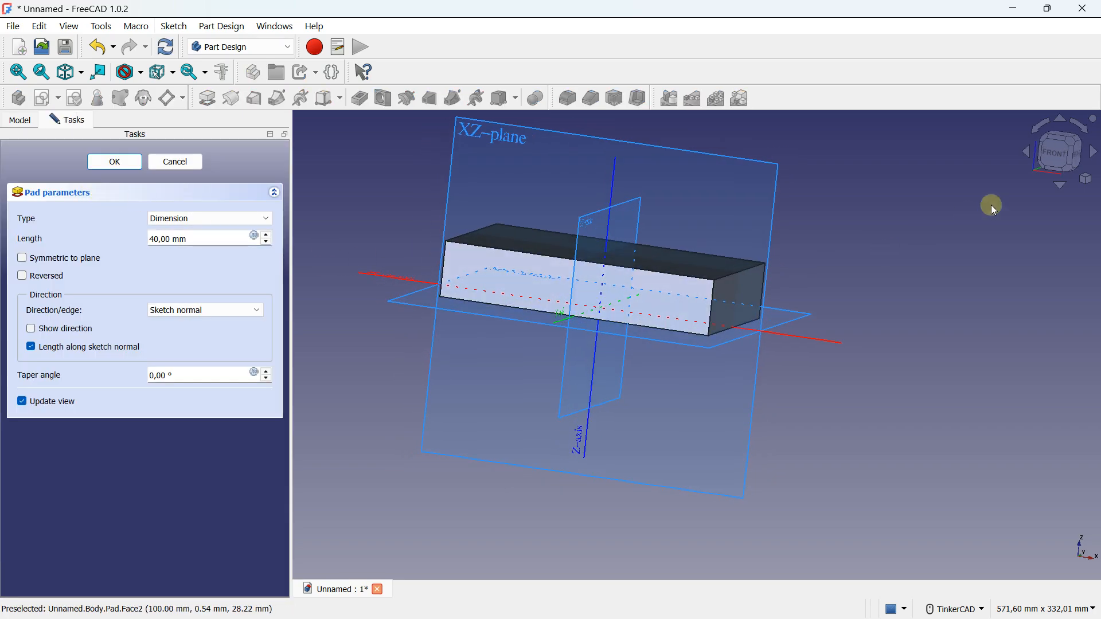
click(1062, 160)
click(267, 237)
click(267, 236)
click(267, 235)
click(268, 236)
click(267, 236)
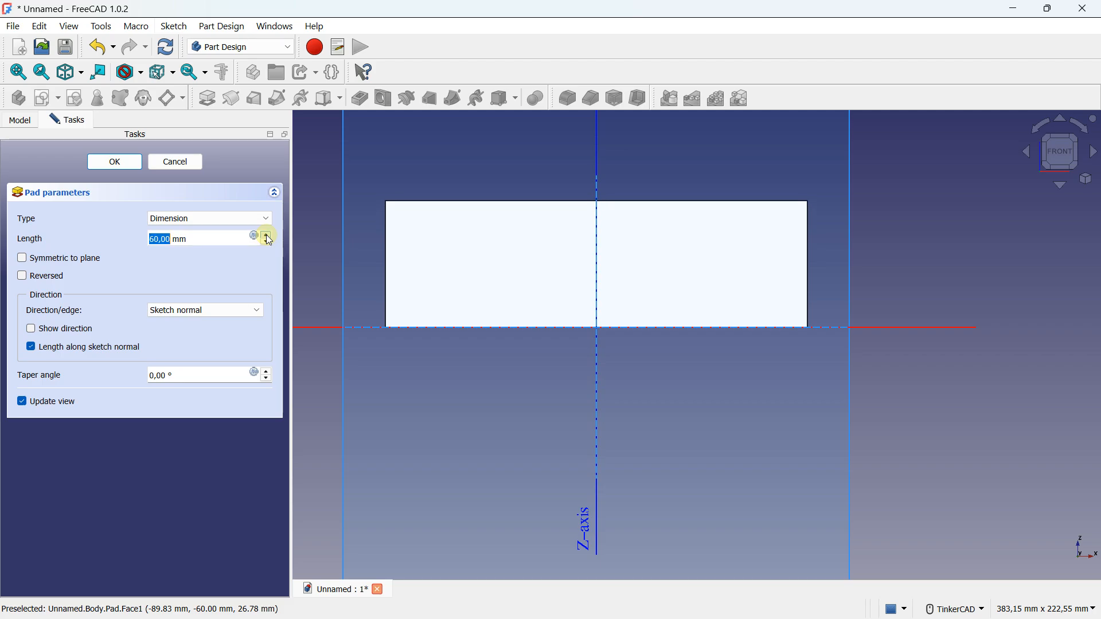
Try the pad in the reversed direction and restore the original direction
click(24, 278)
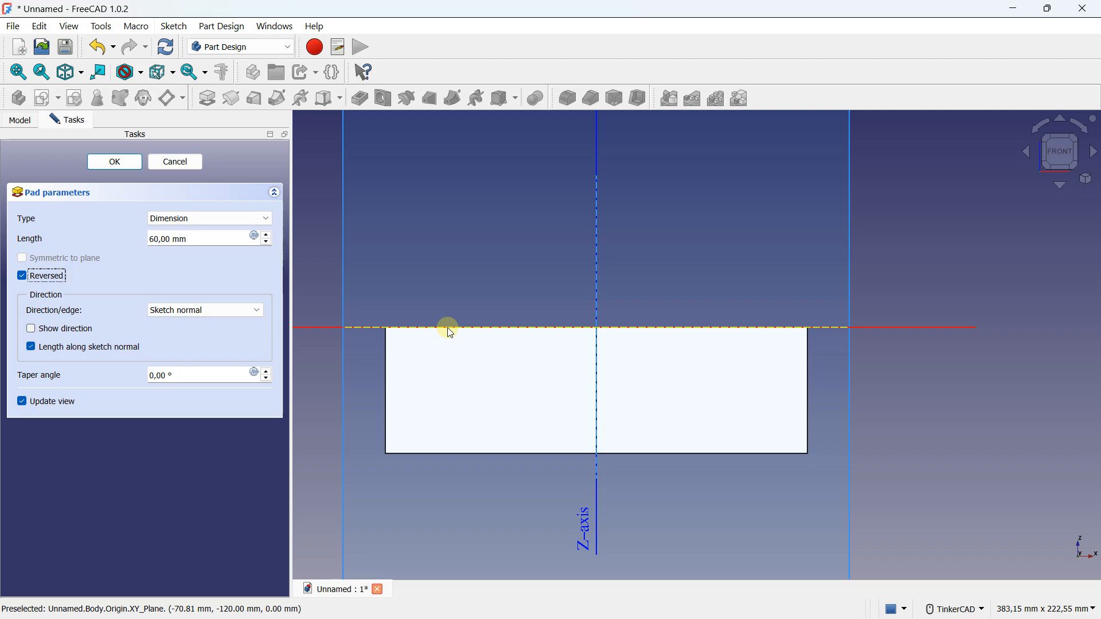
click(22, 276)
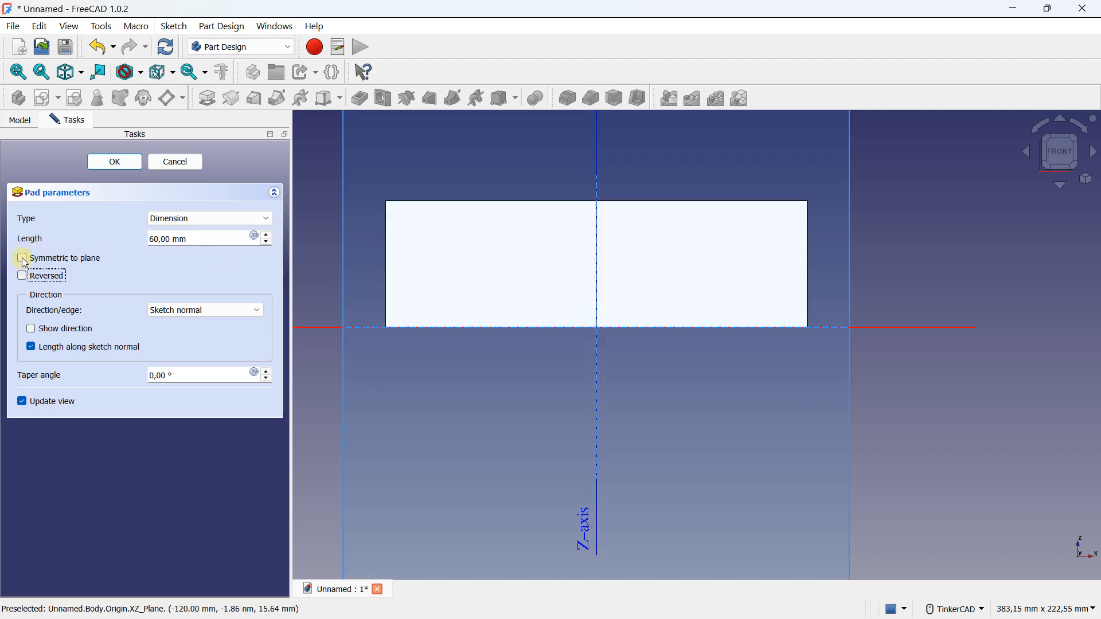
Make the pad symmetric to the sketch plane and set its length to 80 mm
click(22, 258)
scroll(673, 349, down, 2)
right_drag(656, 339, 702, 346)
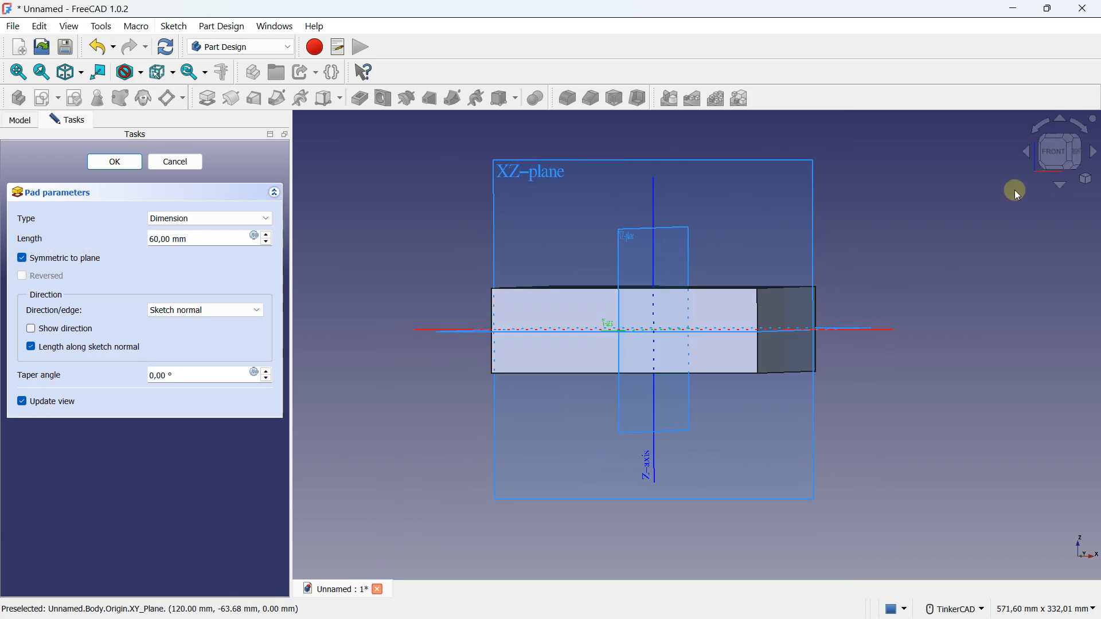
click(1062, 159)
click(266, 235)
drag(265, 235, 267, 237)
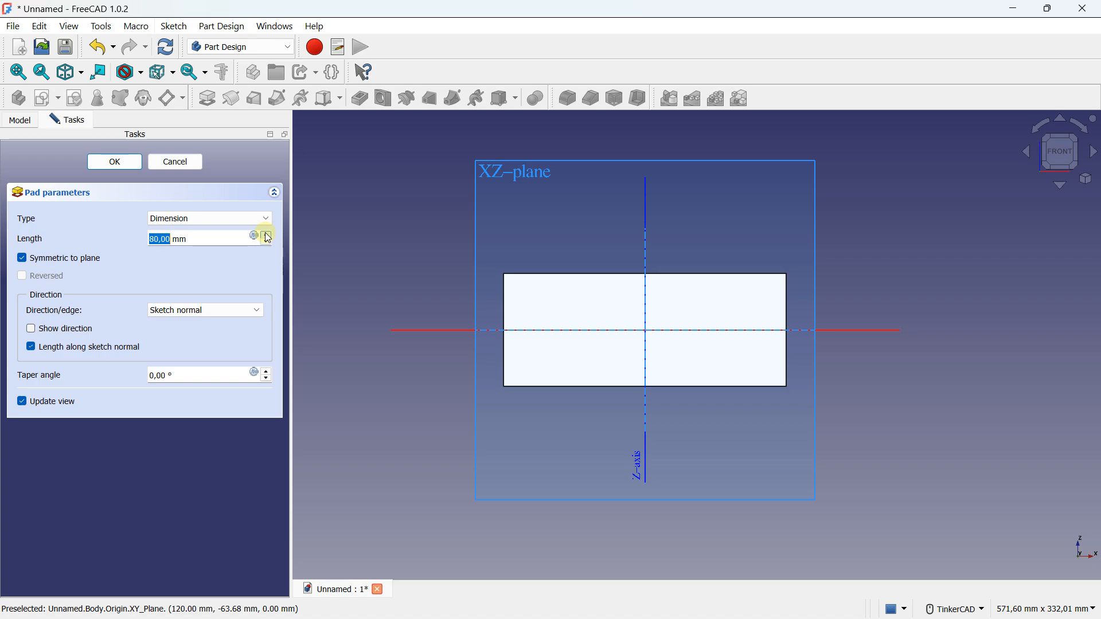
Try the Up to shape type for the pad, and switch it to Two dimensions
click(253, 219)
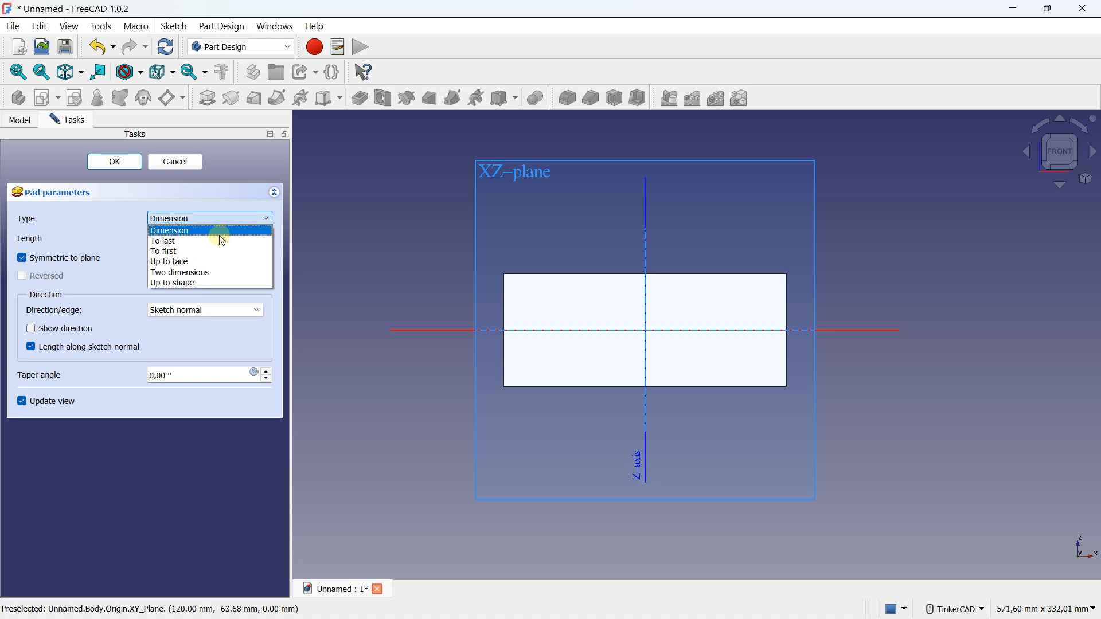
click(185, 284)
click(184, 221)
click(183, 273)
click(180, 223)
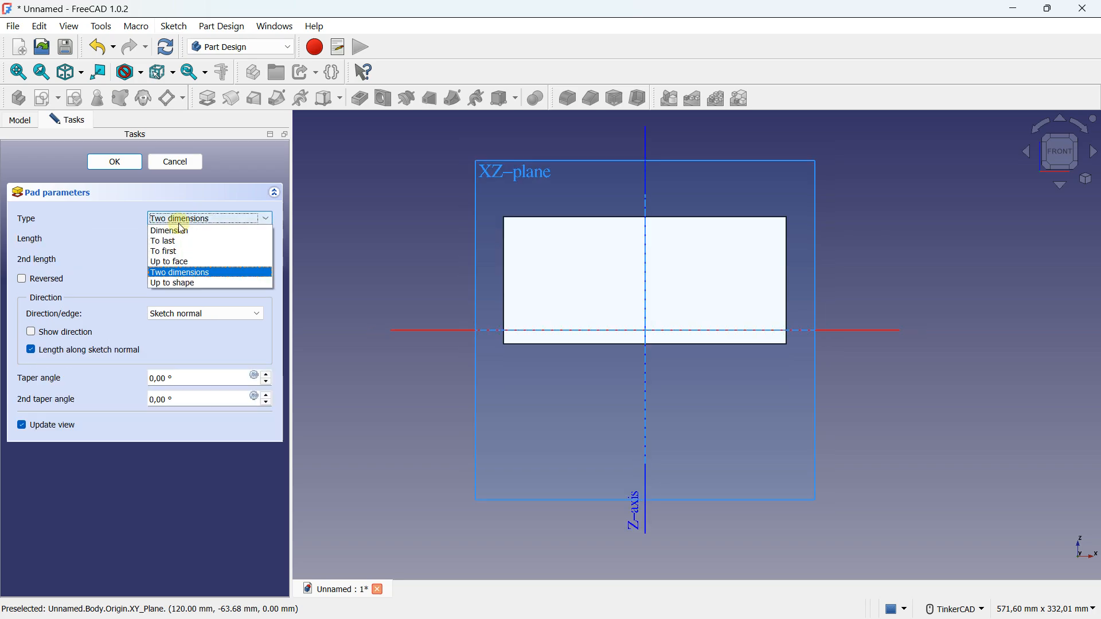
click(182, 273)
Set the pad's length to 40 mm and its second length to 20 mm
scroll(516, 281, up, 4)
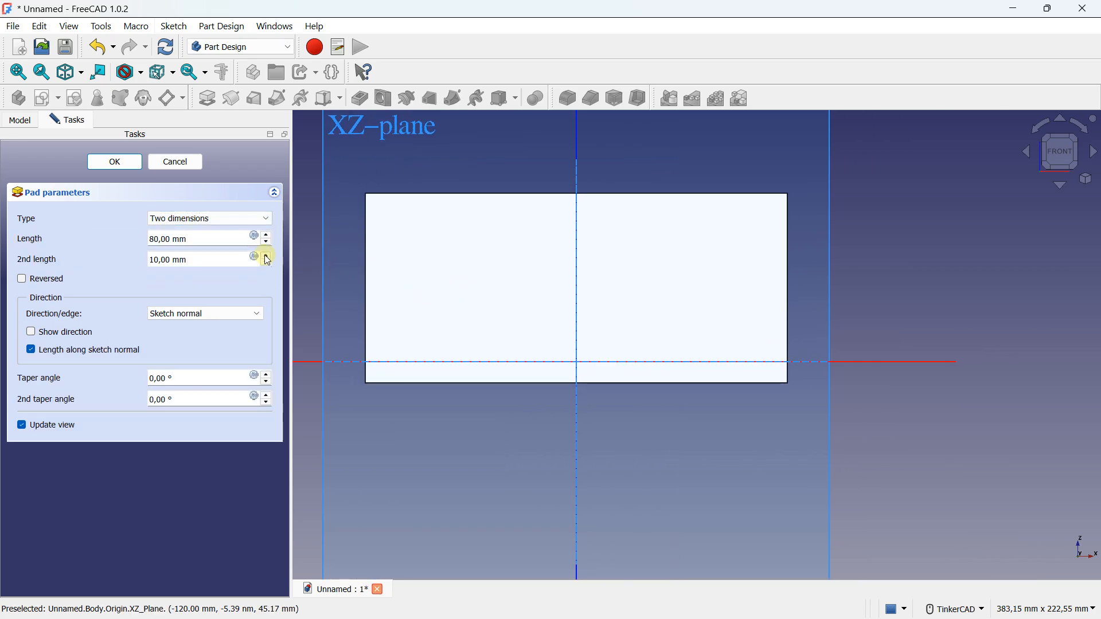
drag(216, 239, 137, 242)
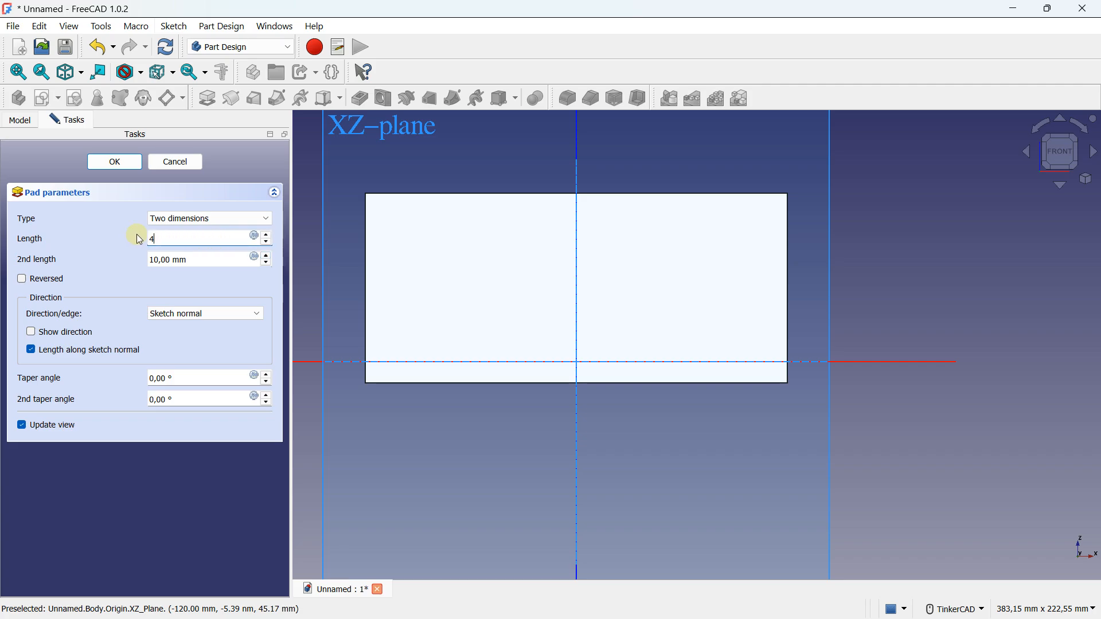
click(200, 259)
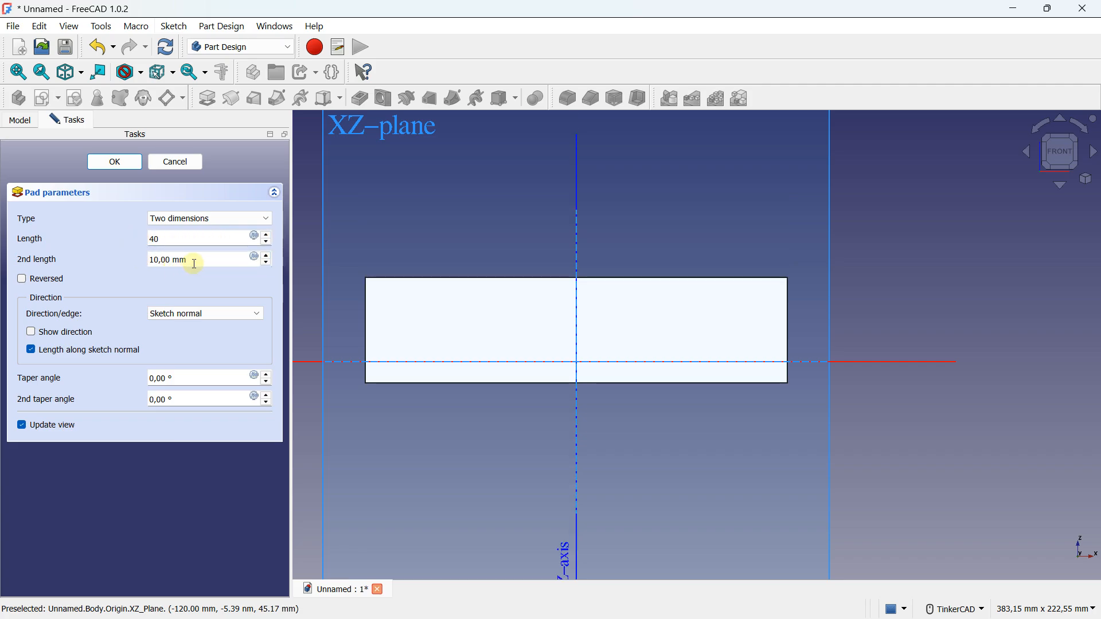
text(20)
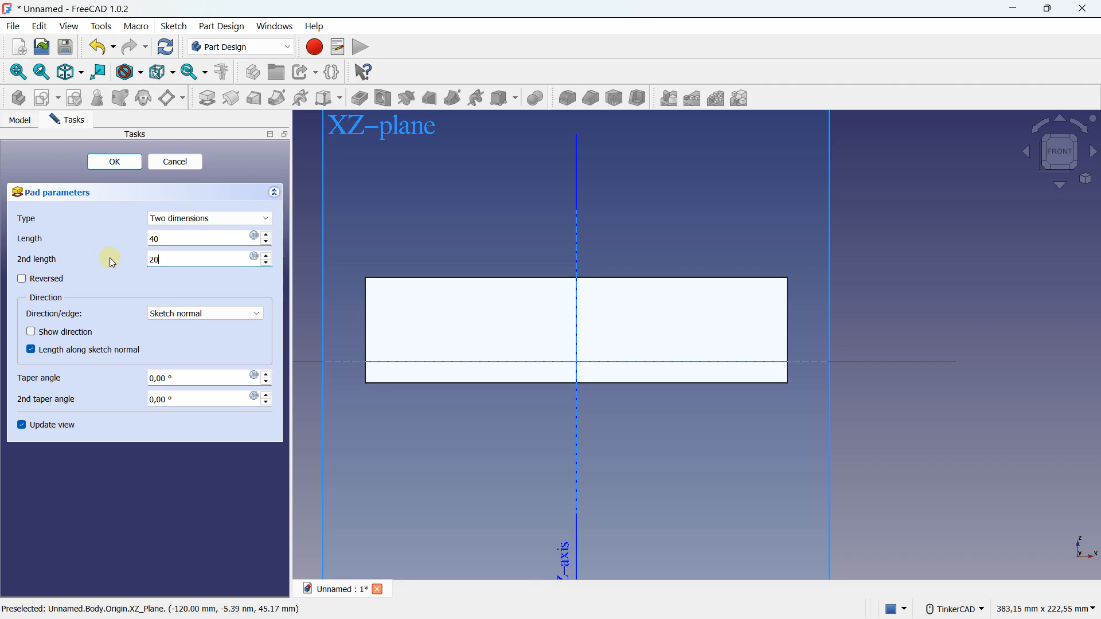
right_drag(742, 372, 682, 379)
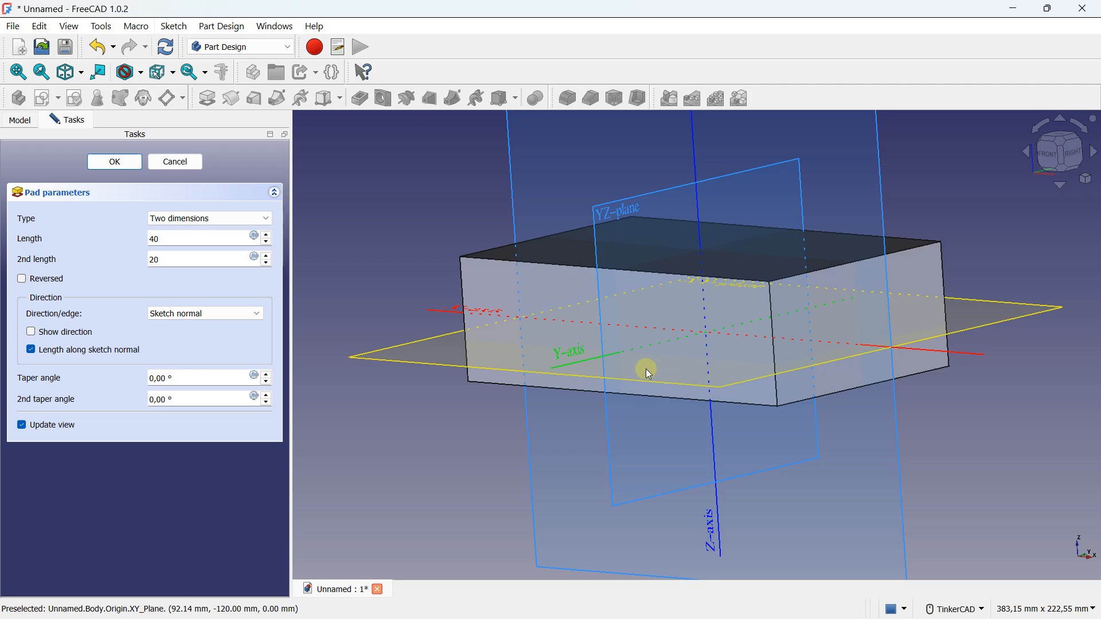
Try the Up to shape type again and return the pad to the Dimension type
click(240, 220)
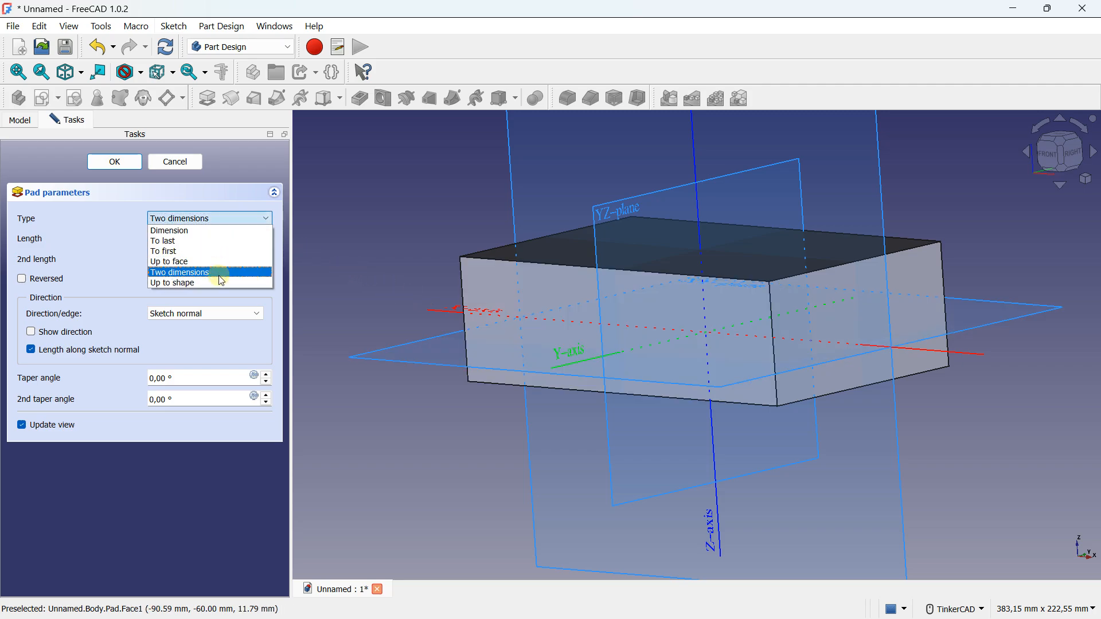
click(221, 284)
click(214, 220)
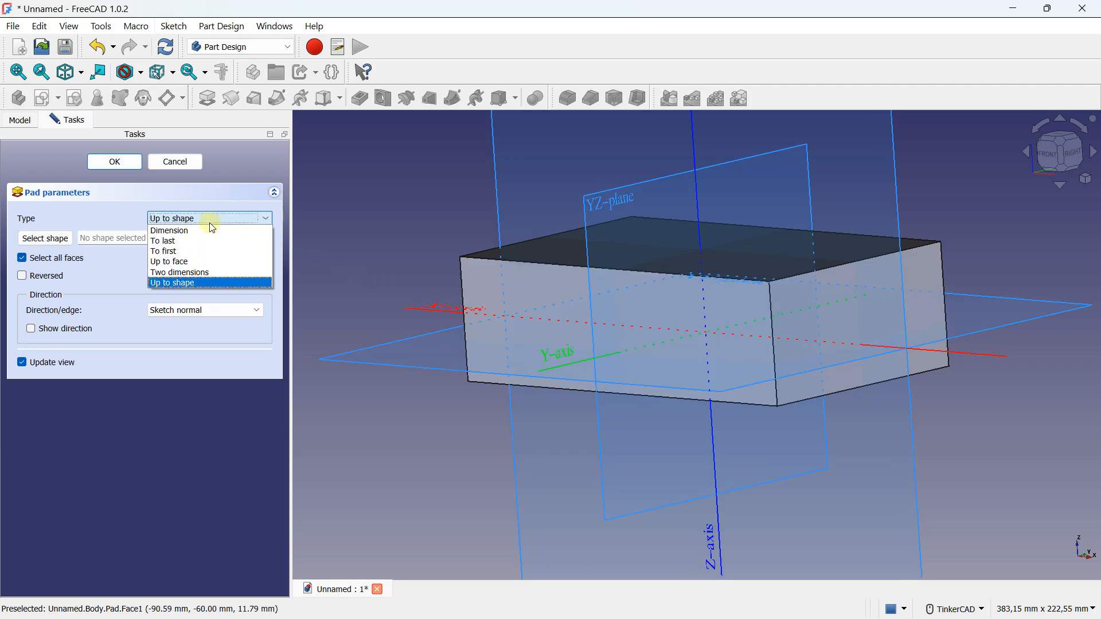
click(210, 230)
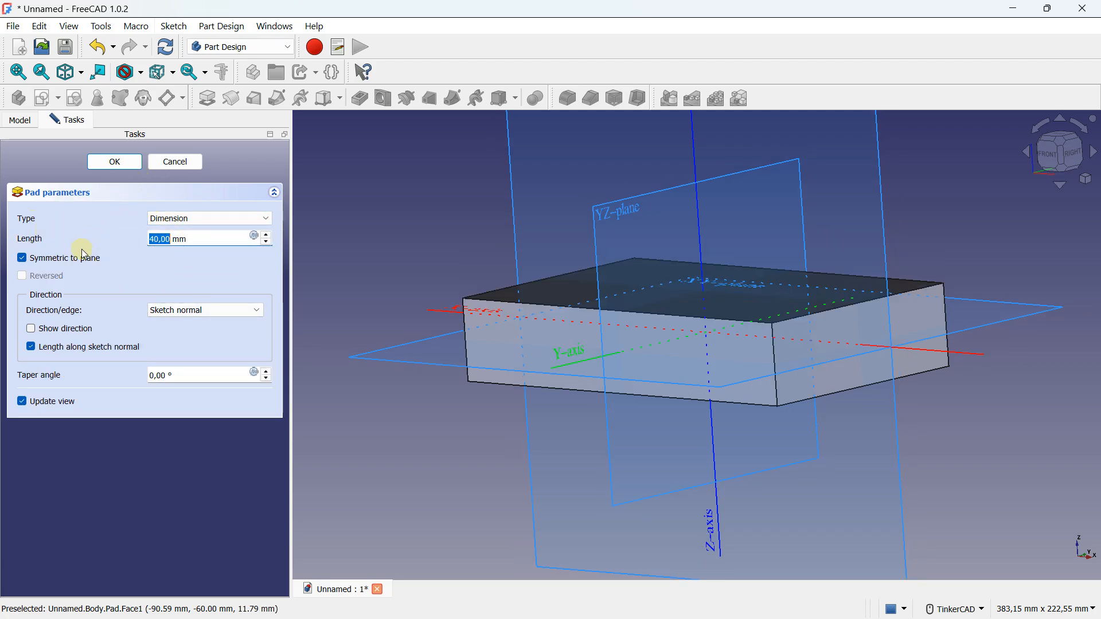
Turn off the pad's symmetry to the sketch plane and accept the parameters
click(36, 258)
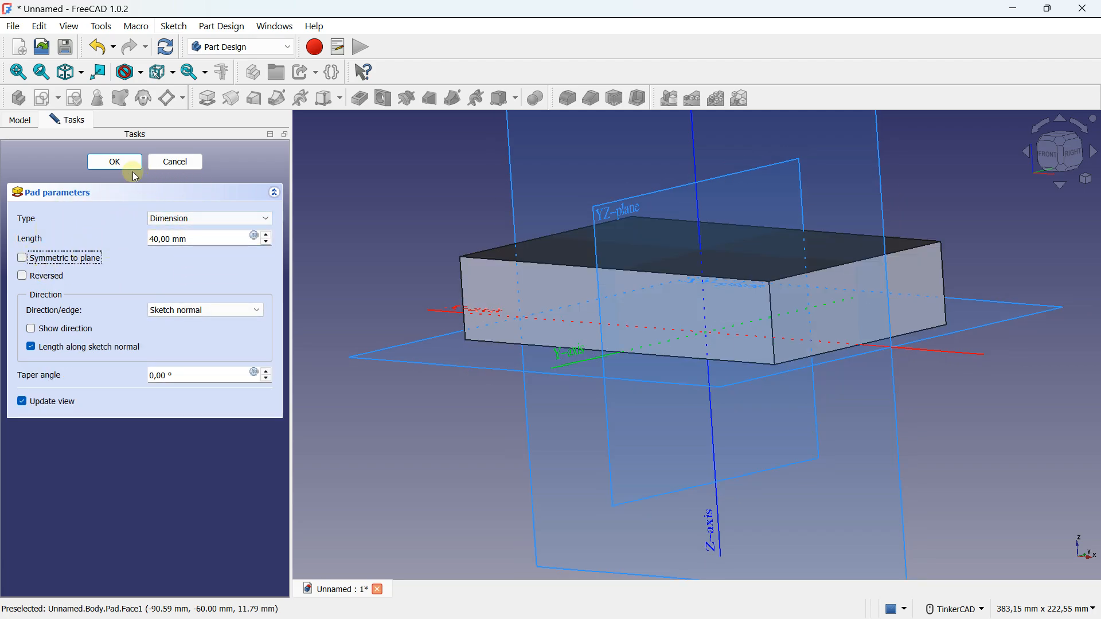
click(116, 163)
right_drag(730, 344, 907, 351)
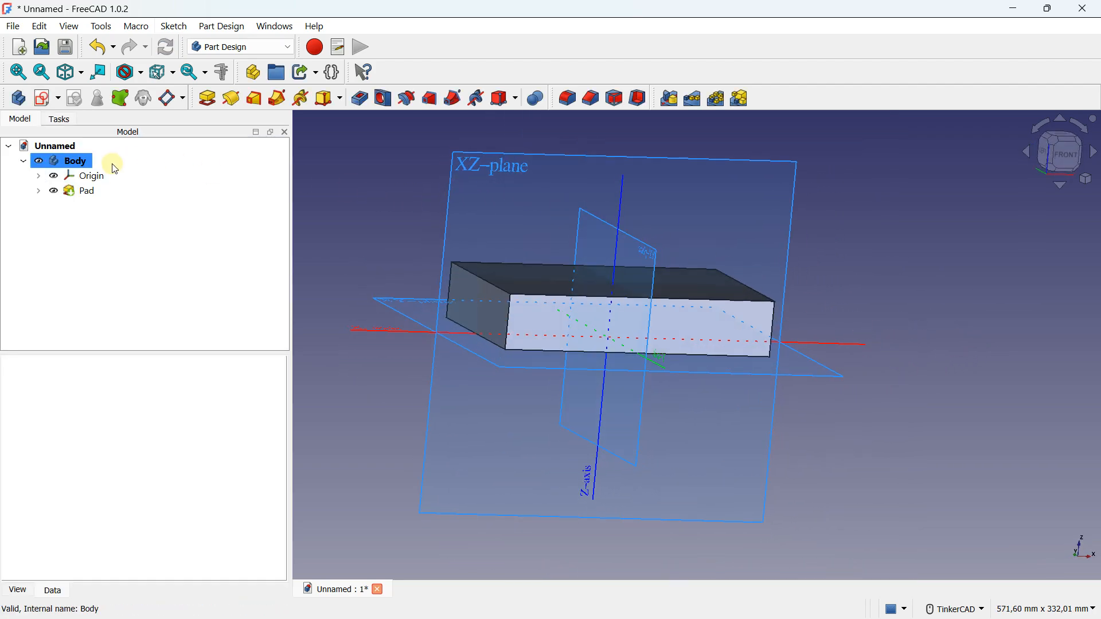
Reopen the pad, give it a taper angle of 20°, accept it and view the sloped sides
double_click(81, 191)
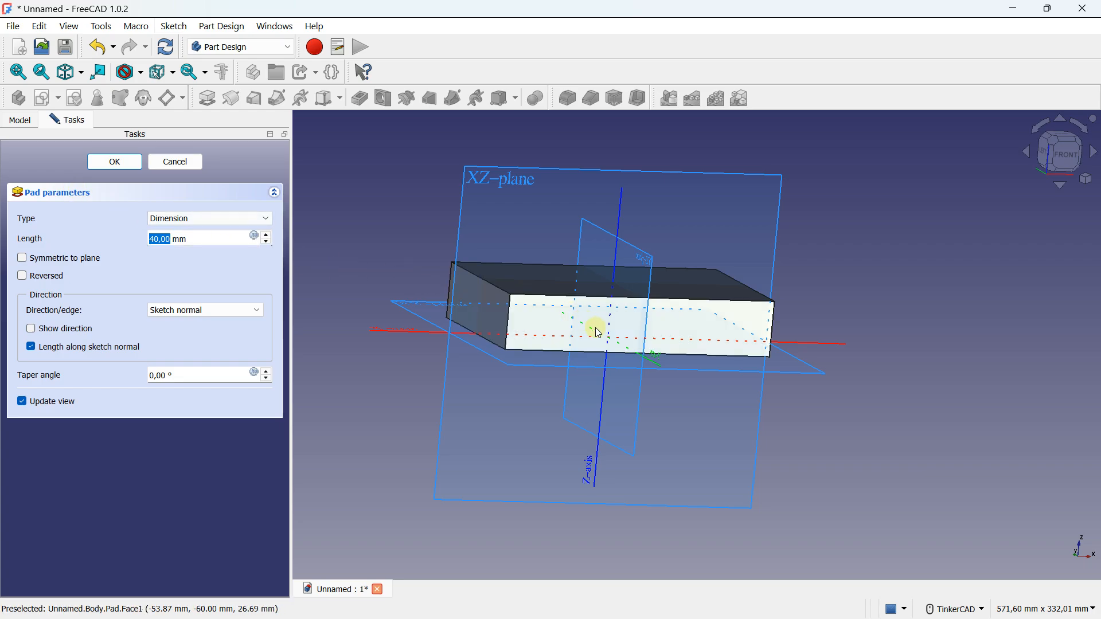
scroll(602, 322, up, 4)
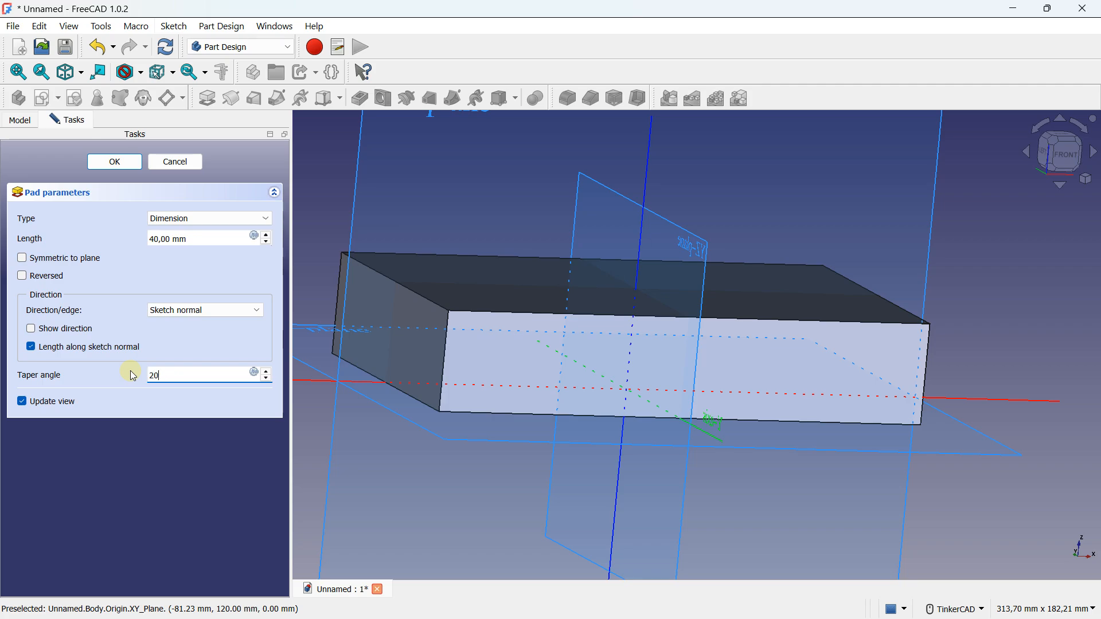
key(Tab)
right_drag(746, 390, 568, 389)
scroll(564, 390, down, 2)
click(115, 163)
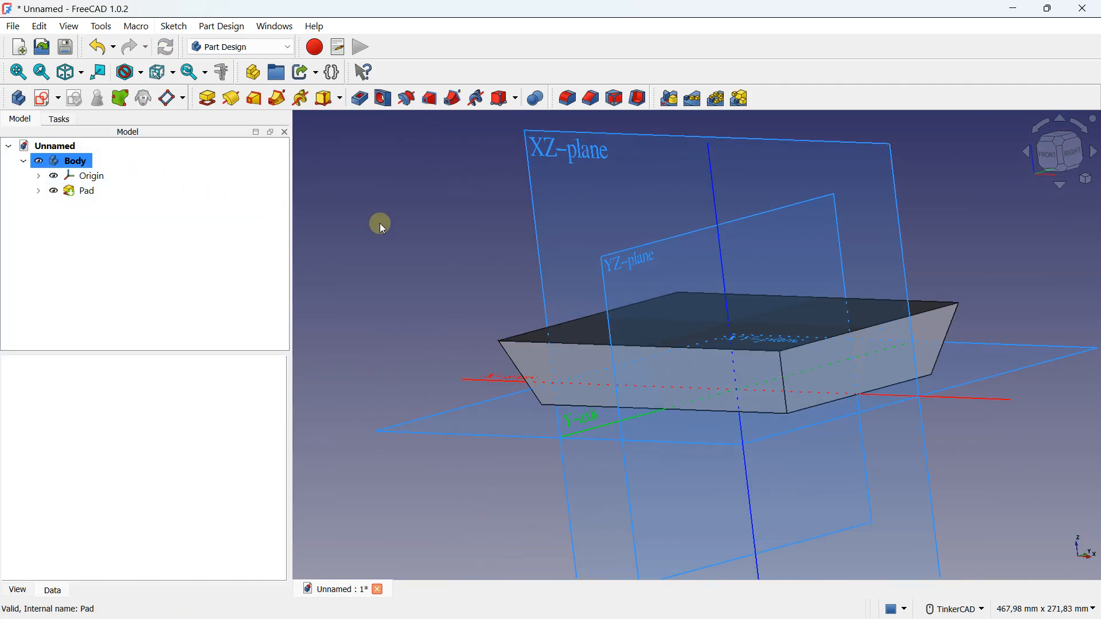
right_drag(525, 263, 551, 264)
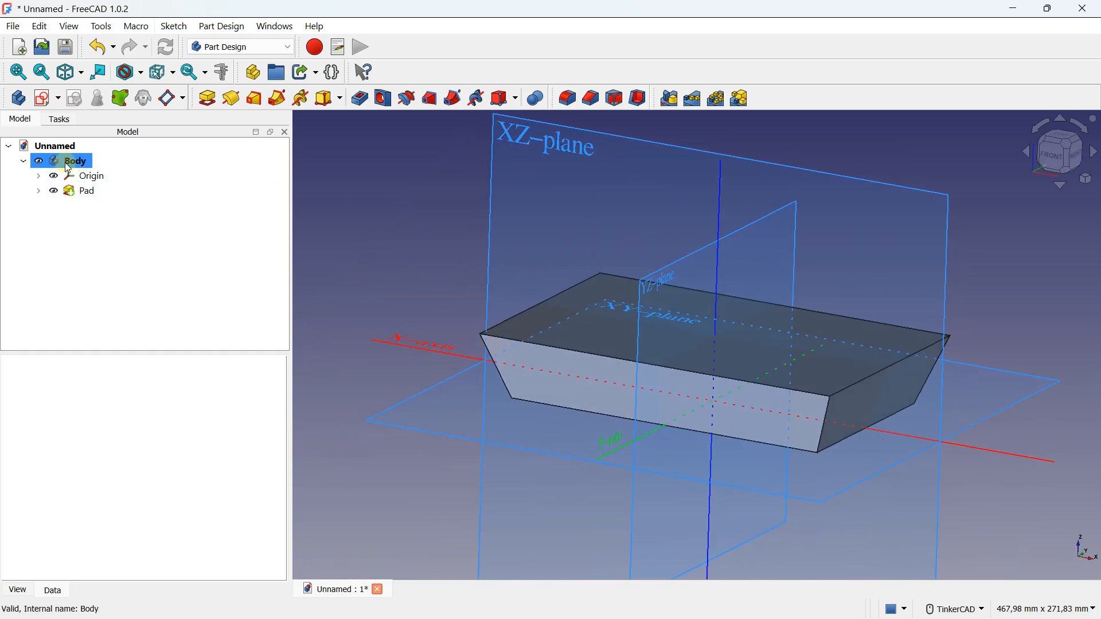
Reset the pad's taper angle to 0° and set its length to 10 mm
double_click(80, 191)
drag(203, 374, 128, 379)
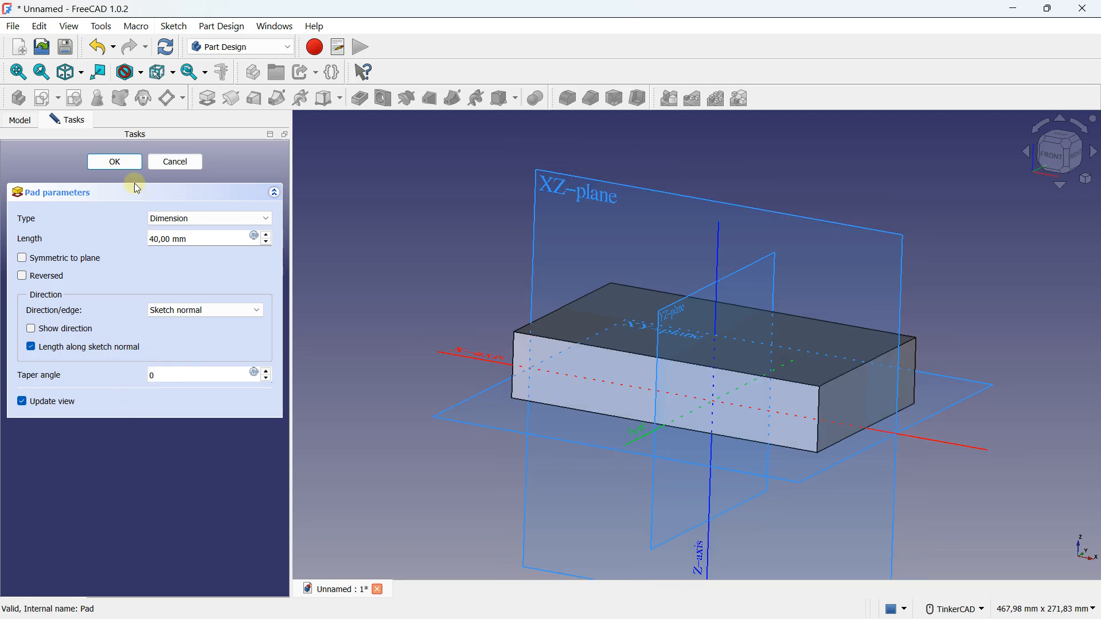
click(118, 163)
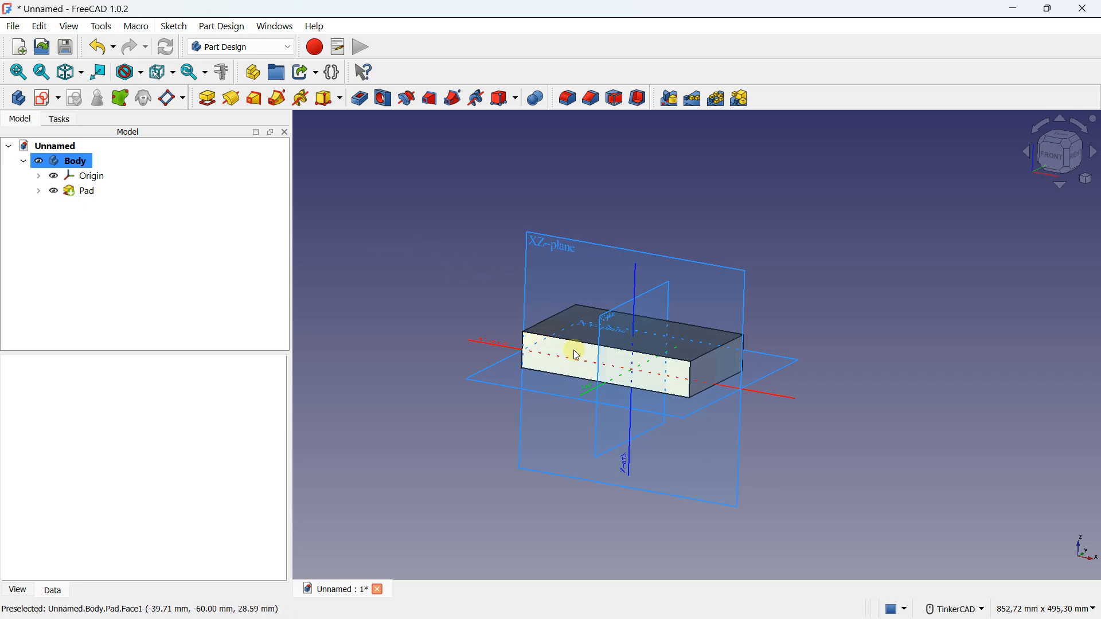
double_click(82, 192)
text(10)
key(Tab)
click(104, 163)
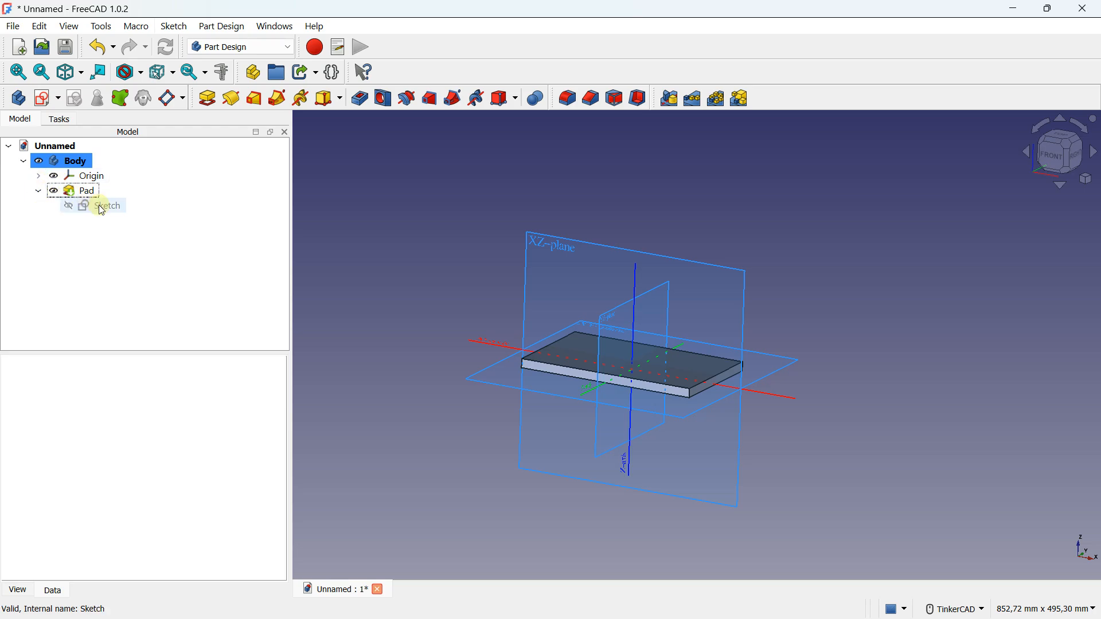
Open the pad's sketch for editing and show the sketch grid
double_click(103, 208)
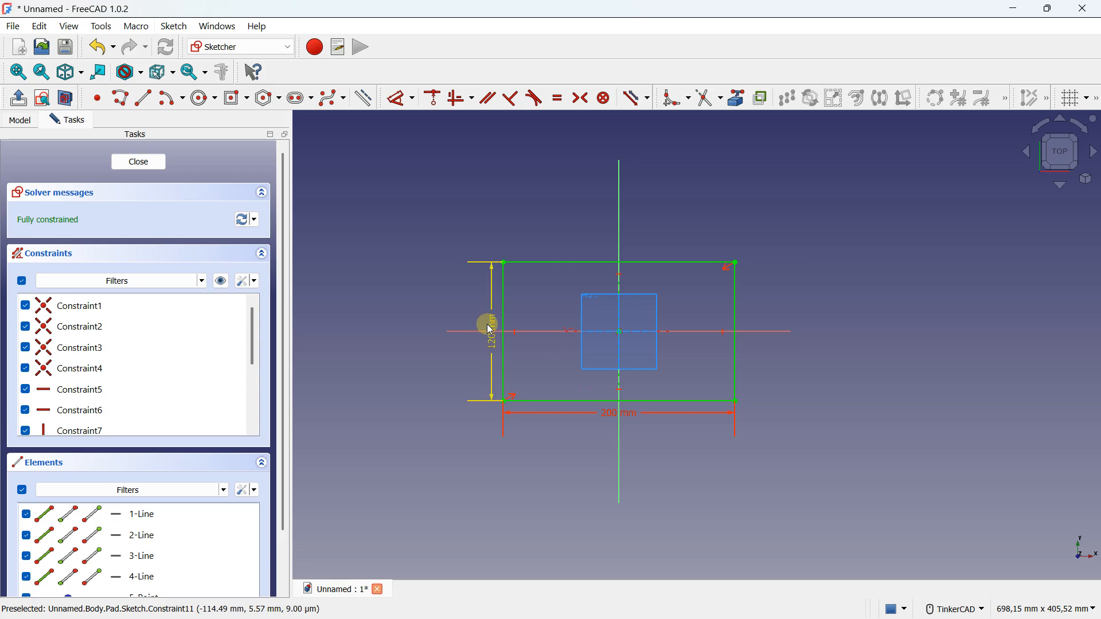
scroll(586, 322, up, 2)
middle_drag(587, 236, 519, 269)
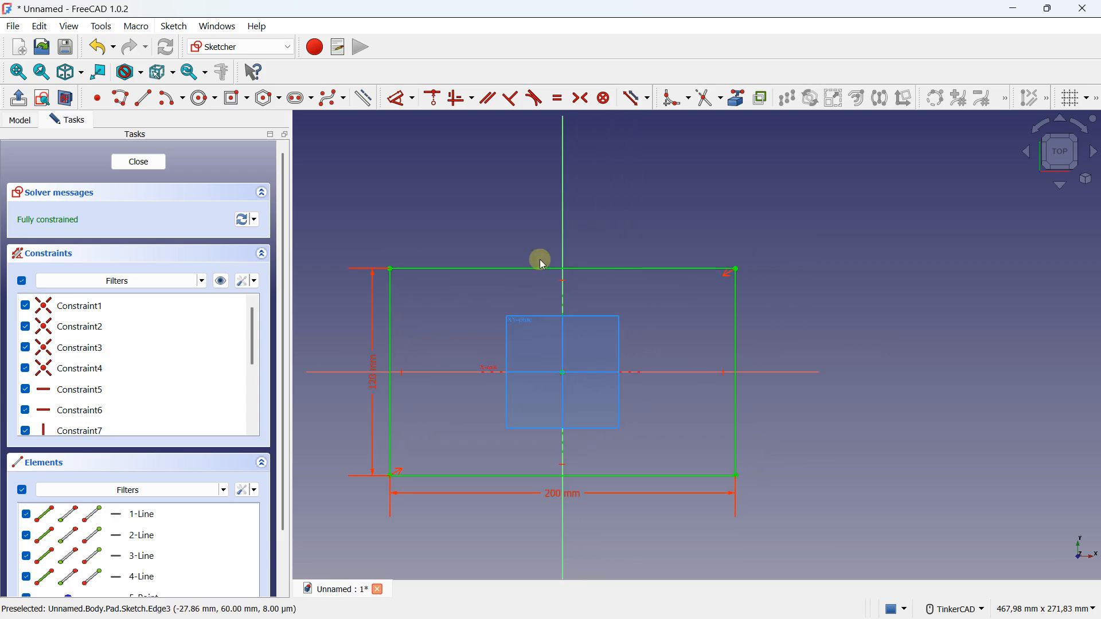
click(1072, 99)
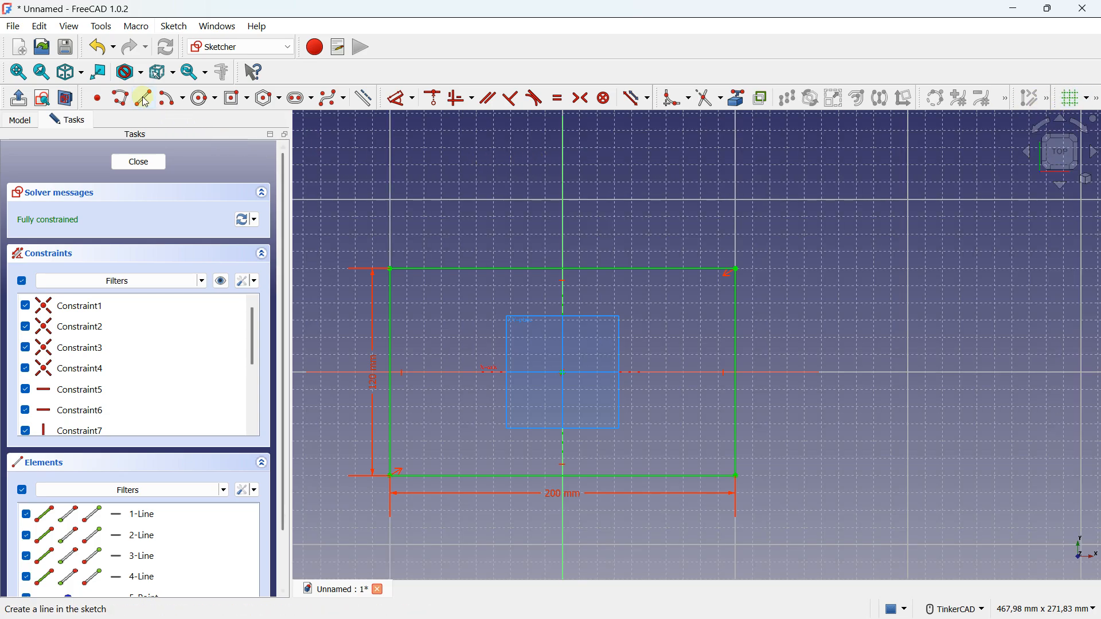
Sketch a polyline trapezoid above the rectangle's upper edge, about 80 mm wide at its base, 40 mm at its top and 20 mm high
click(121, 98)
scroll(509, 247, up, 3)
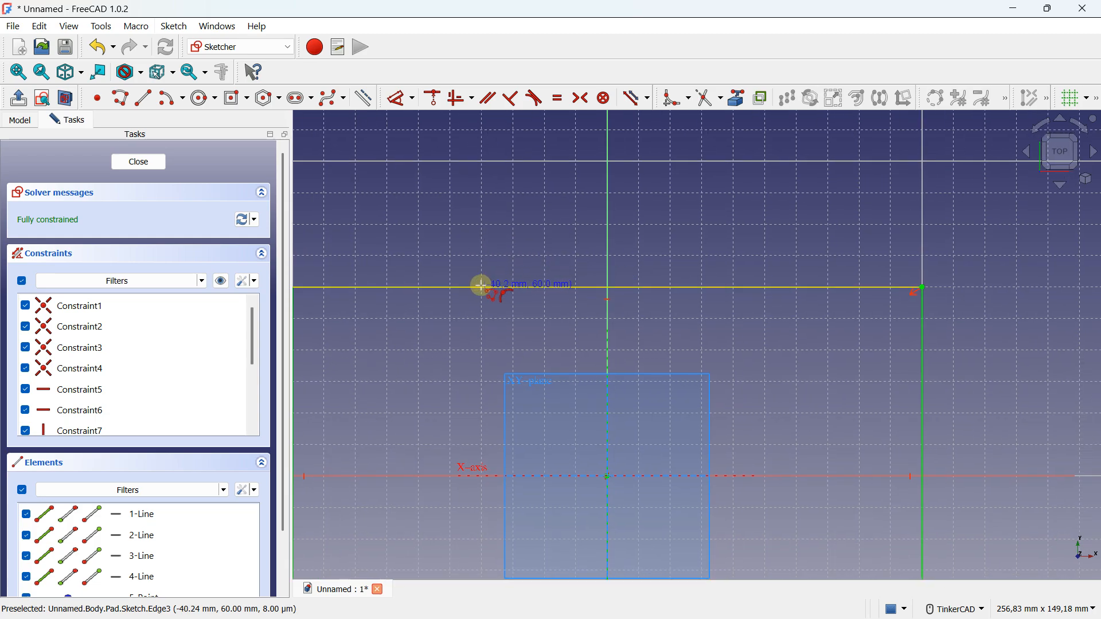
click(480, 286)
click(545, 225)
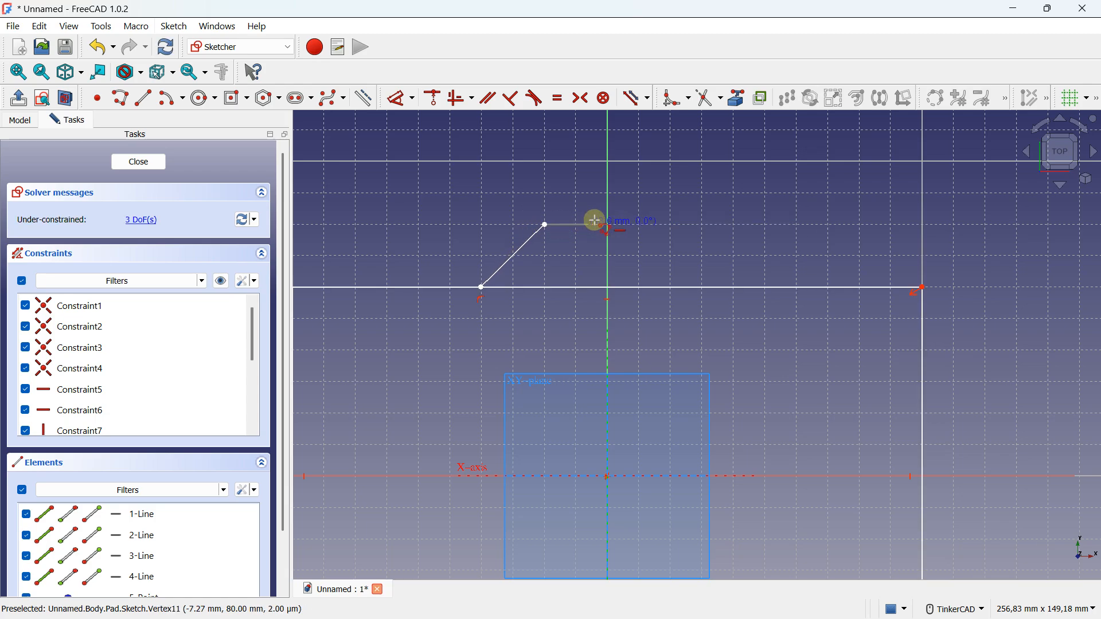
click(671, 224)
click(730, 282)
scroll(625, 217, down, 3)
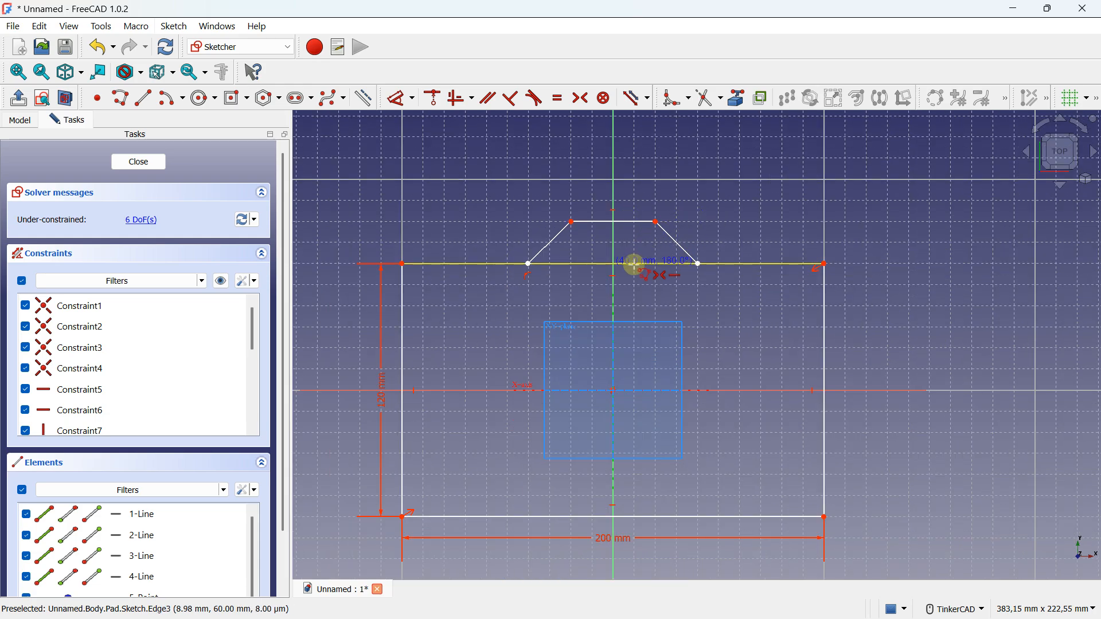
right_click(639, 249)
Sketch a polyline below the rectangle's lower edge, from about (-40, -60) through (-20, -80) to (20, -80) mm
middle_drag(639, 264, 576, 152)
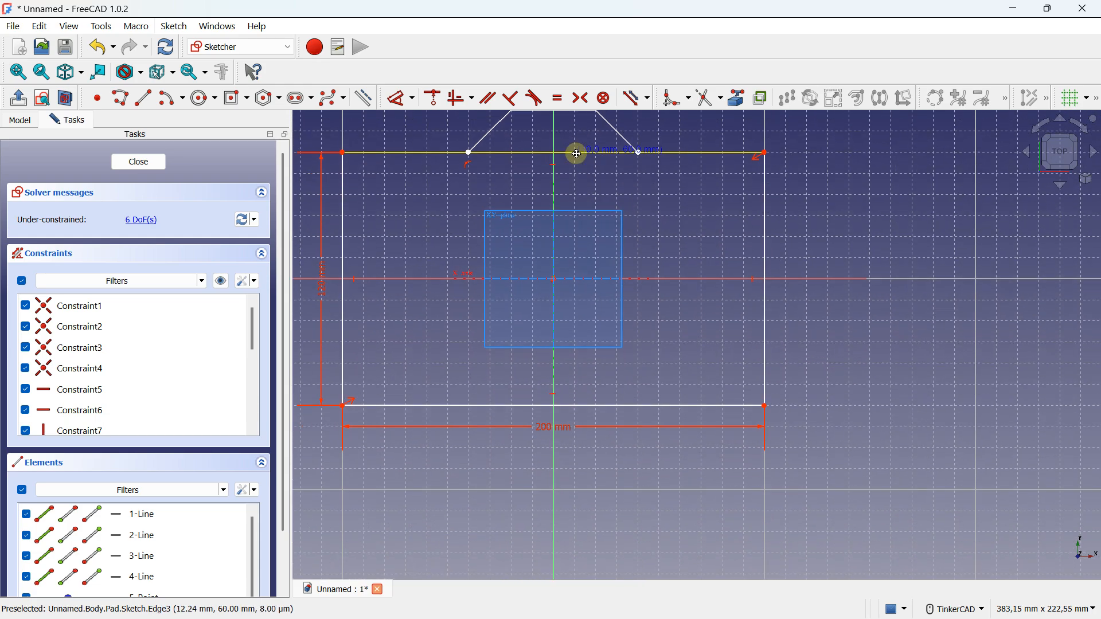
scroll(485, 441, up, 1)
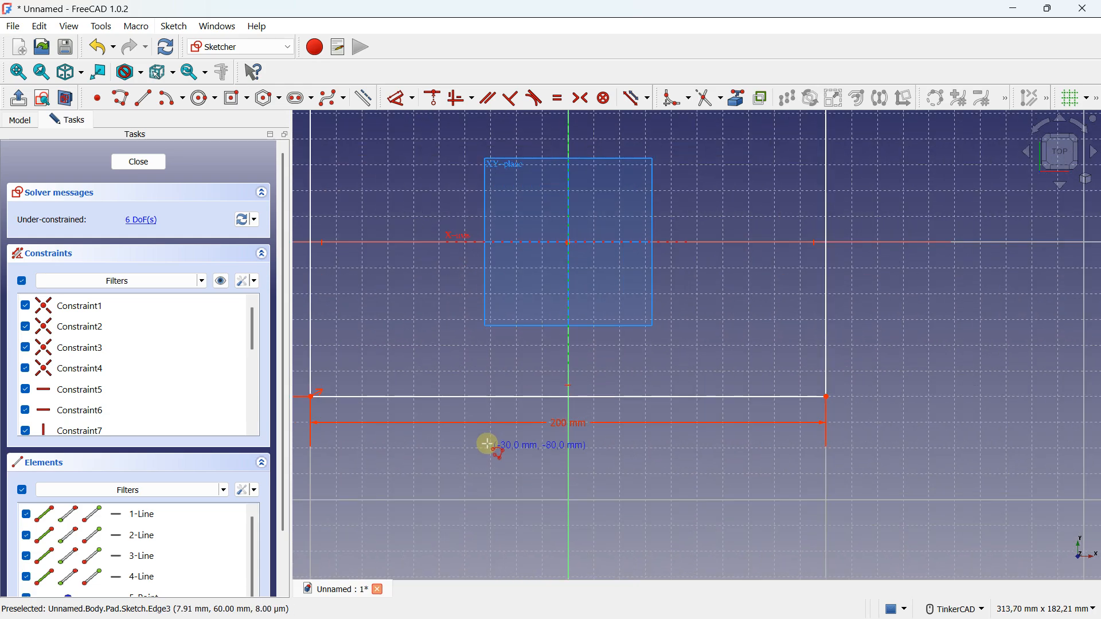
click(469, 401)
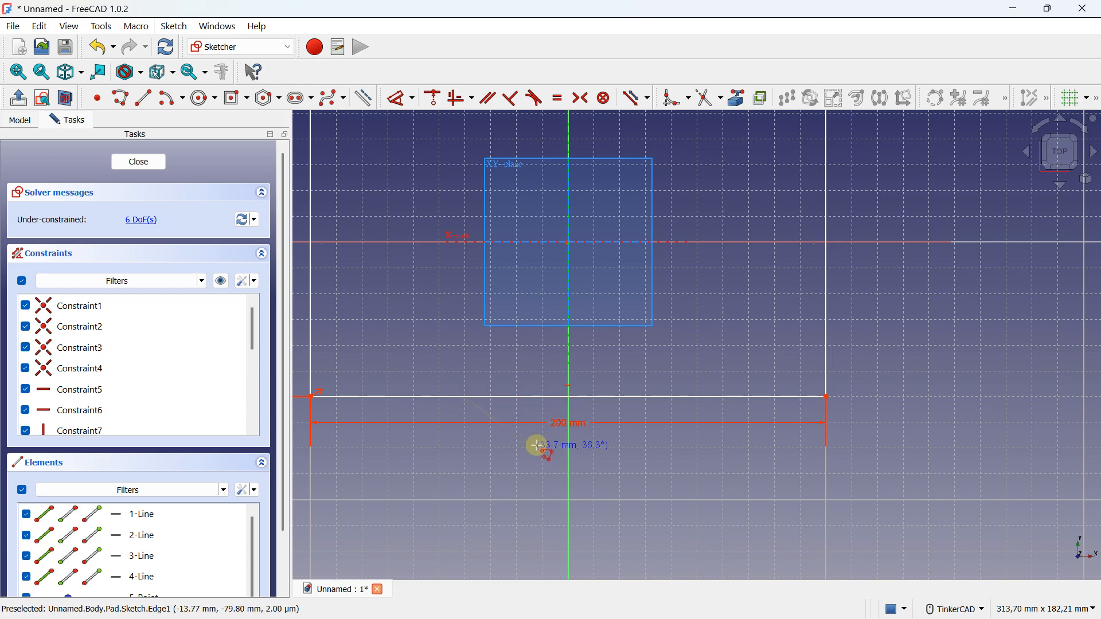
click(518, 448)
right_click(516, 447)
click(619, 449)
click(518, 448)
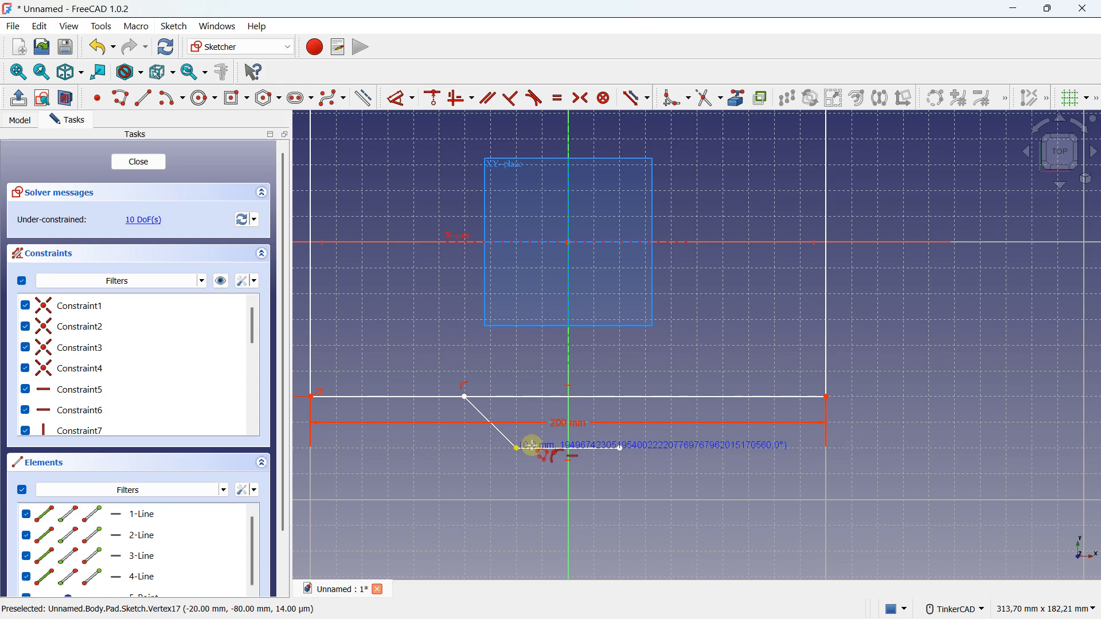
click(619, 448)
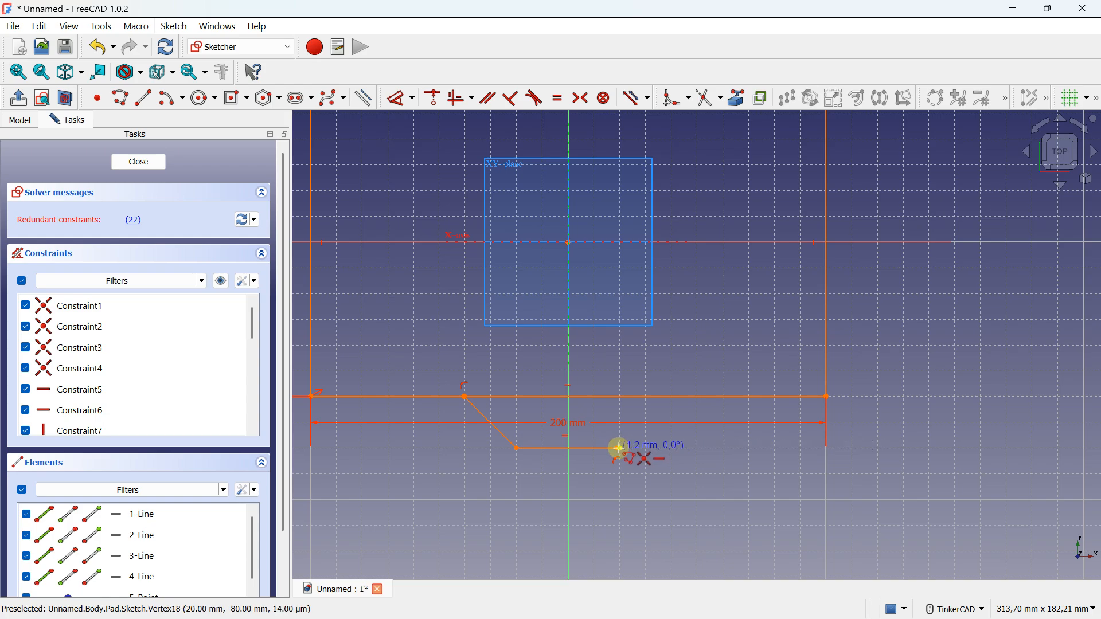
right_click(618, 447)
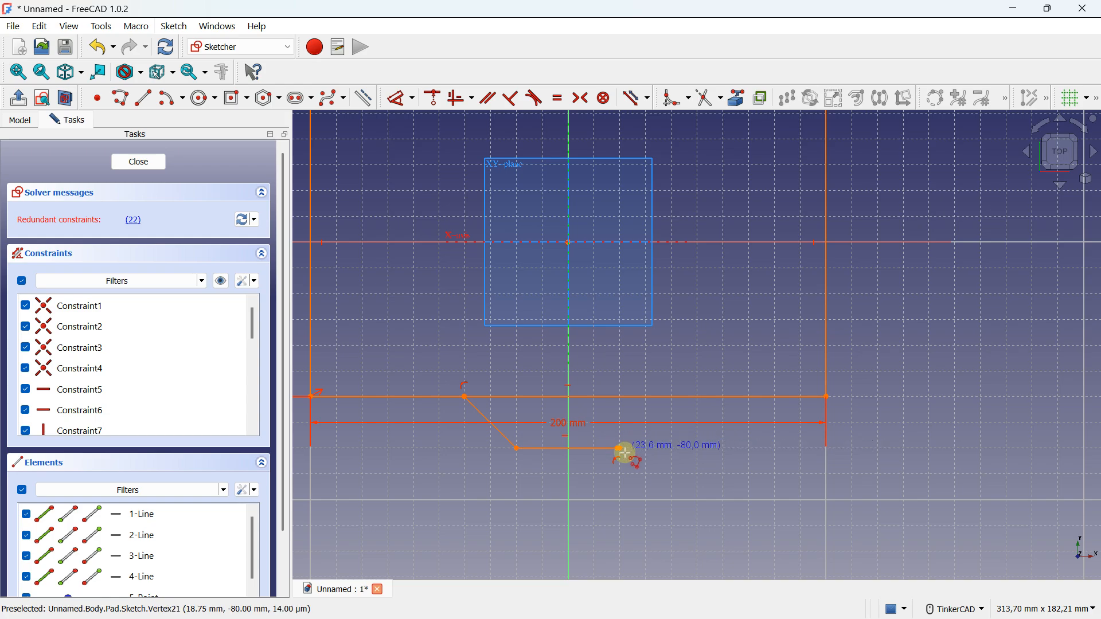
Delete the overlapping horizontal segment below the rectangle and extend the remaining one to about 40 mm long
scroll(625, 453, up, 4)
right_click(539, 405)
click(552, 438)
key(Delete)
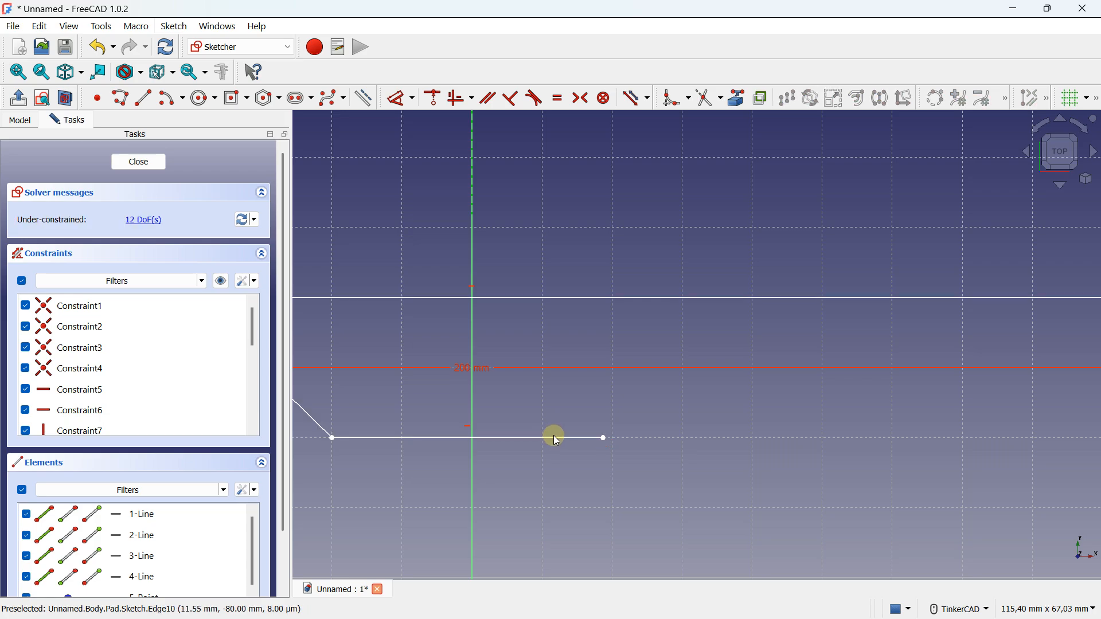
drag(598, 434, 612, 438)
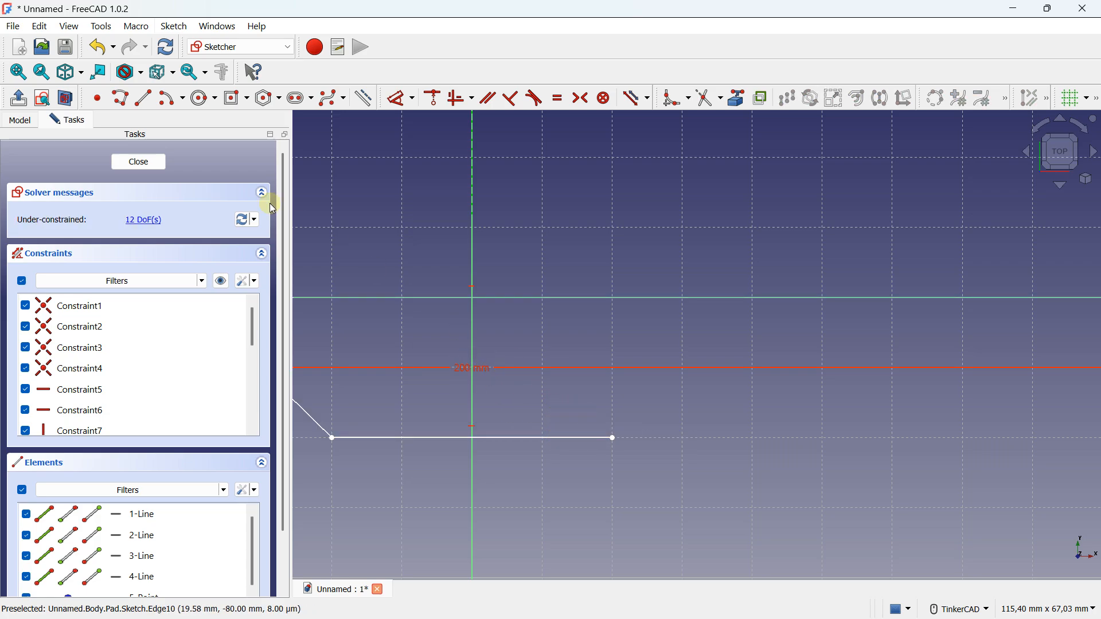
Close the lower trapezoid with a line from the horizontal segment's free end to the rectangle's lower edge, about 40 mm from the vertical axis
click(143, 98)
click(614, 437)
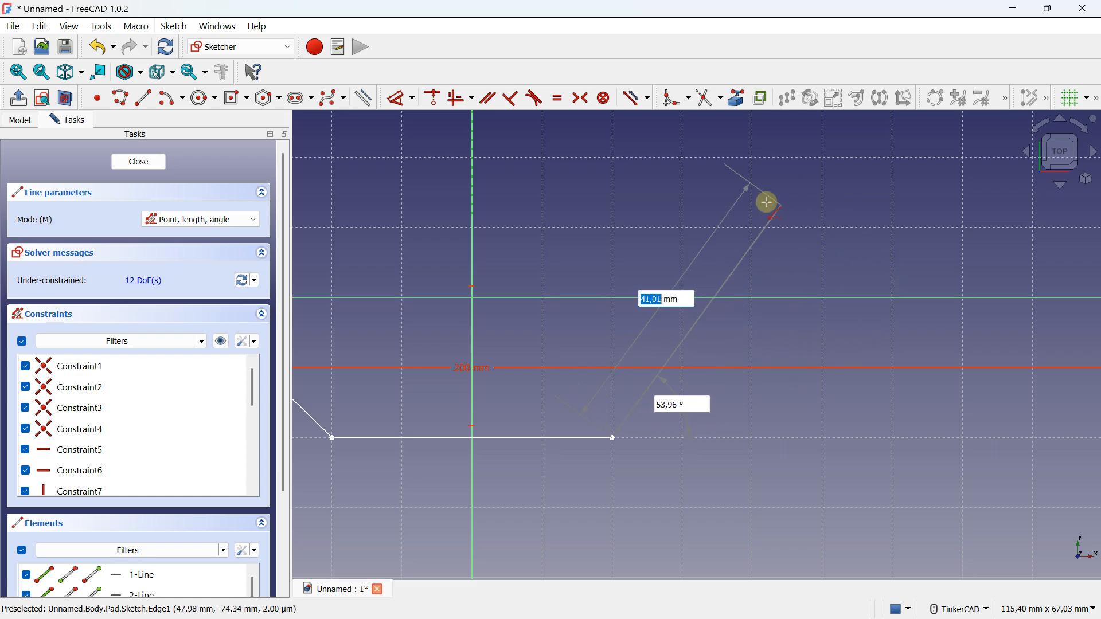
click(761, 298)
scroll(745, 305, down, 5)
scroll(754, 277, up, 6)
key(Escape)
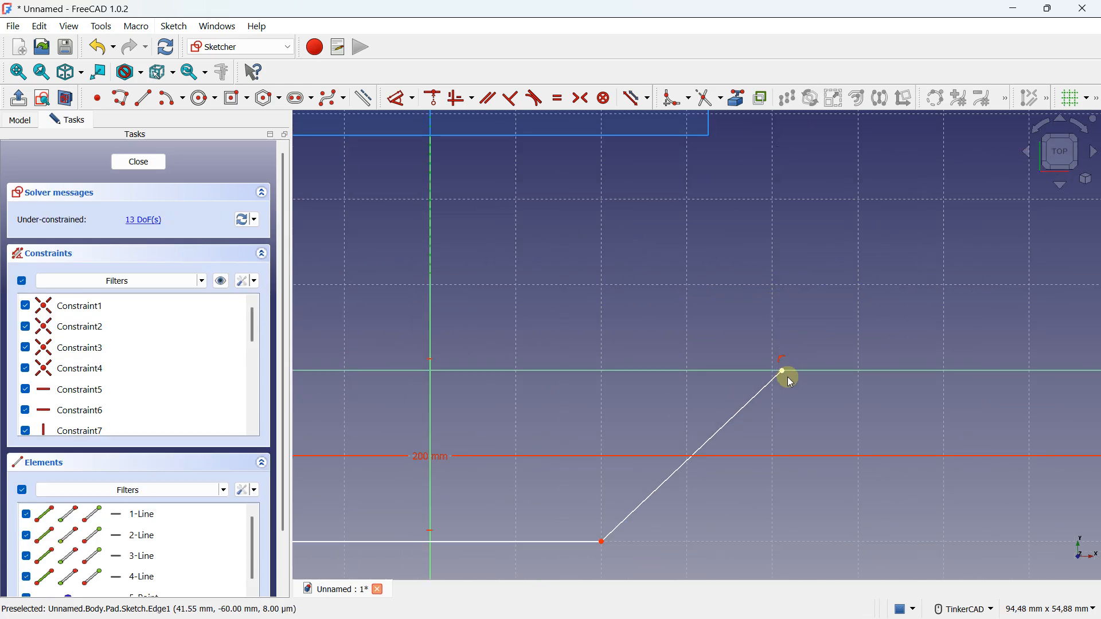
mouse_move(765, 378)
mouse_down()
mouse_move(810, 376)
mouse_move(776, 369)
mouse_up()
scroll(768, 362, down, 5)
middle_drag(744, 317, 637, 381)
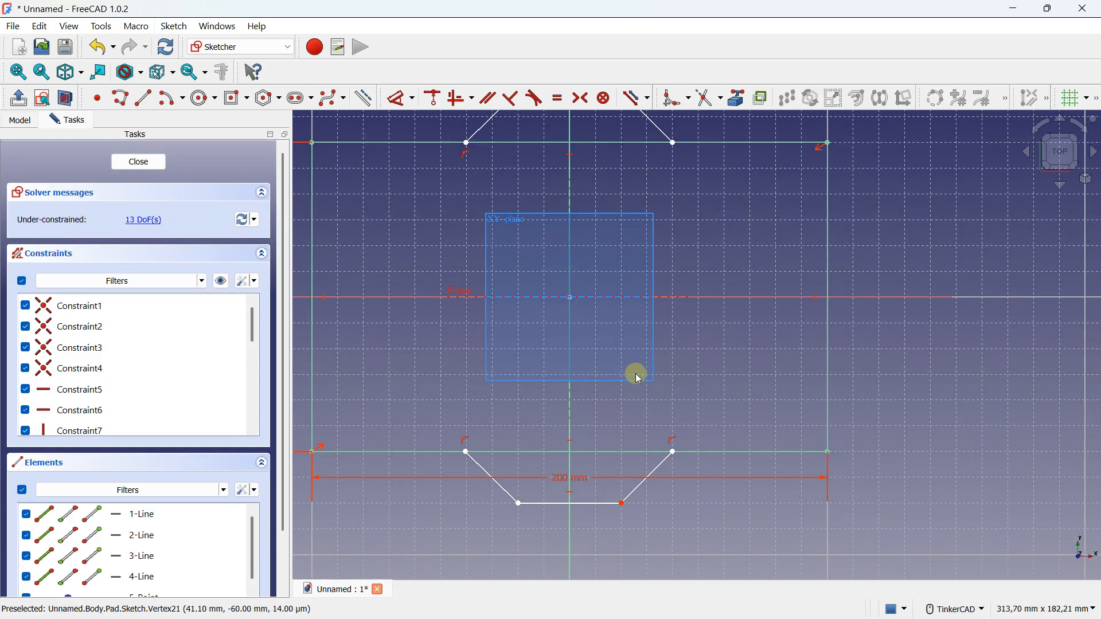
Trim the rectangle's upper and lower edges between the slanted sides of each trapezoid
scroll(598, 313, down, 2)
scroll(590, 295, up, 1)
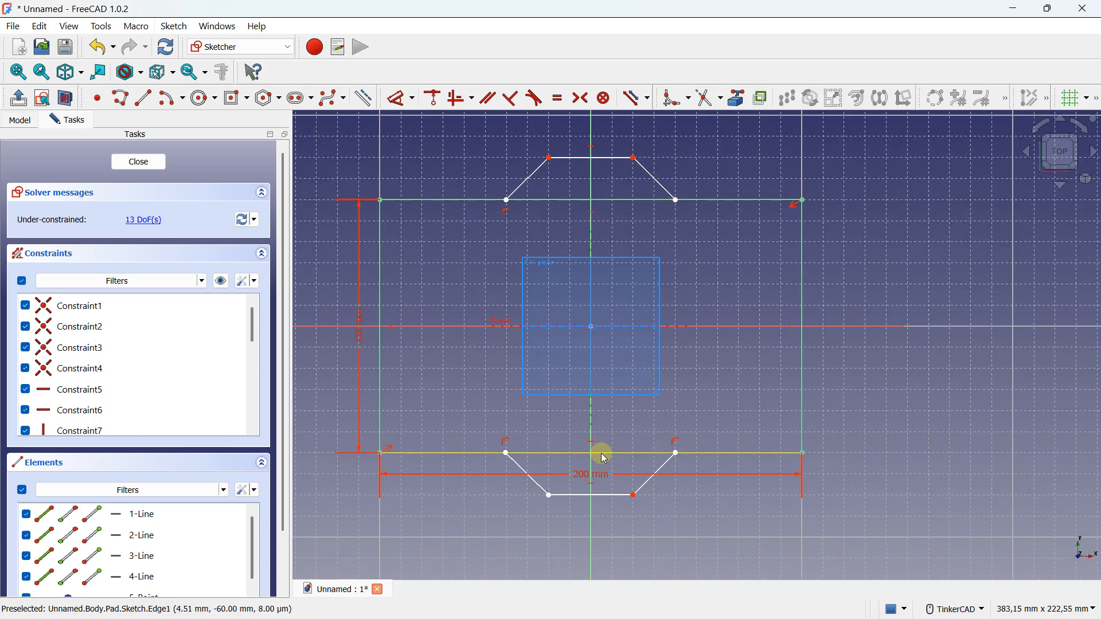
click(691, 98)
click(719, 98)
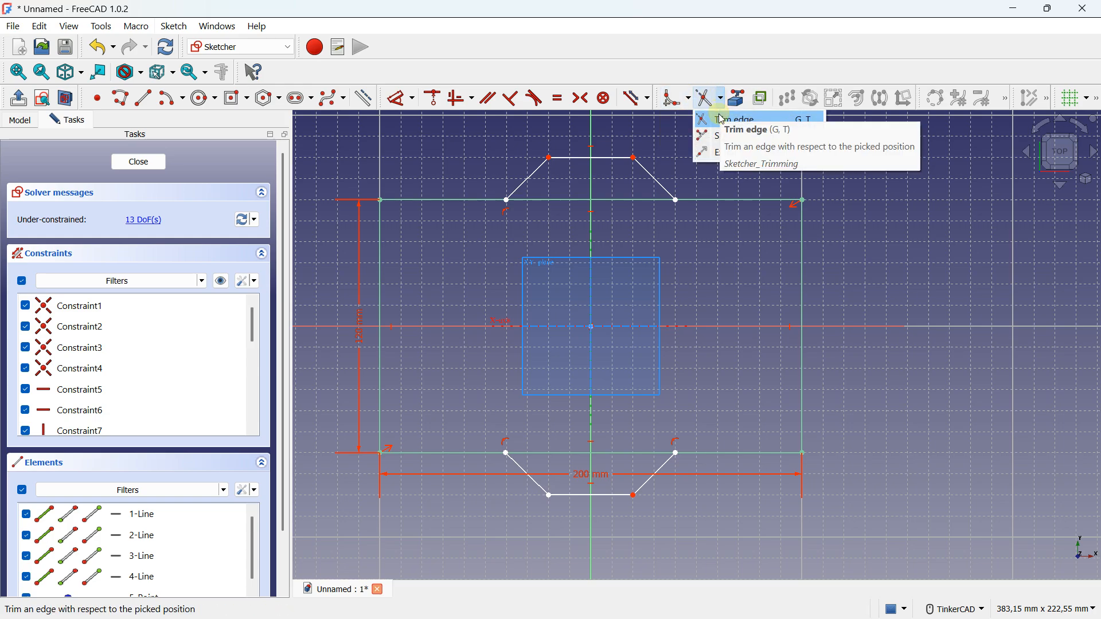
click(722, 120)
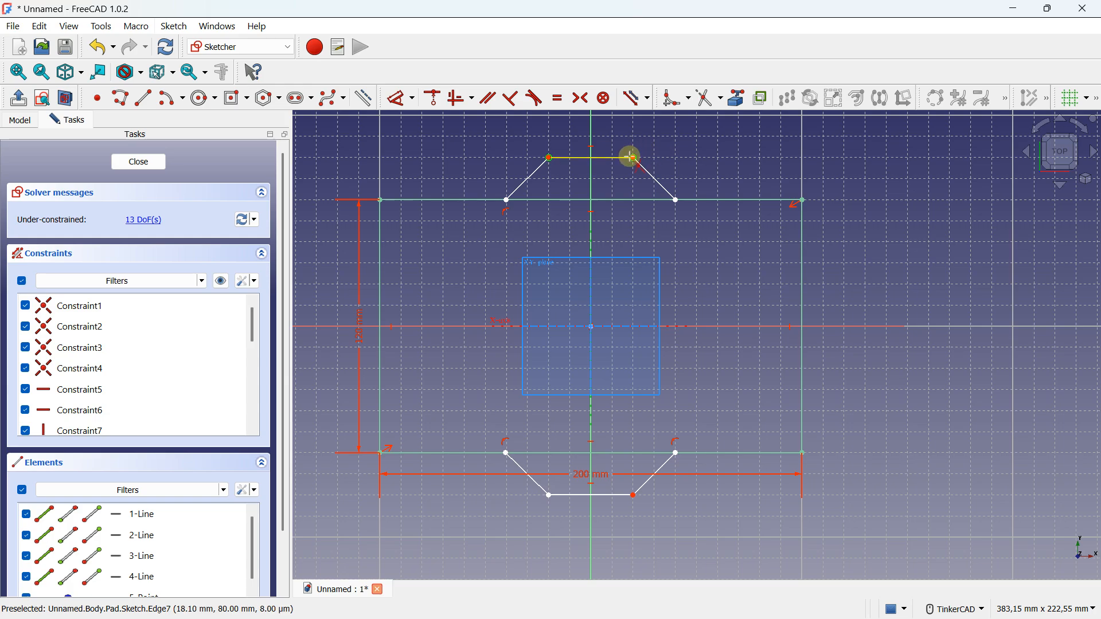
click(563, 198)
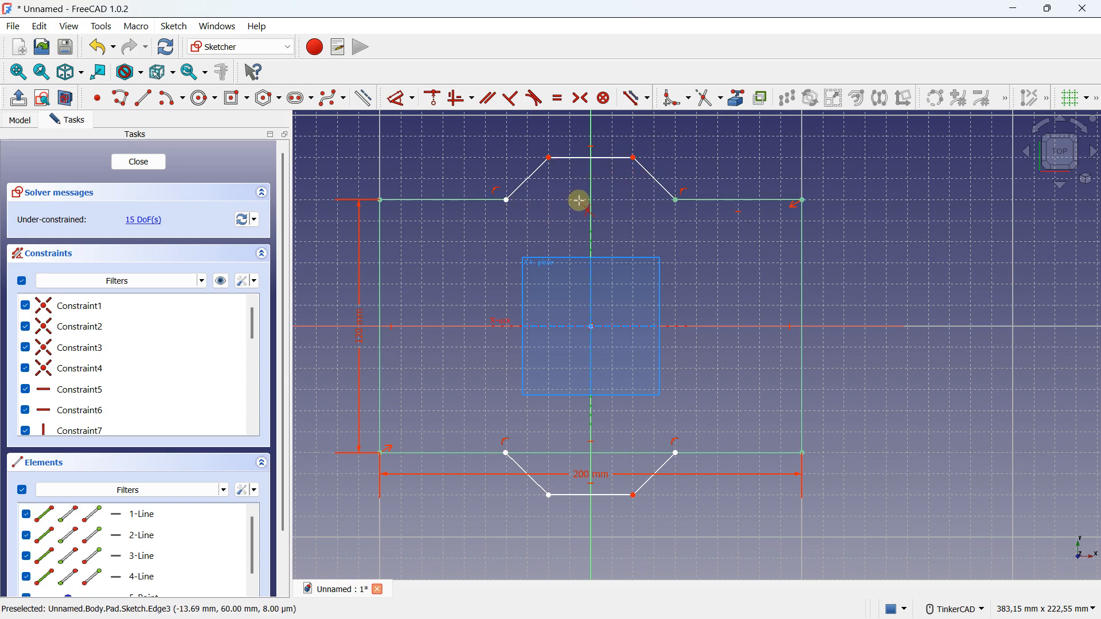
click(646, 453)
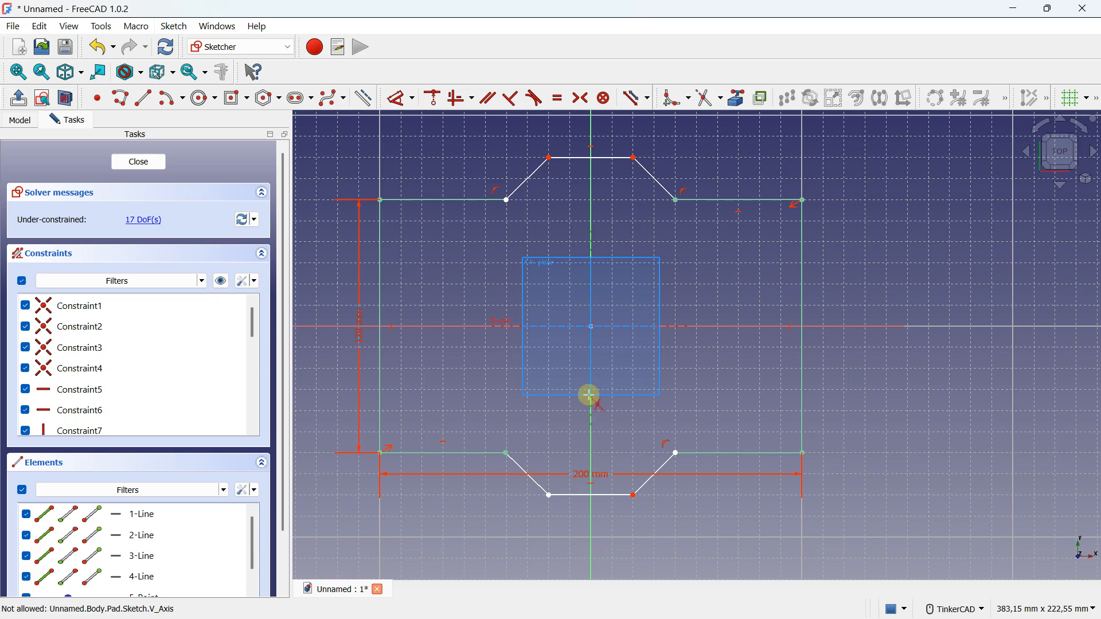
Close the error report, finish editing the sketch and dismiss the error notification
mouse_move(588, 391)
right_down()
mouse_move(545, 287)
mouse_move(545, 237)
right_up()
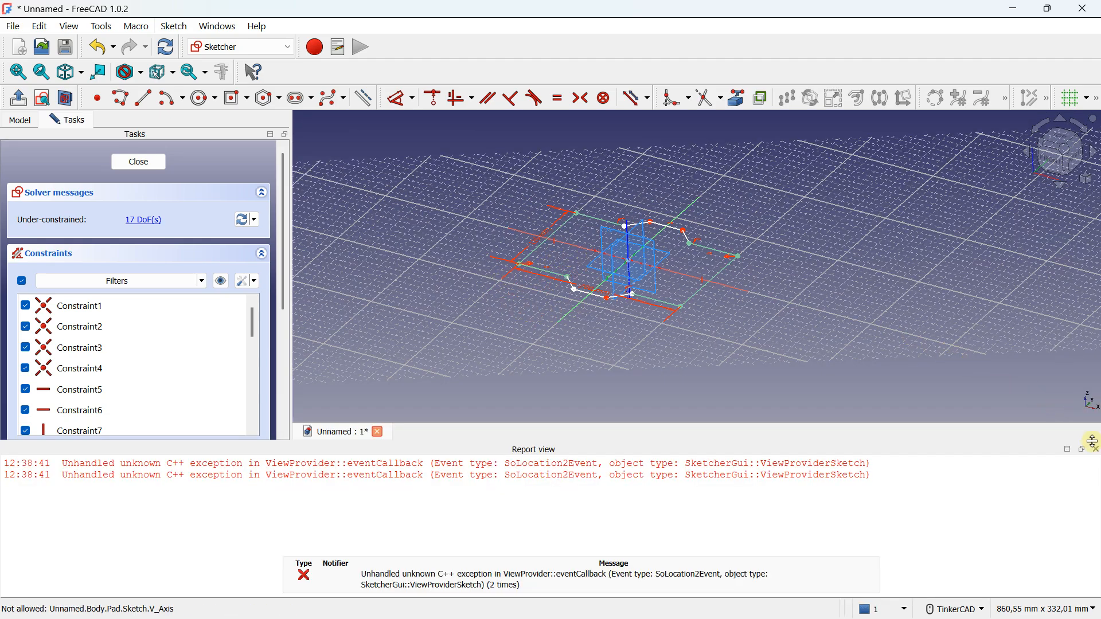
click(1097, 450)
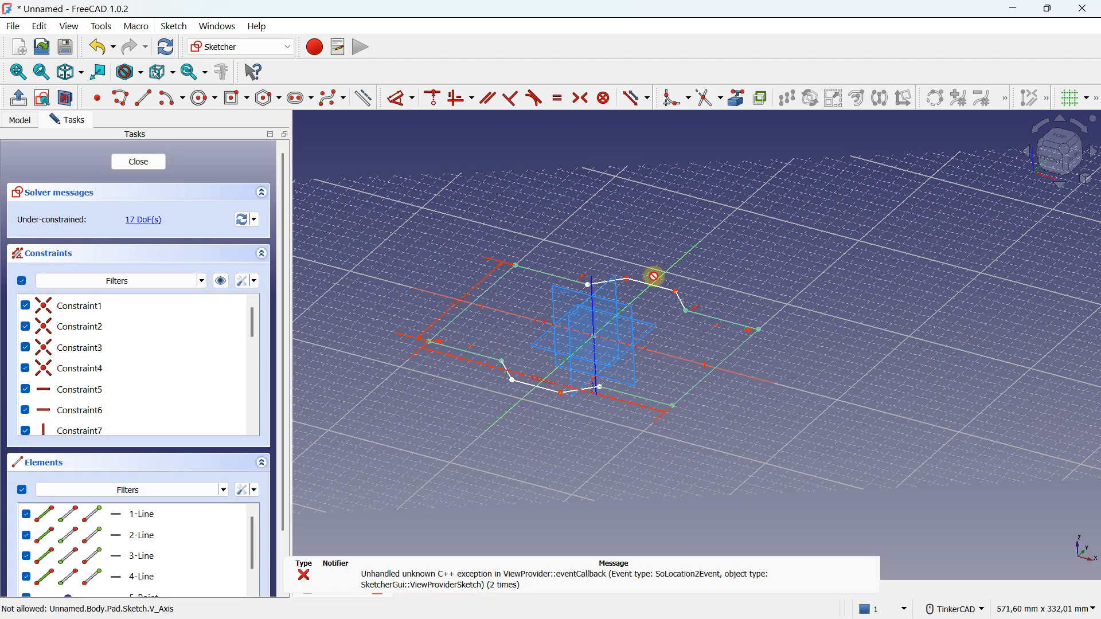
click(138, 162)
right_drag(593, 344, 597, 349)
scroll(601, 348, up, 1)
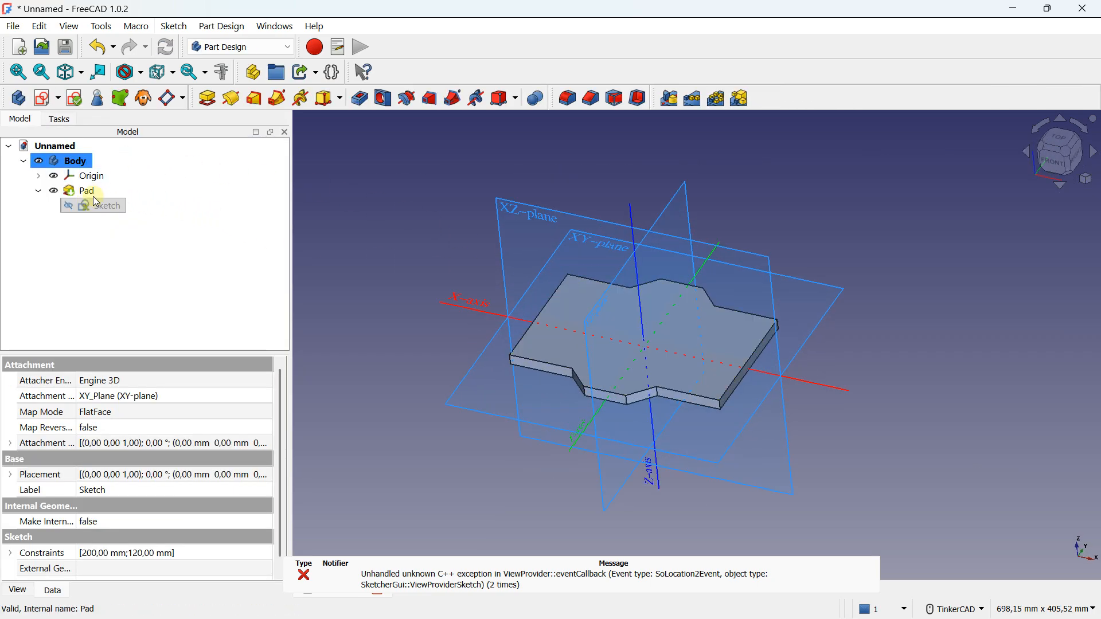
click(304, 573)
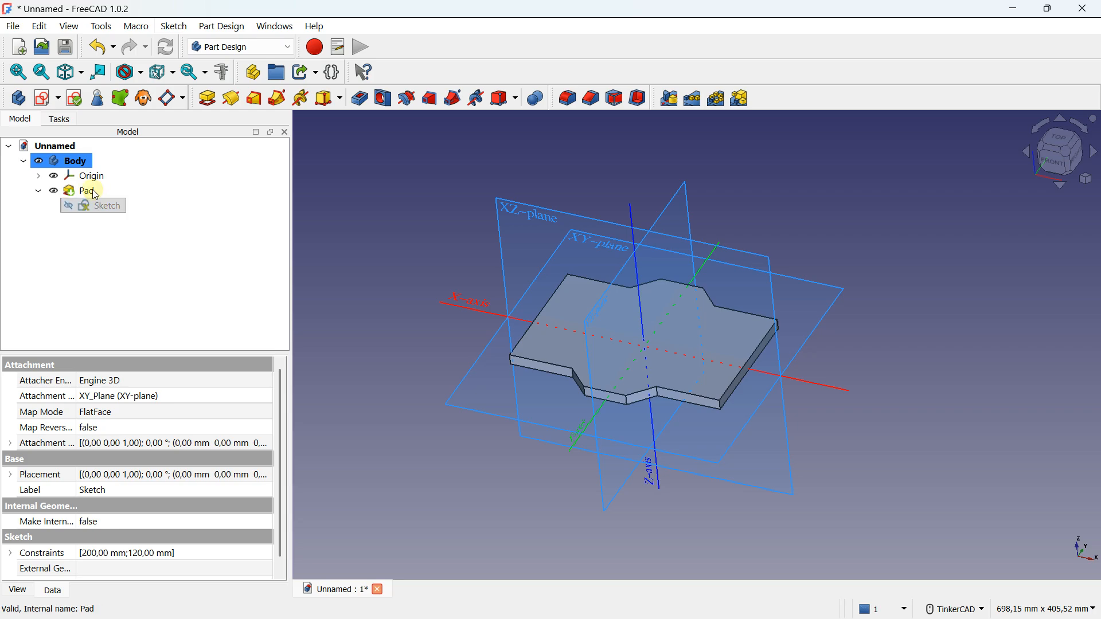
Create a new sketch on the plate's top face and turn on the grid
right_drag(637, 350, 593, 315)
click(605, 339)
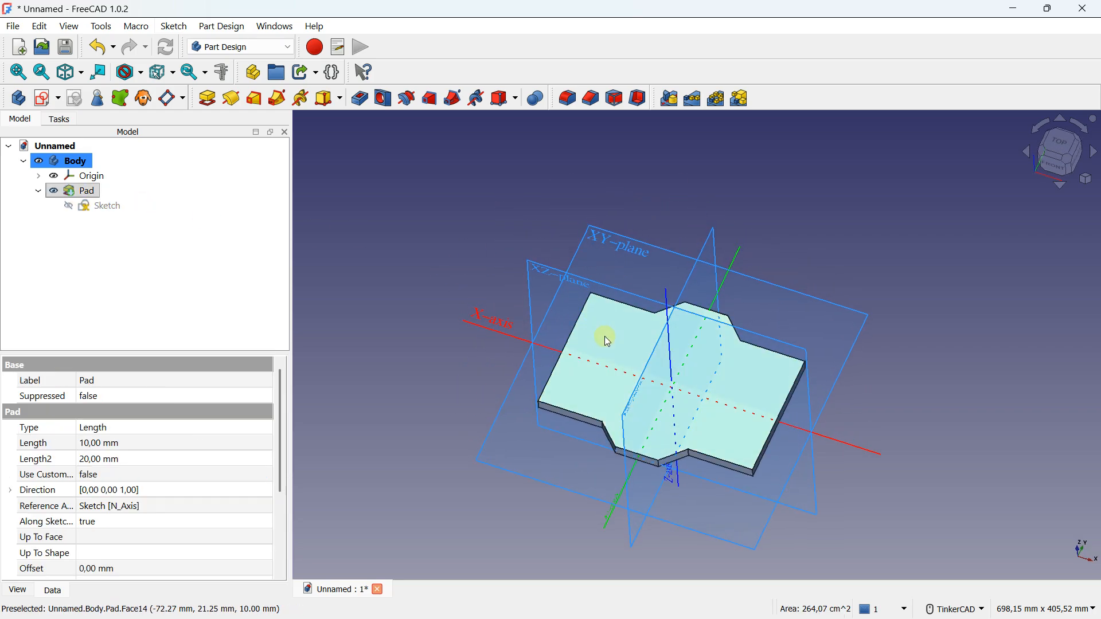
click(41, 101)
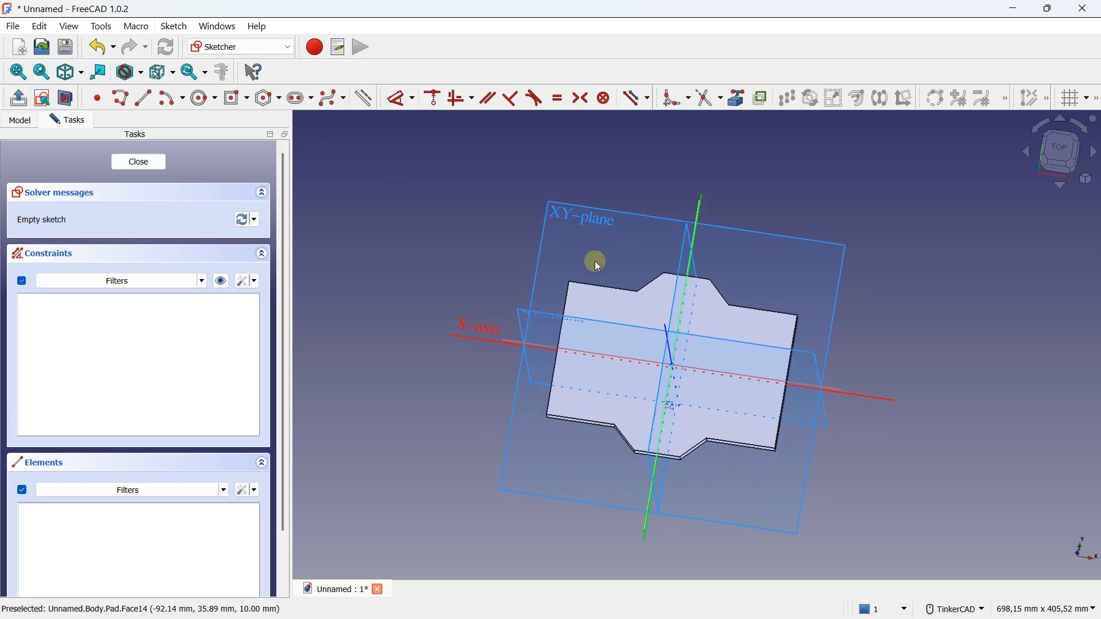
click(1071, 98)
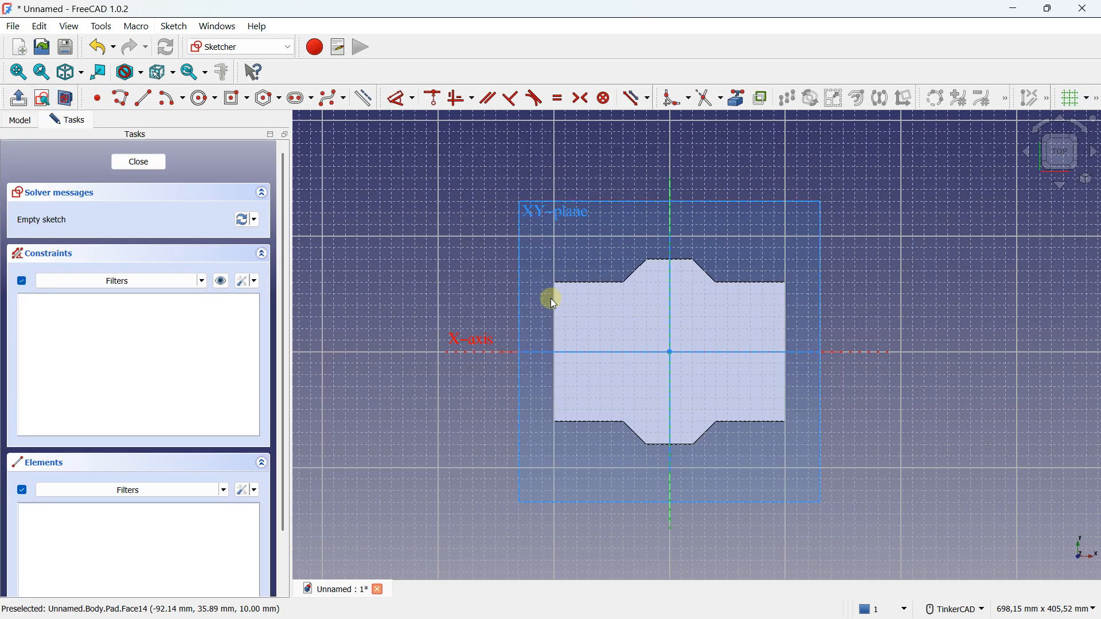
Sketch a 10 x 120 mm rectangle from the corner at (-100, 60) mm along the plate's short edge, and close the sketch
scroll(553, 301, up, 2)
click(247, 98)
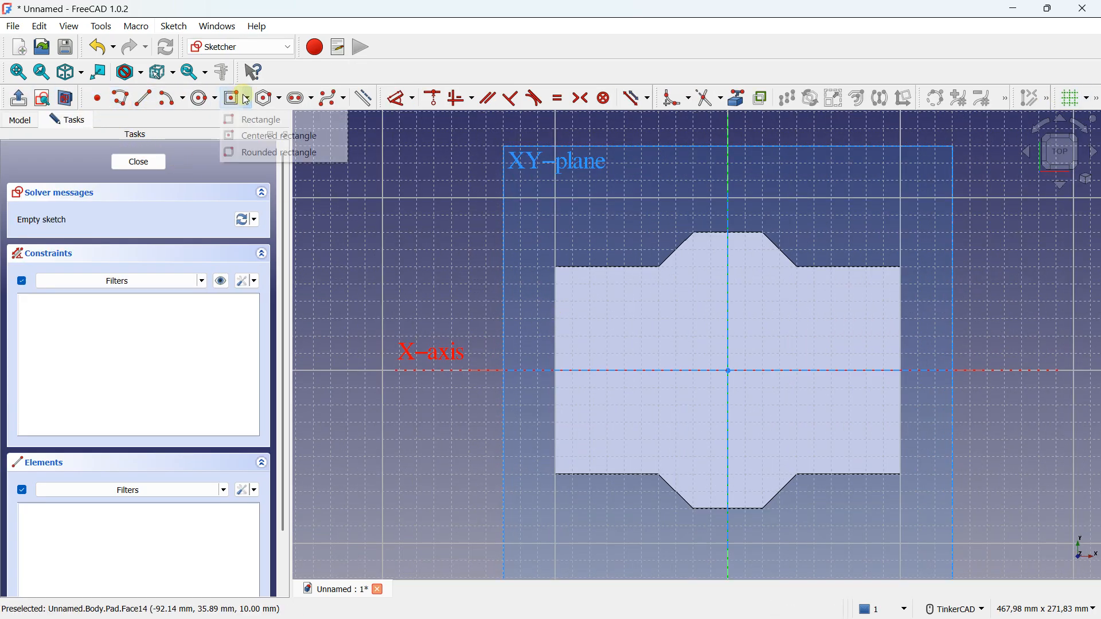
click(257, 120)
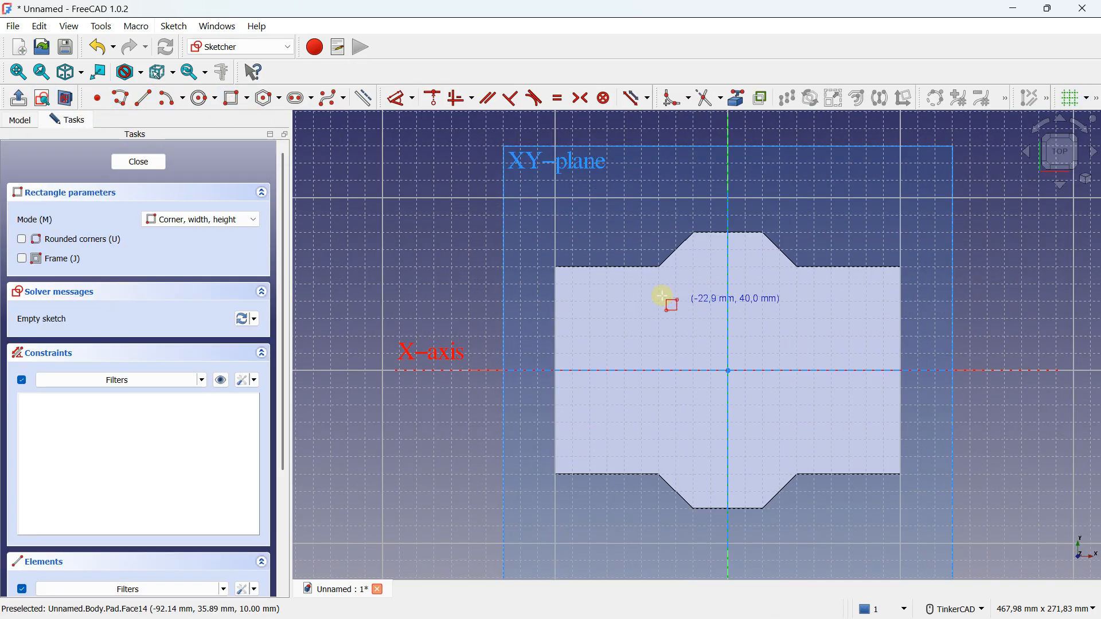
click(556, 267)
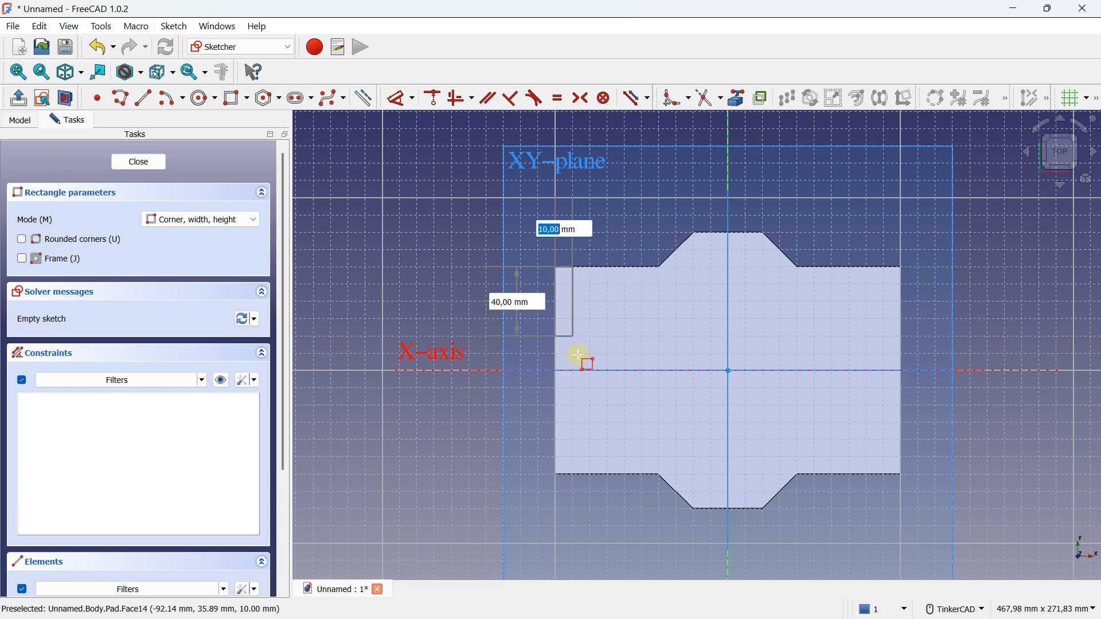
click(575, 473)
click(141, 162)
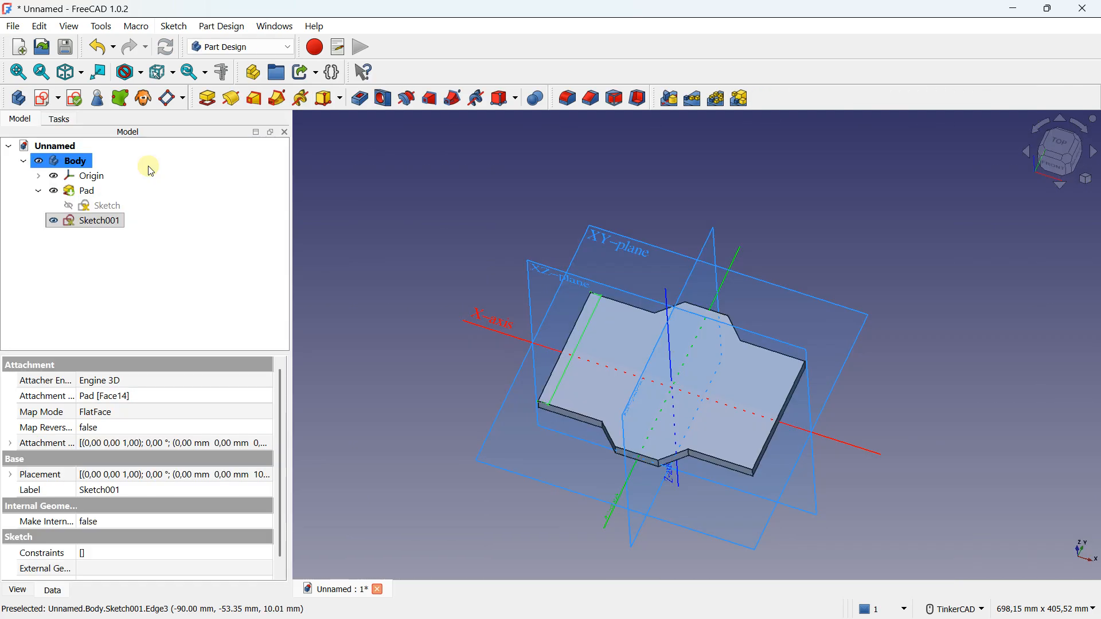
Pad the narrow edge rectangle with a length of 60 mm
right_drag(646, 425, 643, 386)
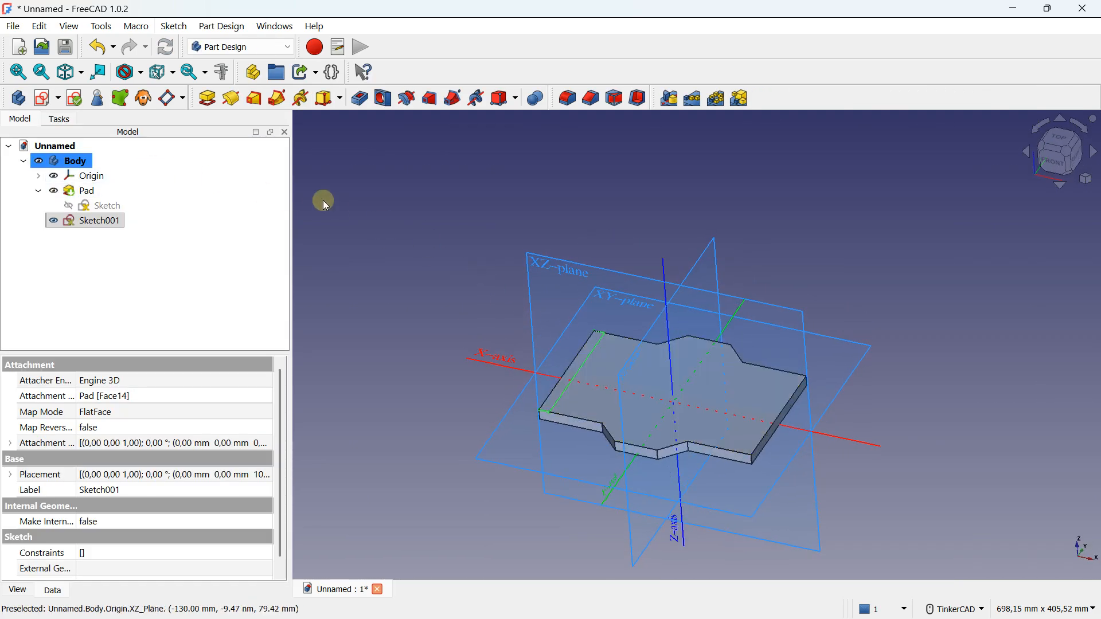
click(207, 98)
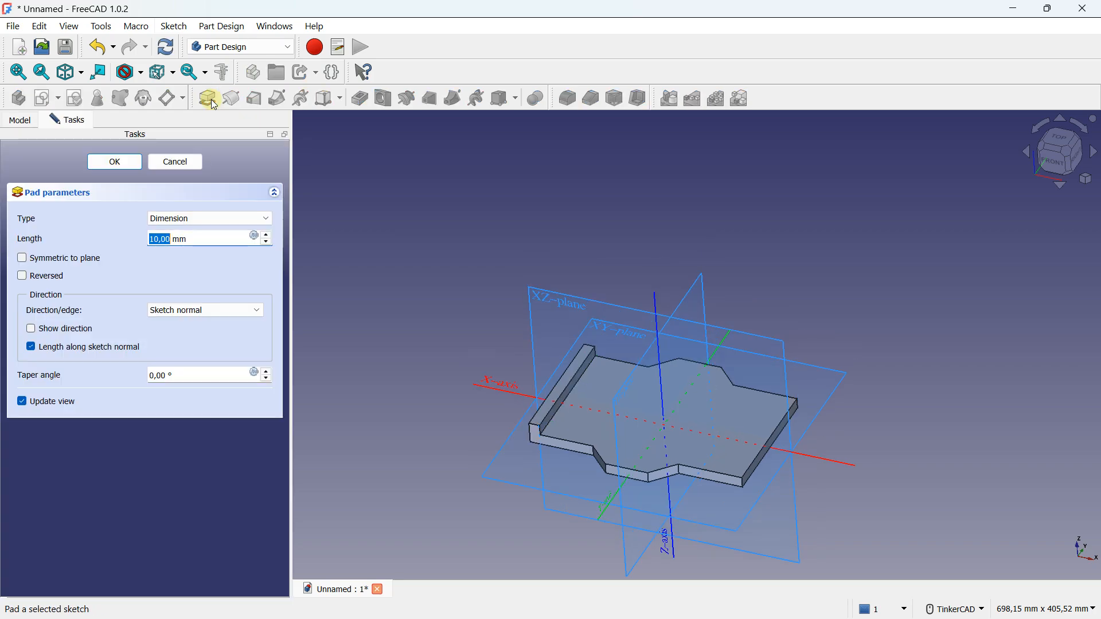
drag(201, 238, 142, 233)
text(60)
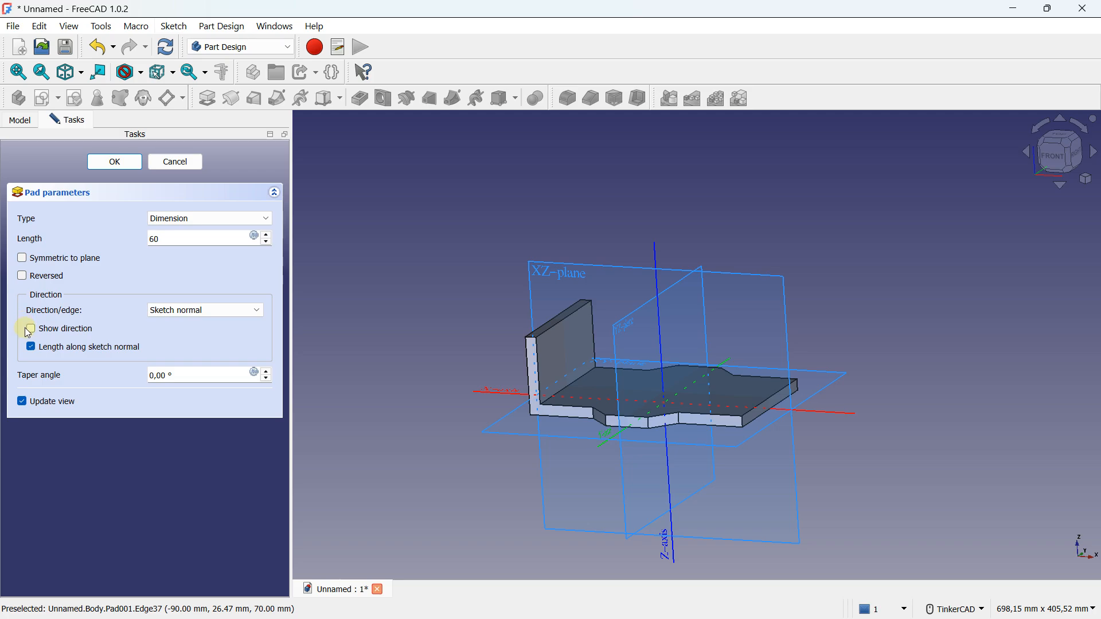
Try the Reversed and Symmetric to plane options on the wall's pad, and switch both off again
click(23, 277)
click(22, 259)
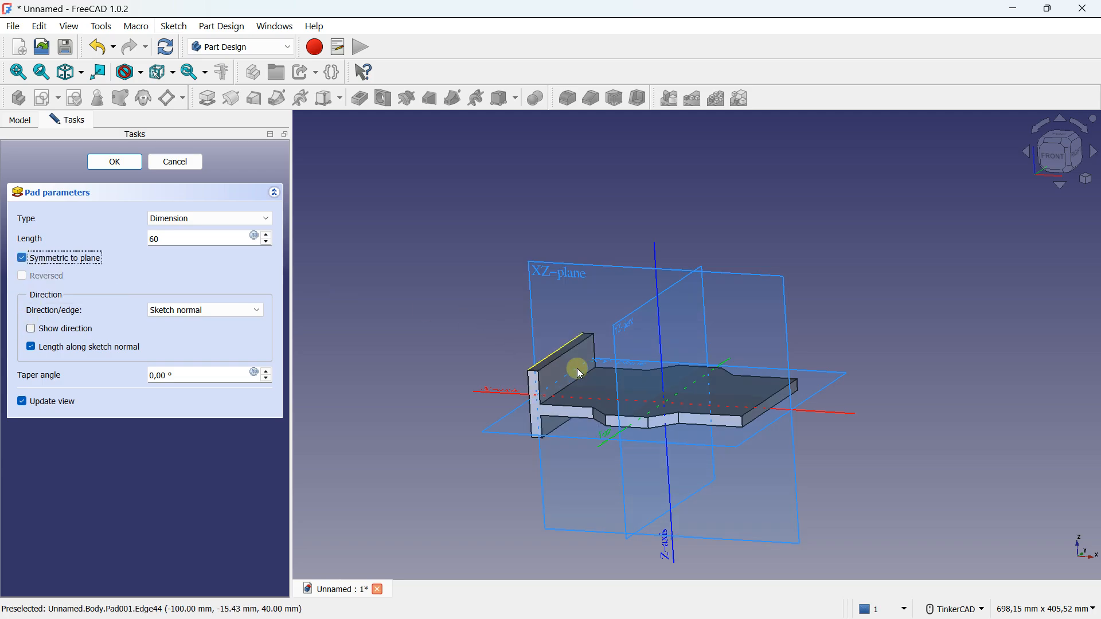
click(23, 259)
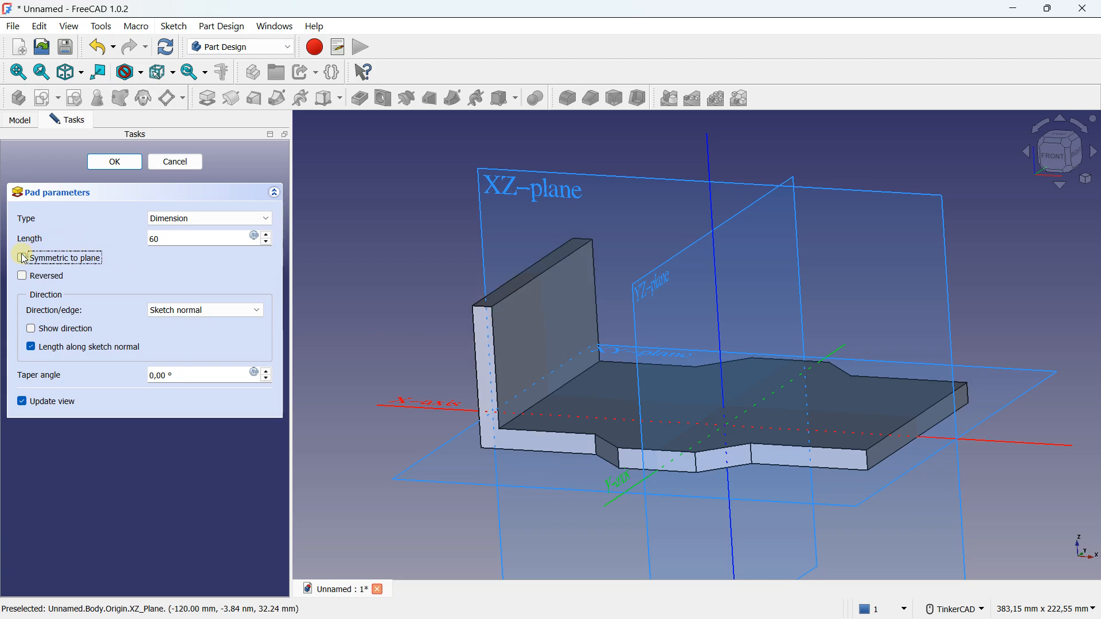
Set the wall's pad length to 80 mm and accept the feature
scroll(206, 239, down, 1)
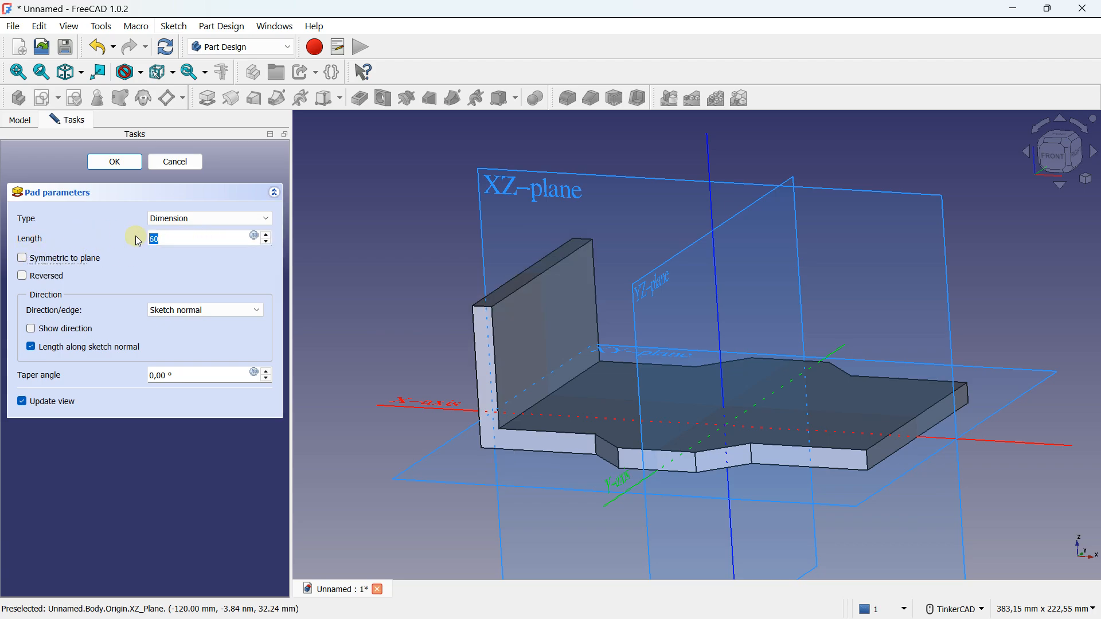
click(137, 270)
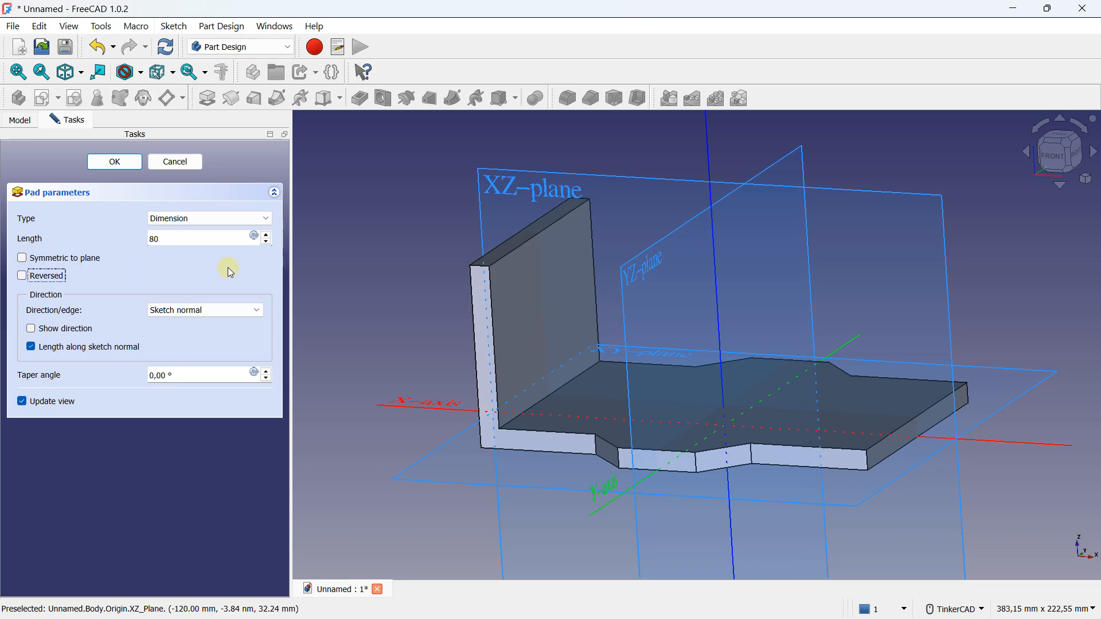
scroll(536, 267, down, 2)
click(116, 163)
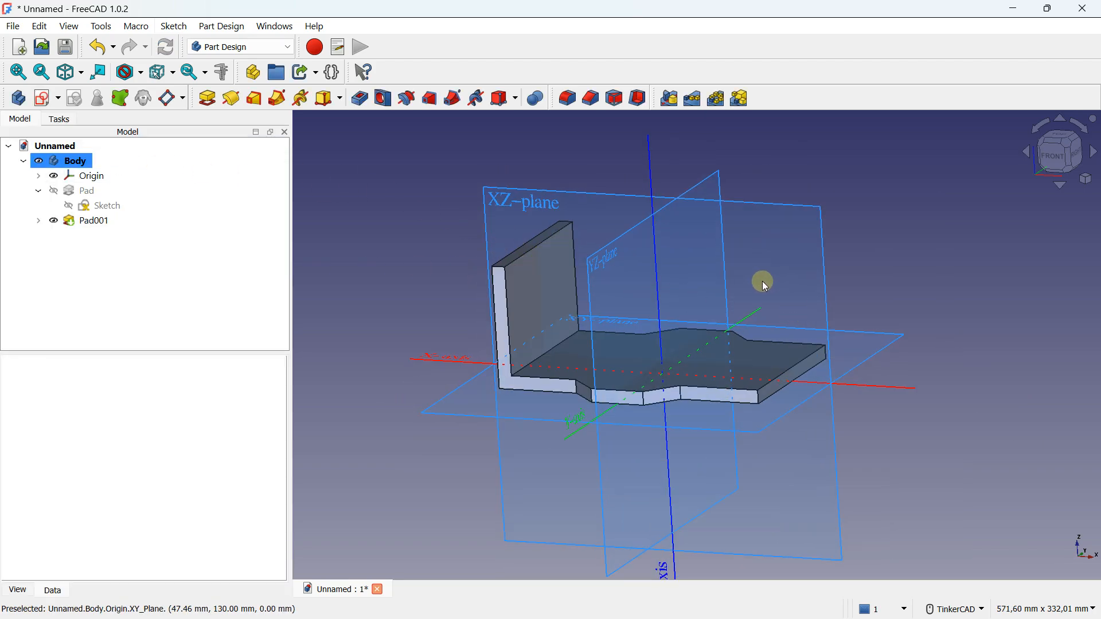
Mirror the wall's pad about the vertical sketch axis to the plate's opposite end
scroll(769, 314, down, 2)
right_drag(768, 314, 770, 349)
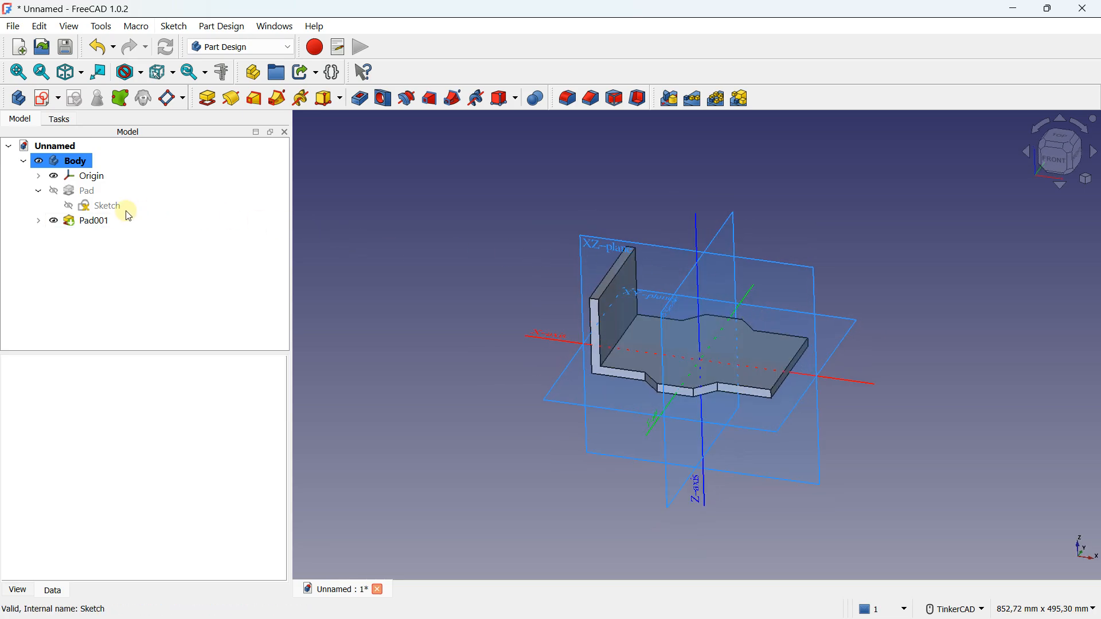
click(95, 226)
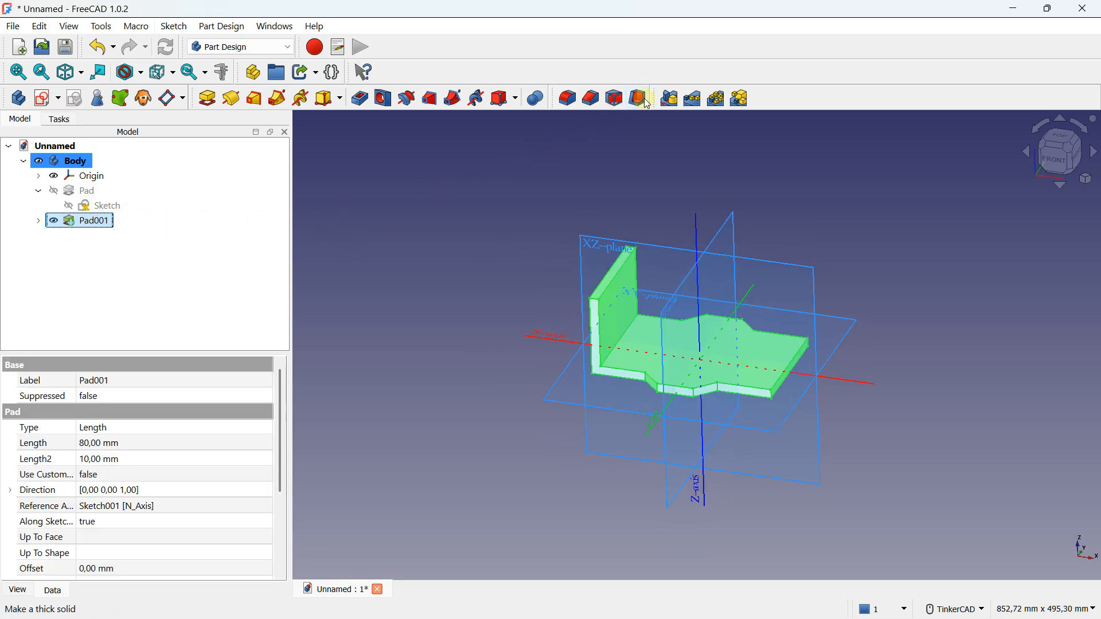
click(668, 98)
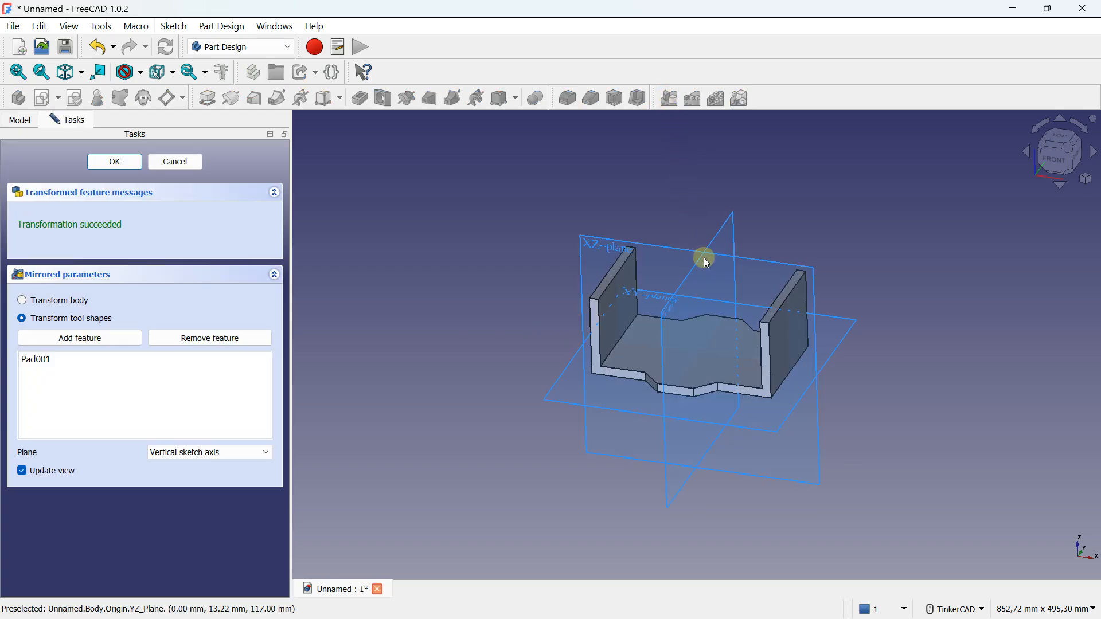
click(230, 452)
click(182, 452)
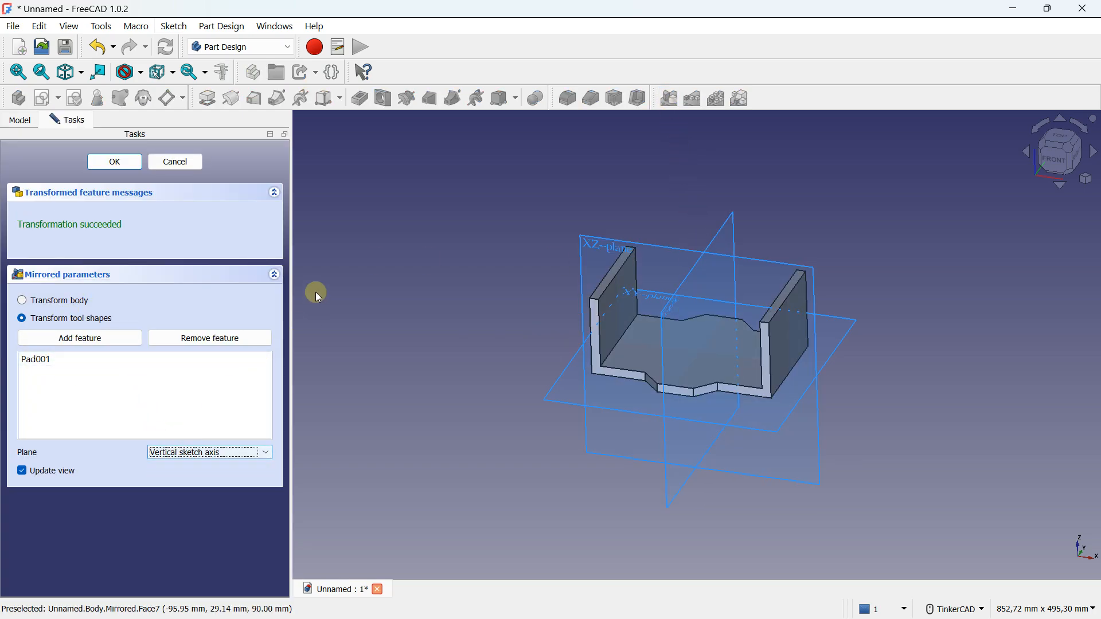
click(112, 161)
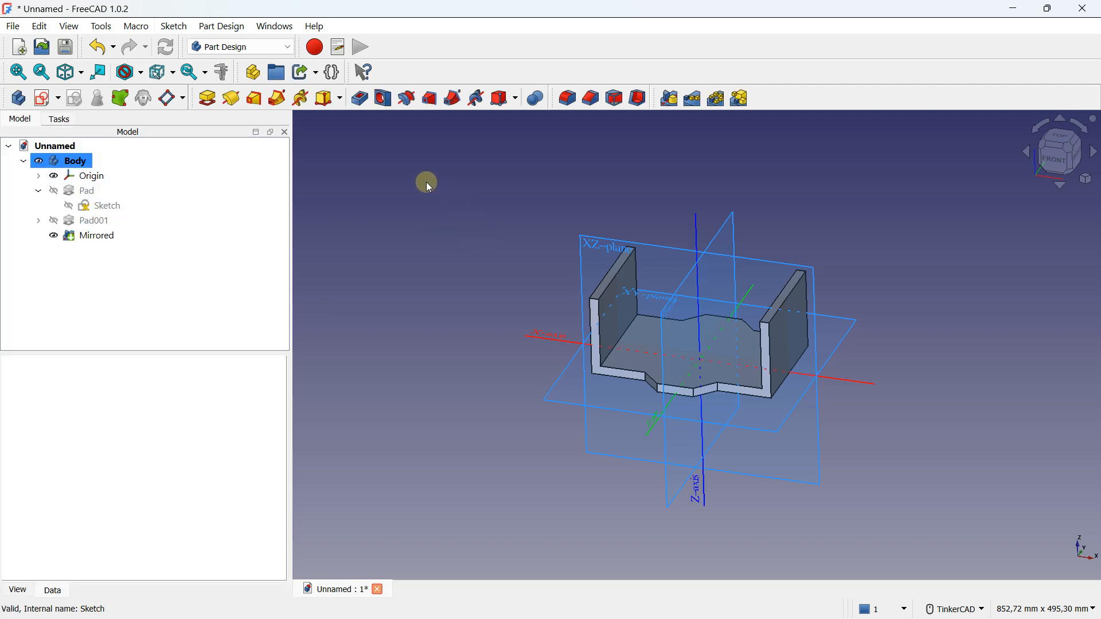
Create a new sketch on the plate's top face between the two walls, with the grid shown
scroll(702, 321, up, 2)
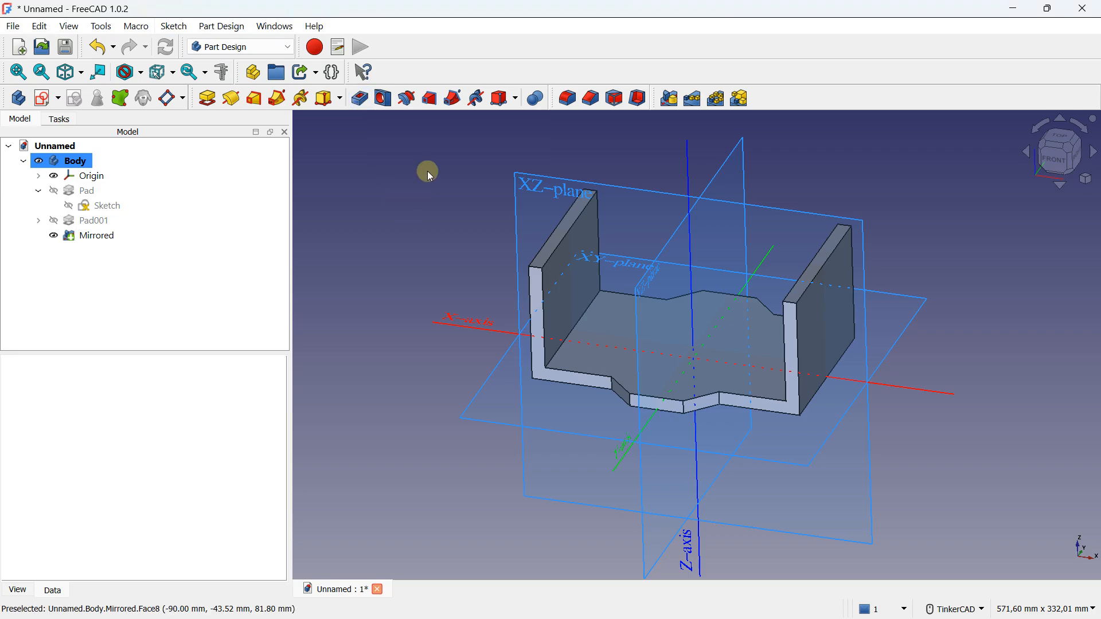
click(696, 326)
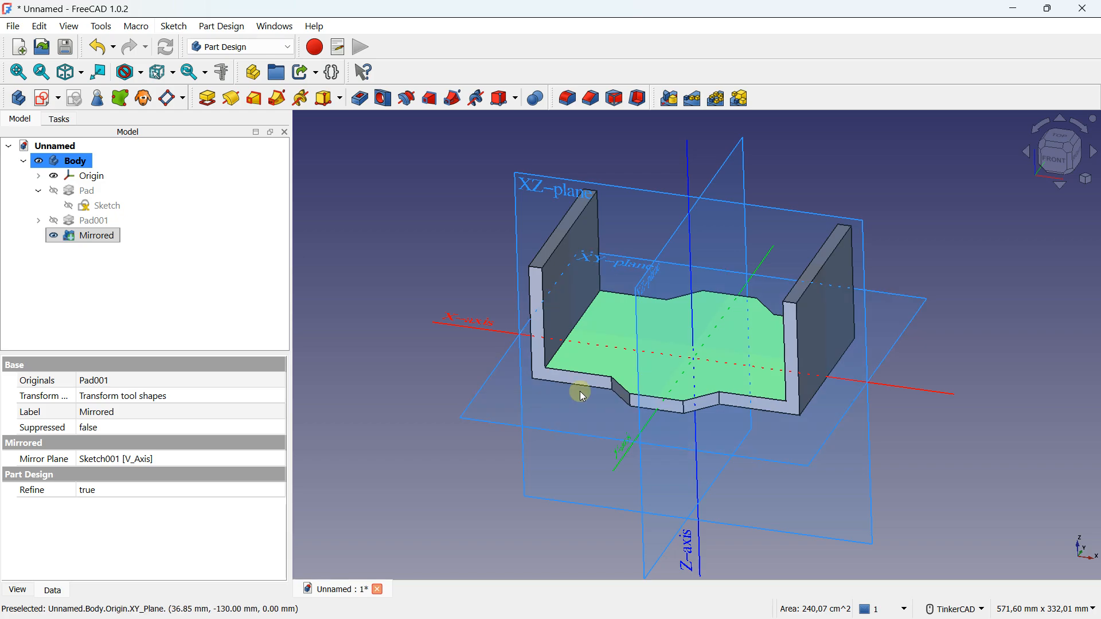
click(47, 97)
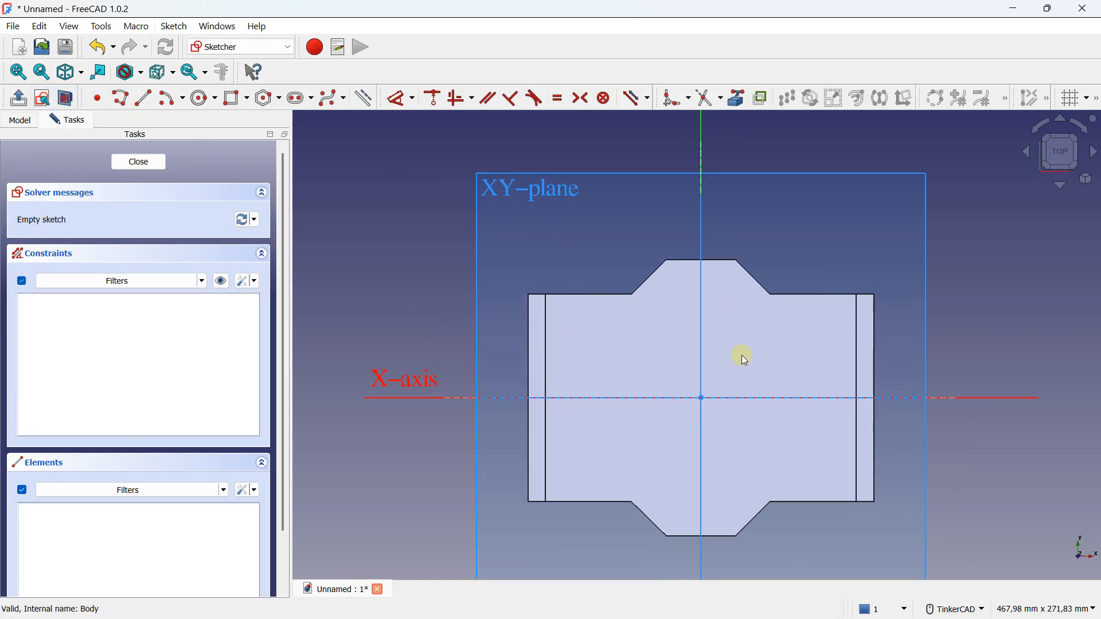
click(1062, 102)
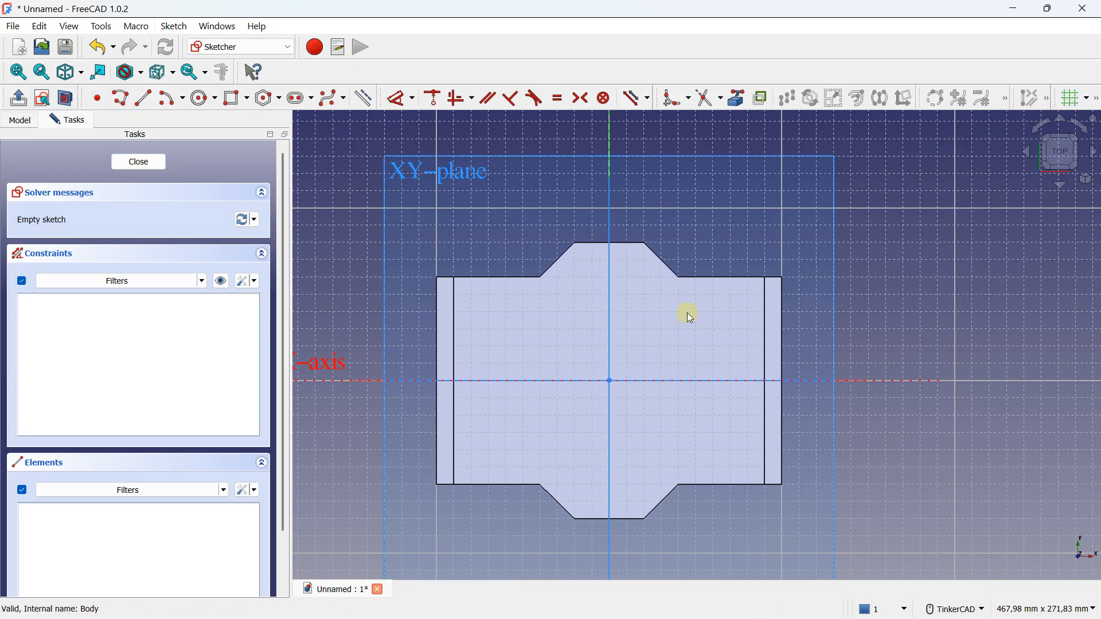
Draw a centered rectangle 120 mm wide and 40 mm high at the sketch origin on the plate and close the sketch
scroll(597, 437, up, 1)
click(248, 98)
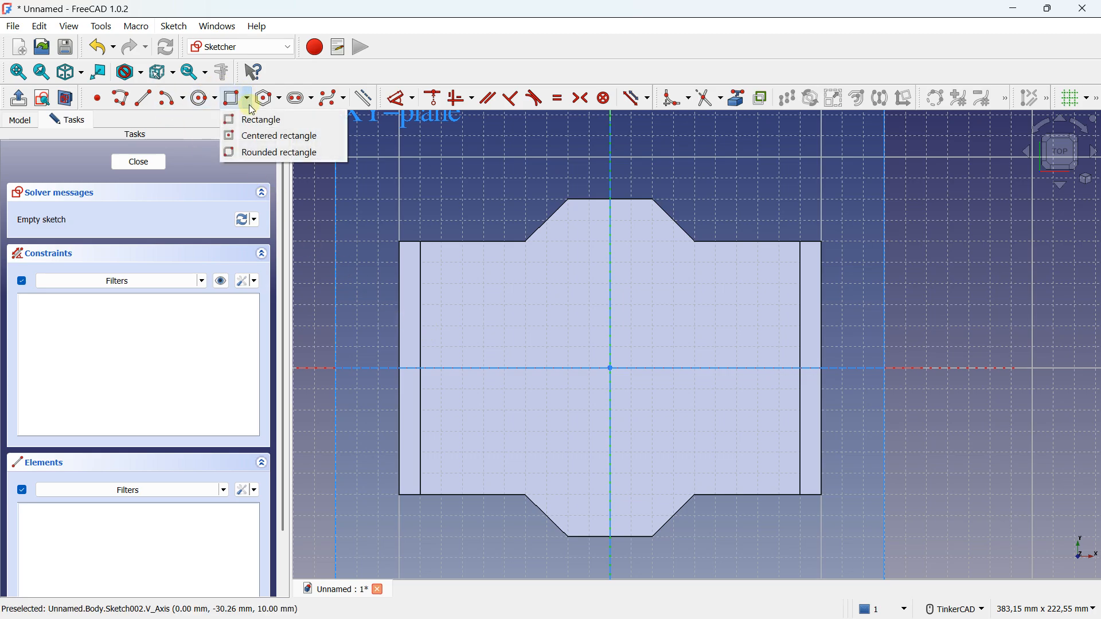
click(263, 134)
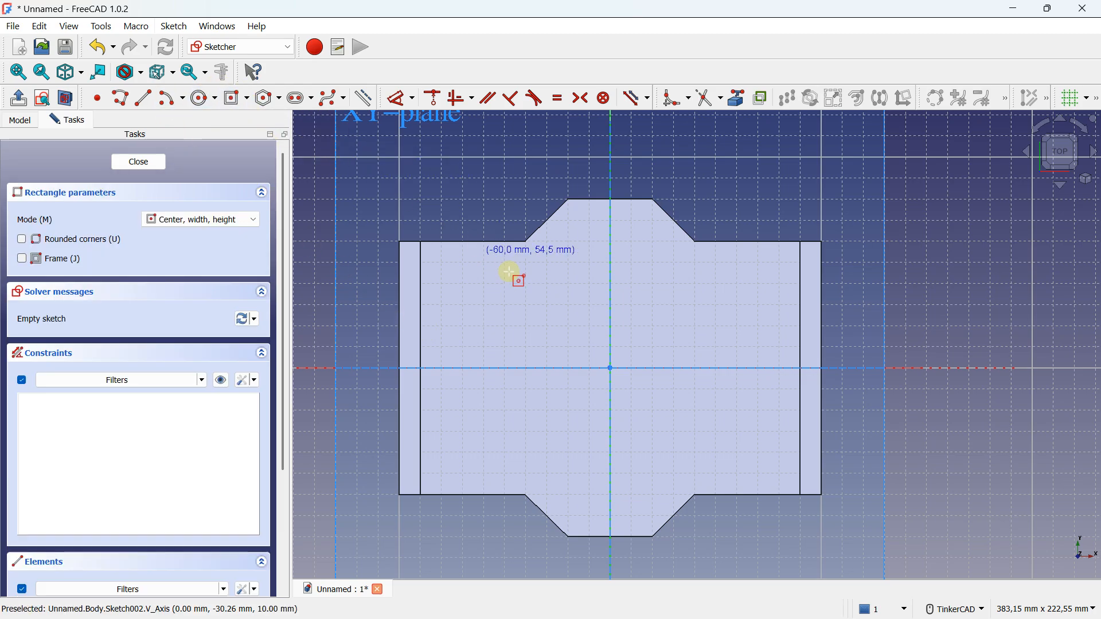
click(611, 368)
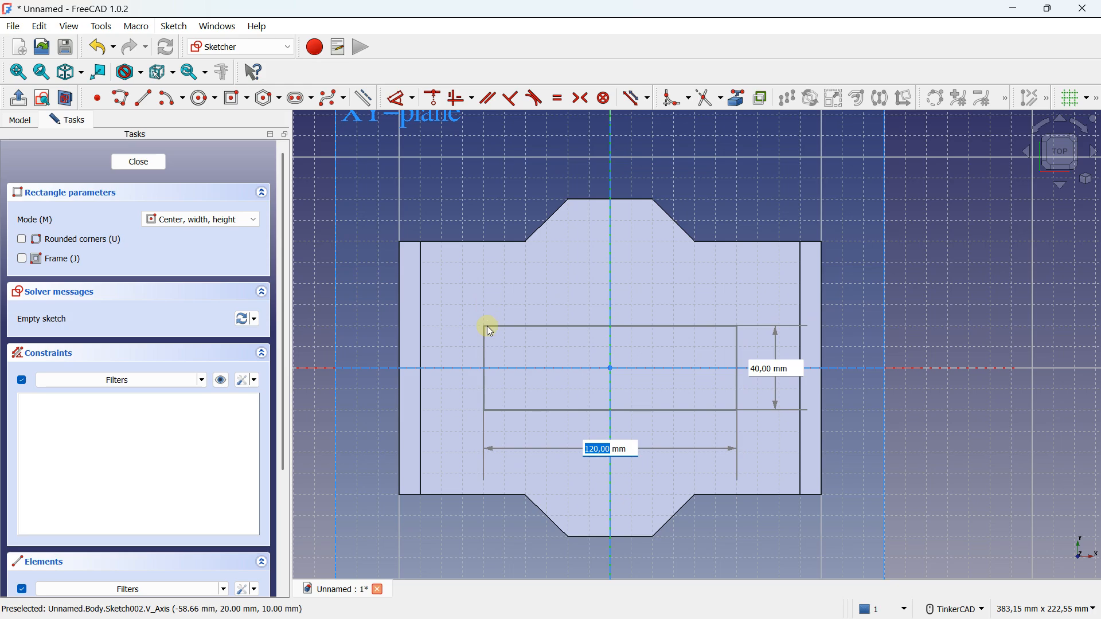
click(486, 327)
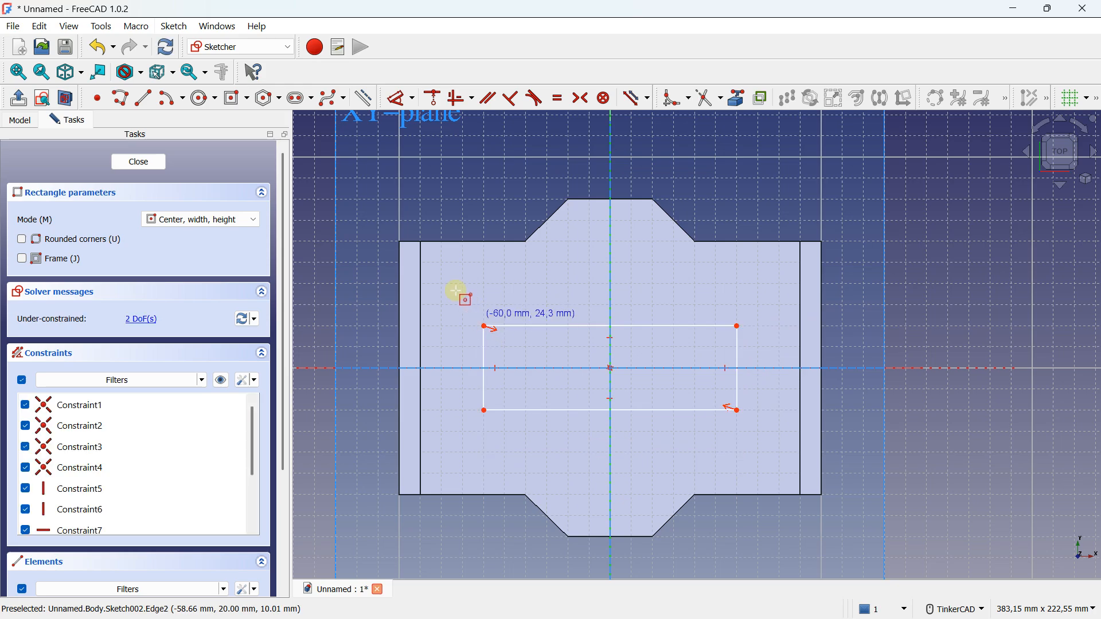
click(148, 164)
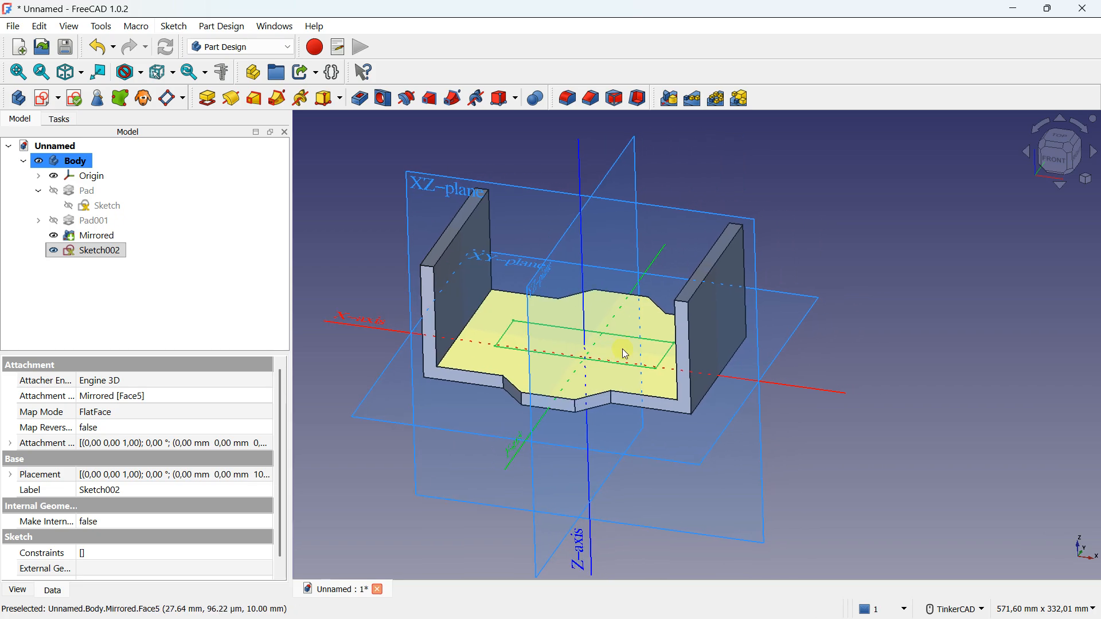
Create a pocket from the plate's rectangle sketch and set its length to 6 mm
right_drag(581, 316, 606, 334)
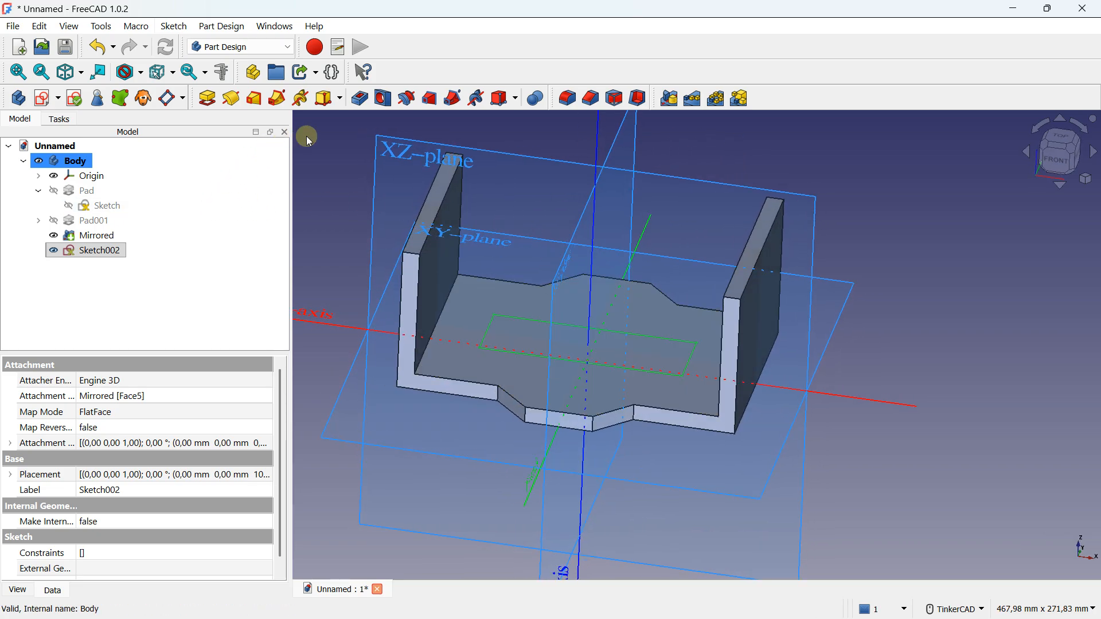
click(105, 250)
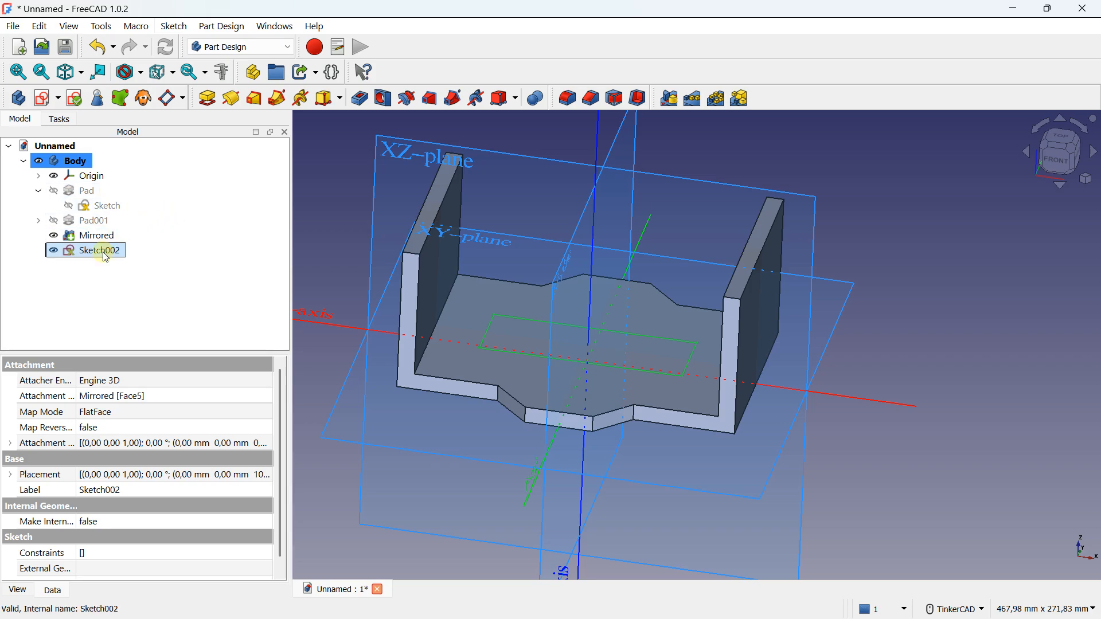
click(360, 98)
right_drag(568, 319, 538, 322)
click(268, 235)
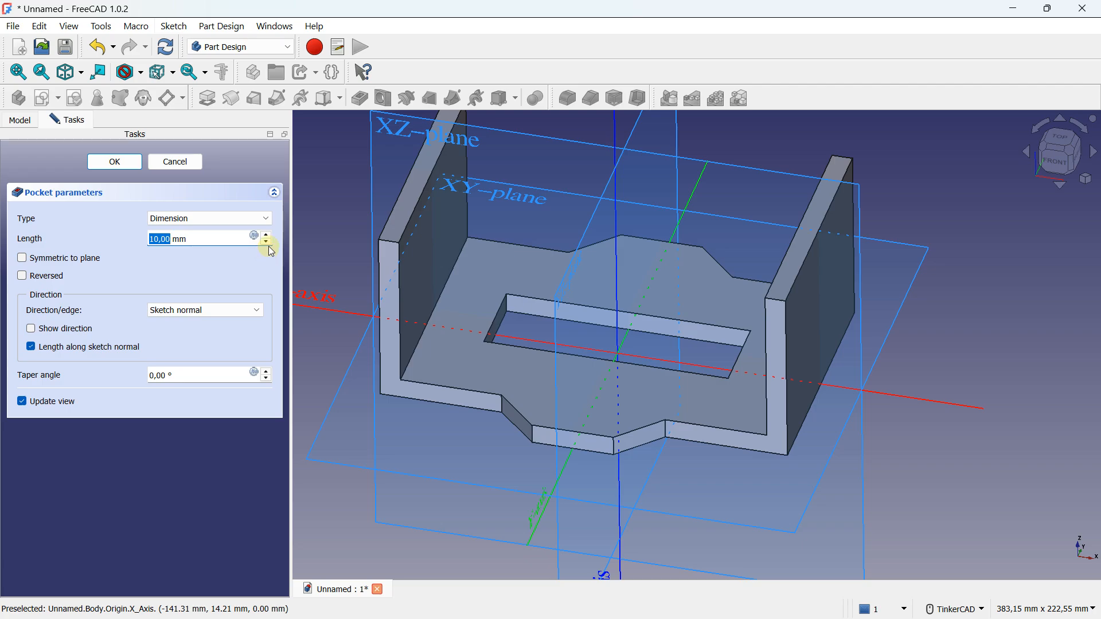
click(268, 240)
click(268, 240)
click(269, 240)
click(268, 241)
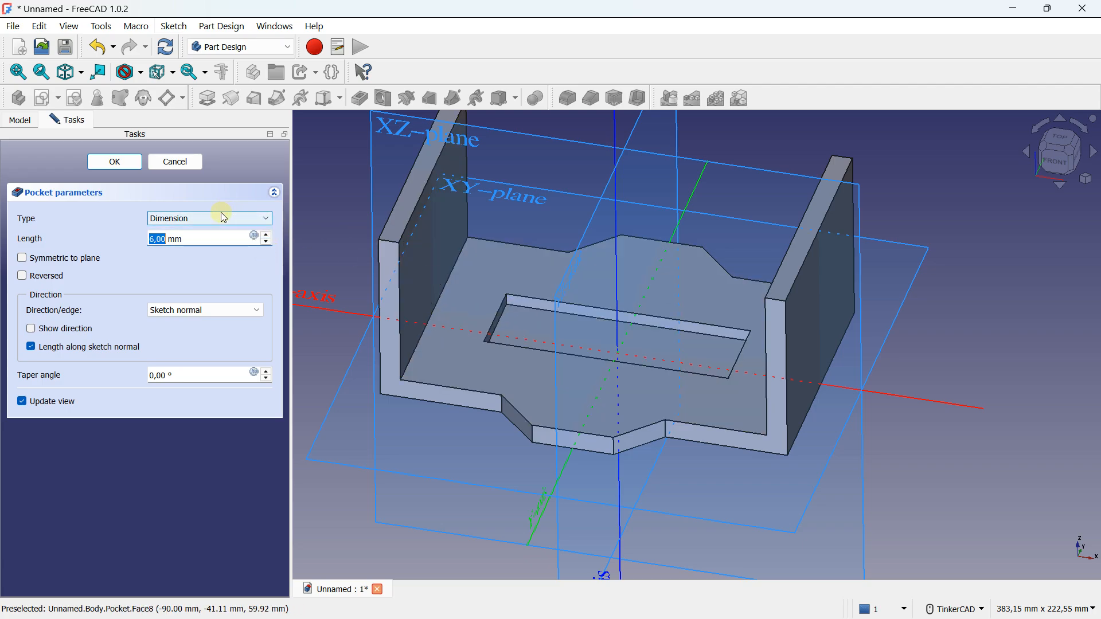
Change the plate pocket's type to Through all and accept the feature
click(197, 220)
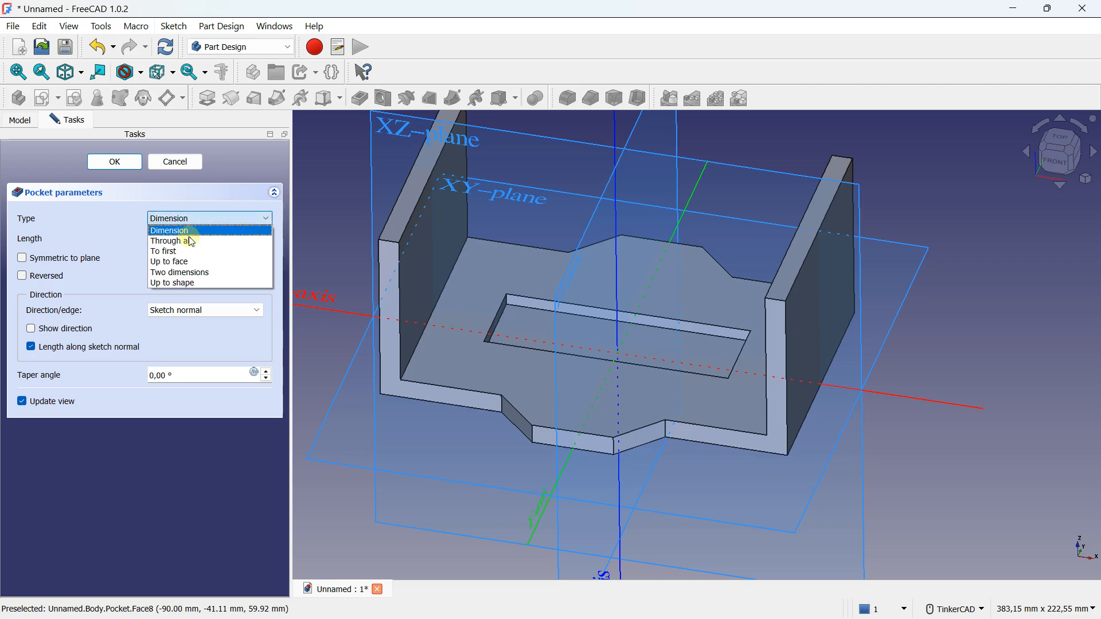
click(191, 242)
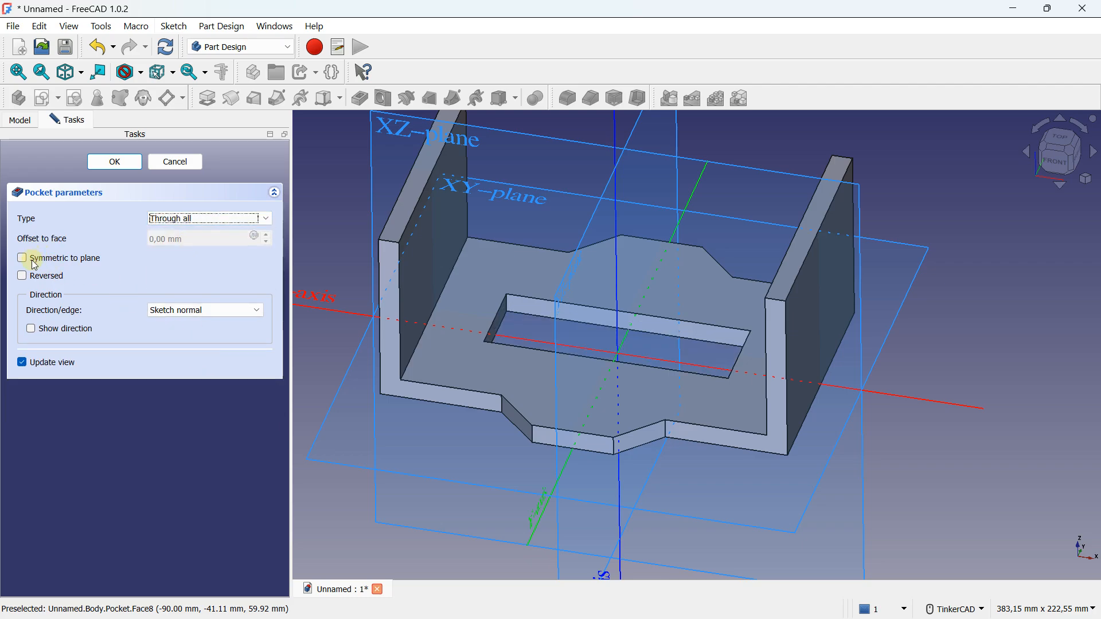
click(115, 162)
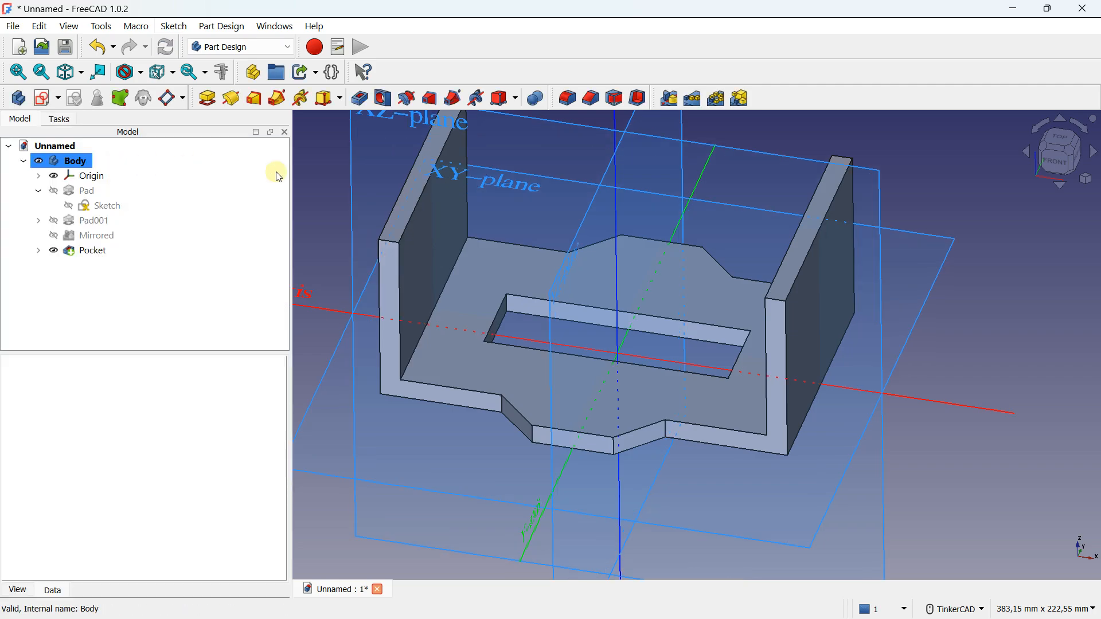
Hide the body's origin planes and axes
scroll(589, 325, down, 3)
right_drag(595, 399, 330, 235)
click(53, 176)
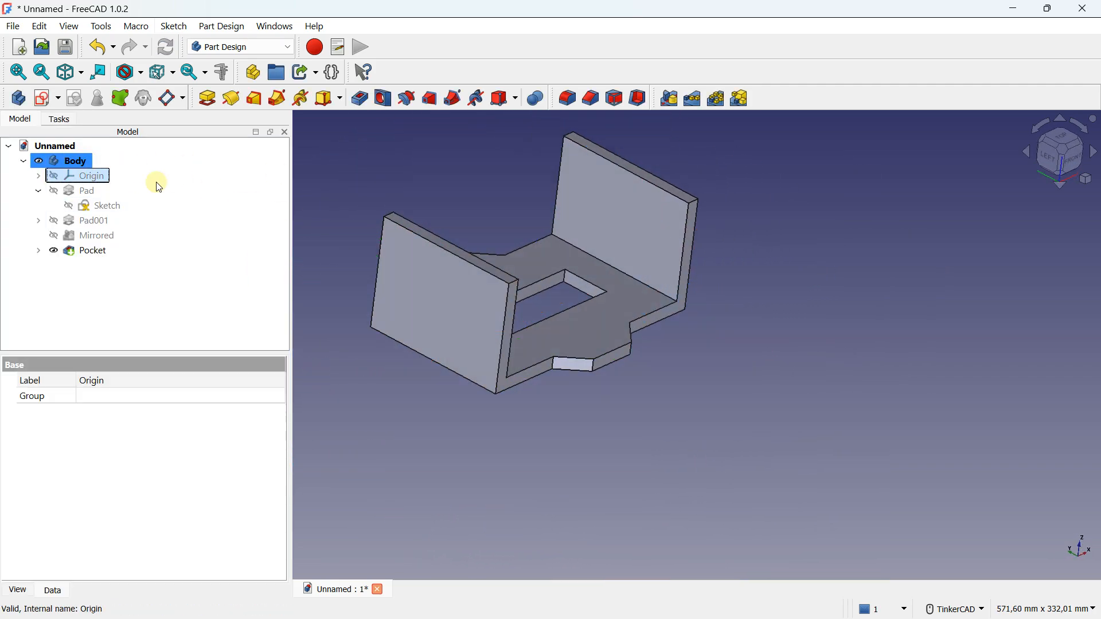
Create a new sketch on the outer face of the wall at the negative X end, with the grid shown
middle_drag(379, 232, 466, 243)
click(495, 293)
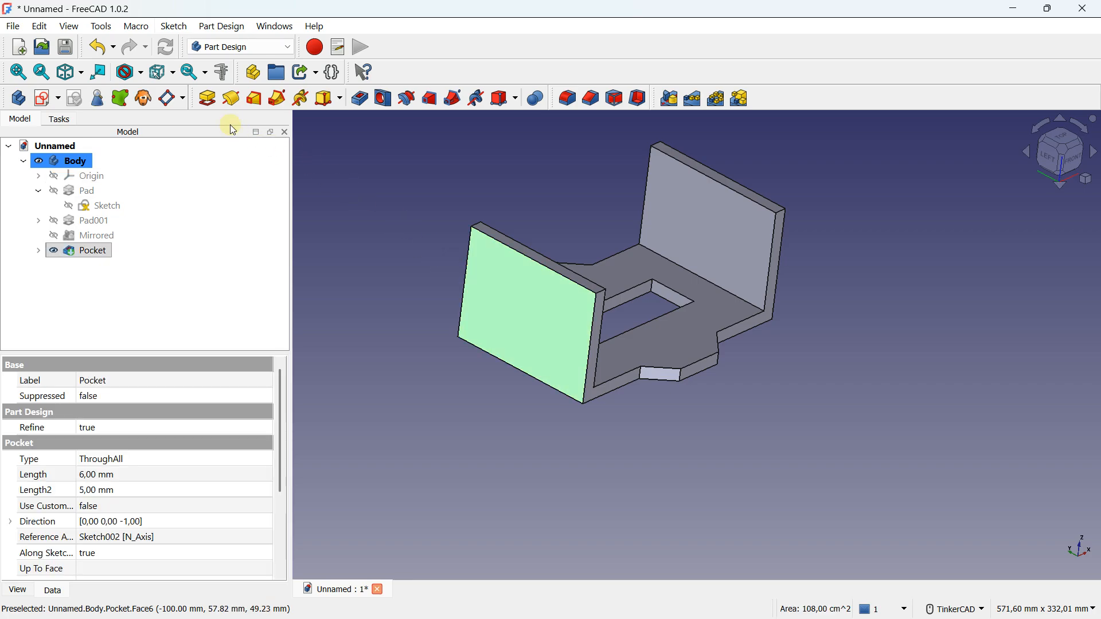
click(47, 100)
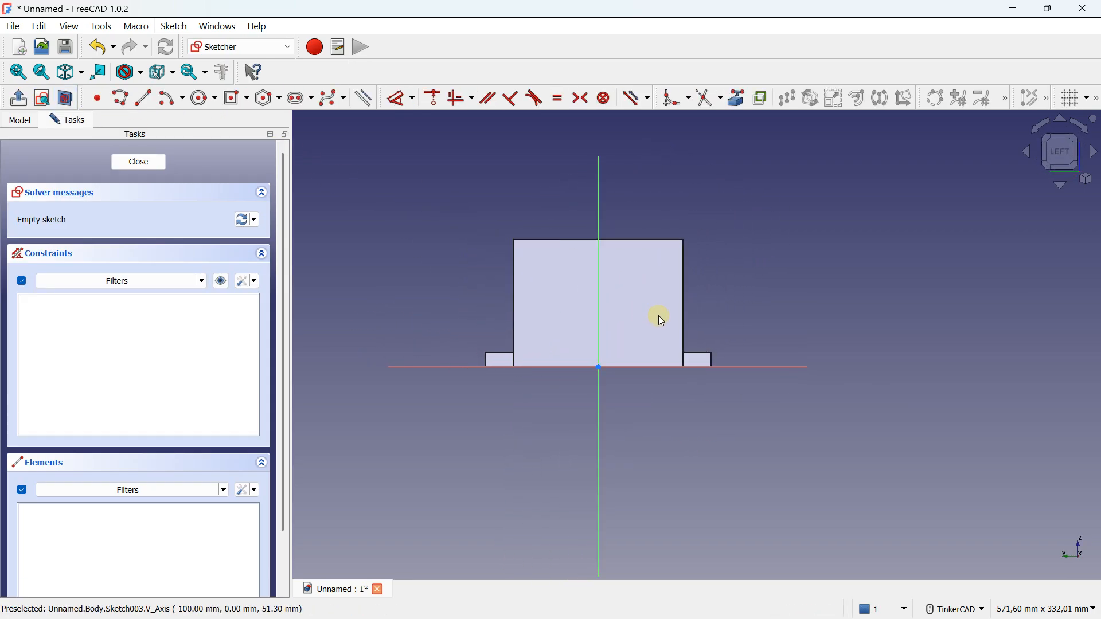
click(1070, 98)
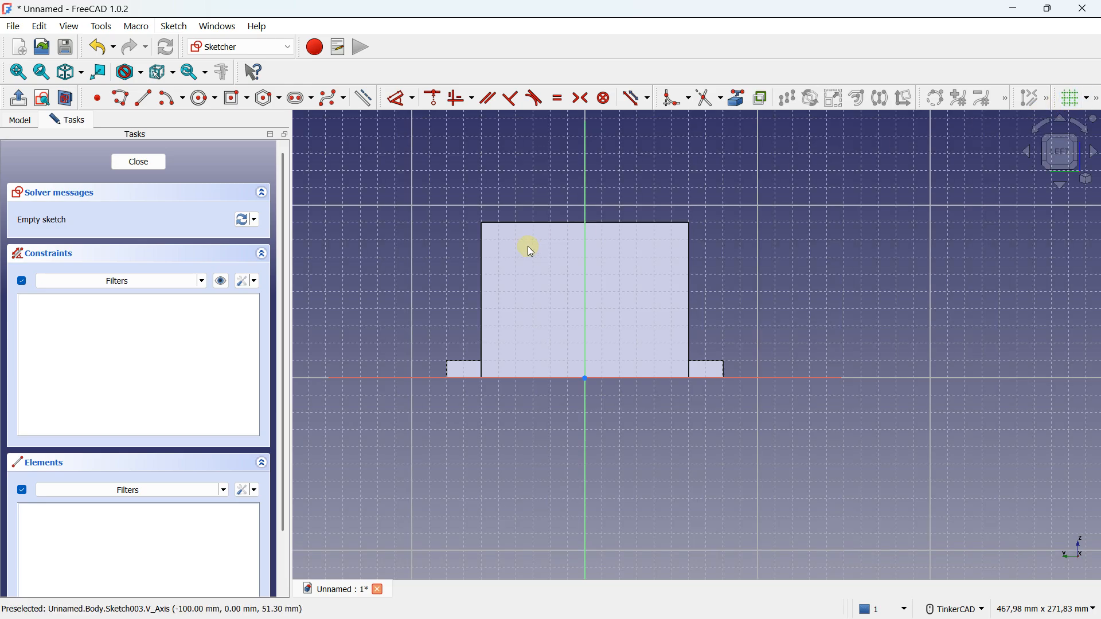
Draw a corner-based rectangle 80 mm wide and 20 mm high across the wall's upper half and close the sketch
scroll(516, 240, up, 2)
click(249, 101)
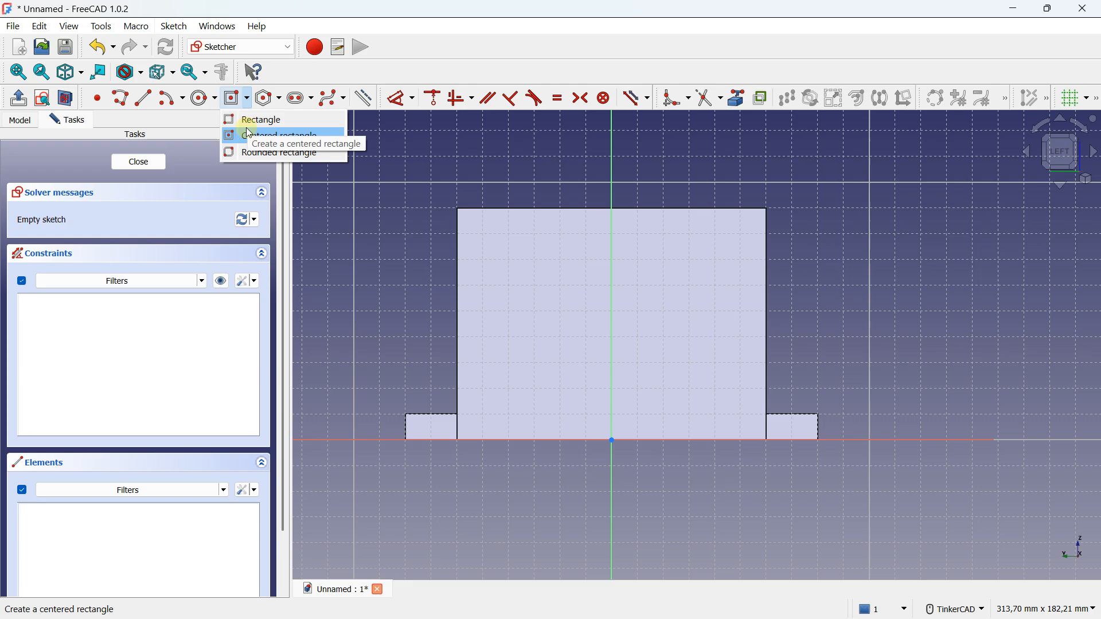
click(246, 121)
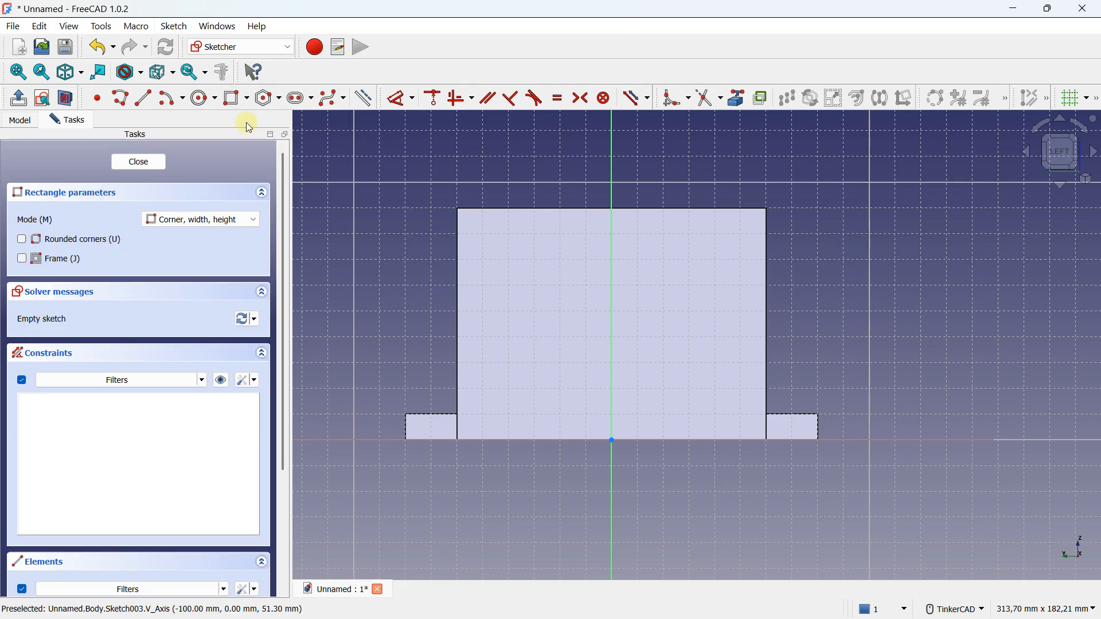
click(508, 260)
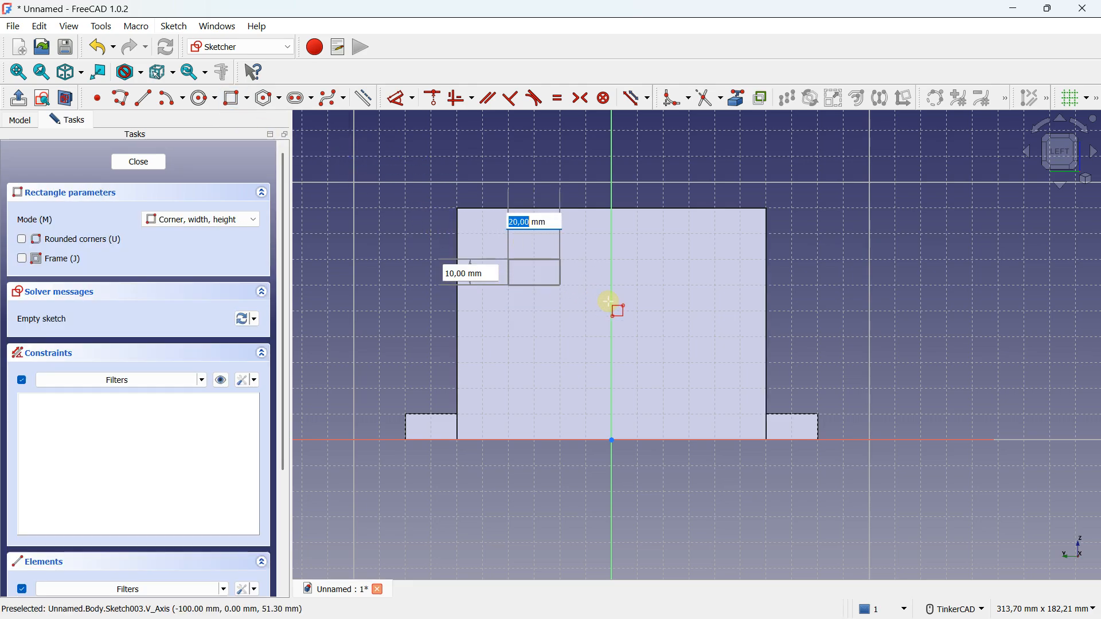
click(717, 310)
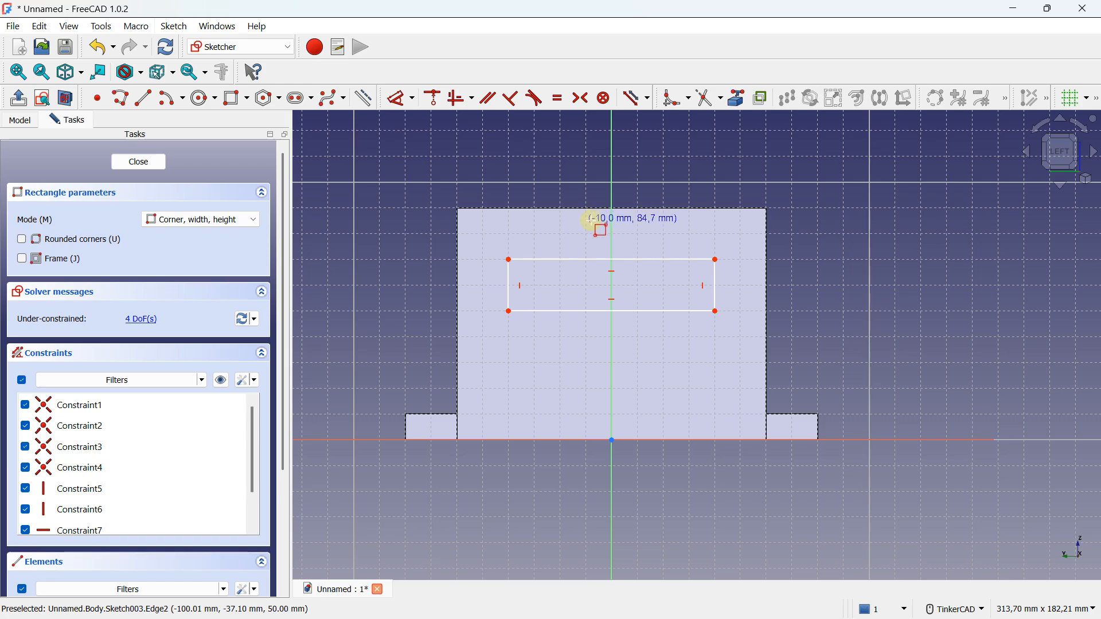
mouse_move(791, 304)
right_down()
mouse_move(740, 312)
mouse_move(696, 349)
mouse_move(696, 322)
mouse_move(216, 155)
right_up()
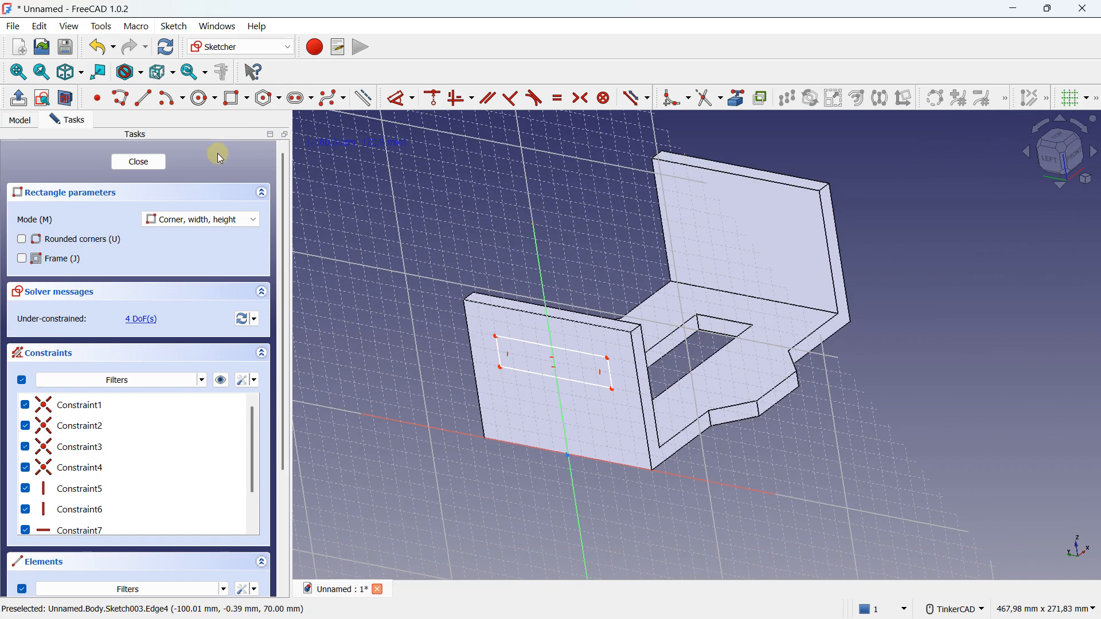
click(148, 163)
Create a pocket from the wall's rectangle sketch and set its length to 16 mm
mouse_move(646, 302)
right_down()
mouse_move(582, 312)
mouse_move(592, 315)
mouse_move(580, 344)
right_up()
click(89, 266)
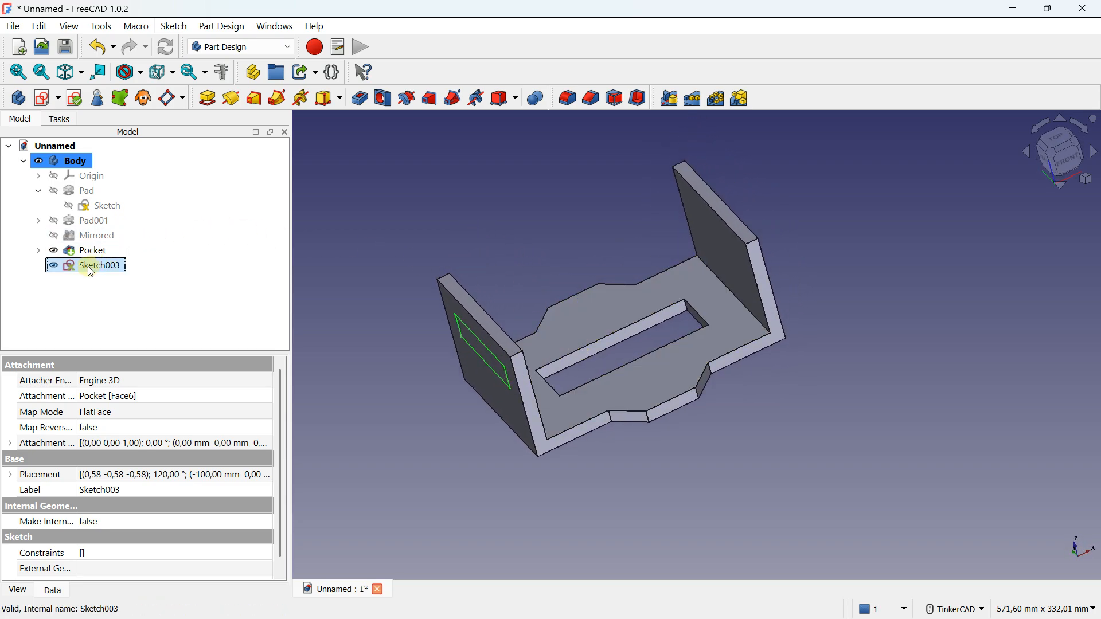
click(360, 99)
right_drag(424, 241, 572, 241)
scroll(529, 311, up, 3)
click(267, 236)
click(267, 235)
click(267, 236)
click(267, 235)
click(267, 235)
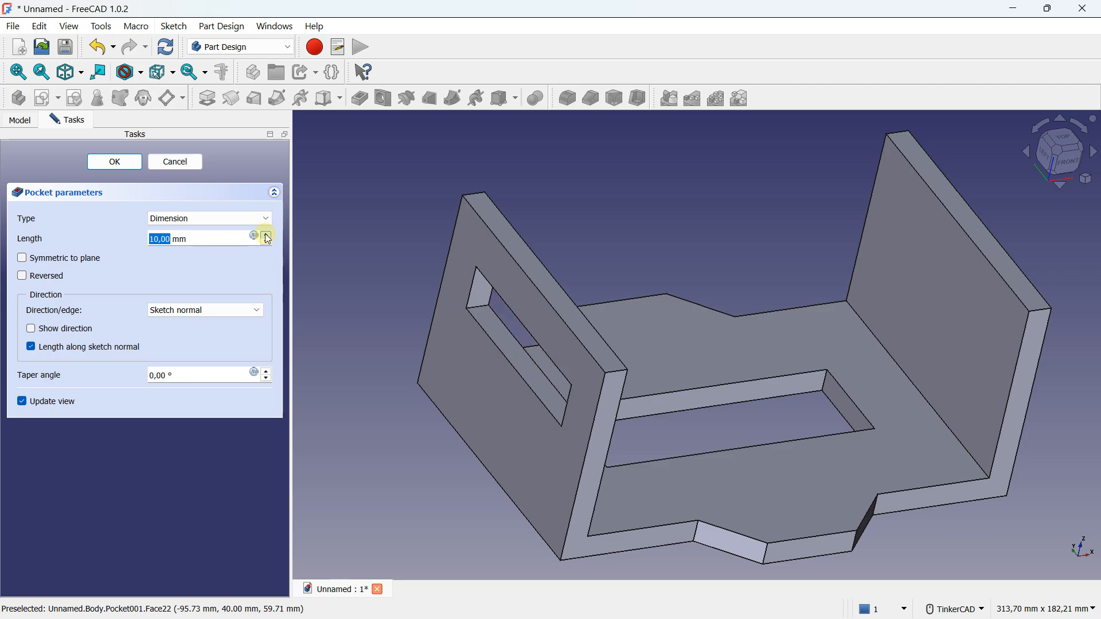
Change the wall pocket's type to Through all so it cuts both walls, and accept the feature
right_drag(305, 229, 346, 250)
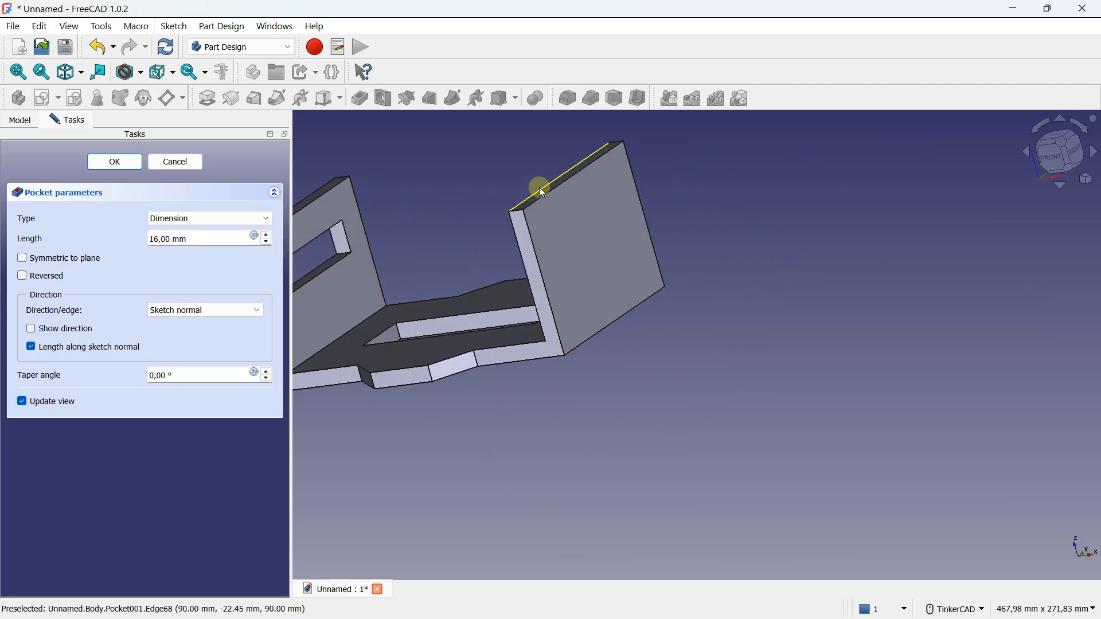
right_drag(573, 208, 555, 301)
middle_drag(554, 301, 630, 298)
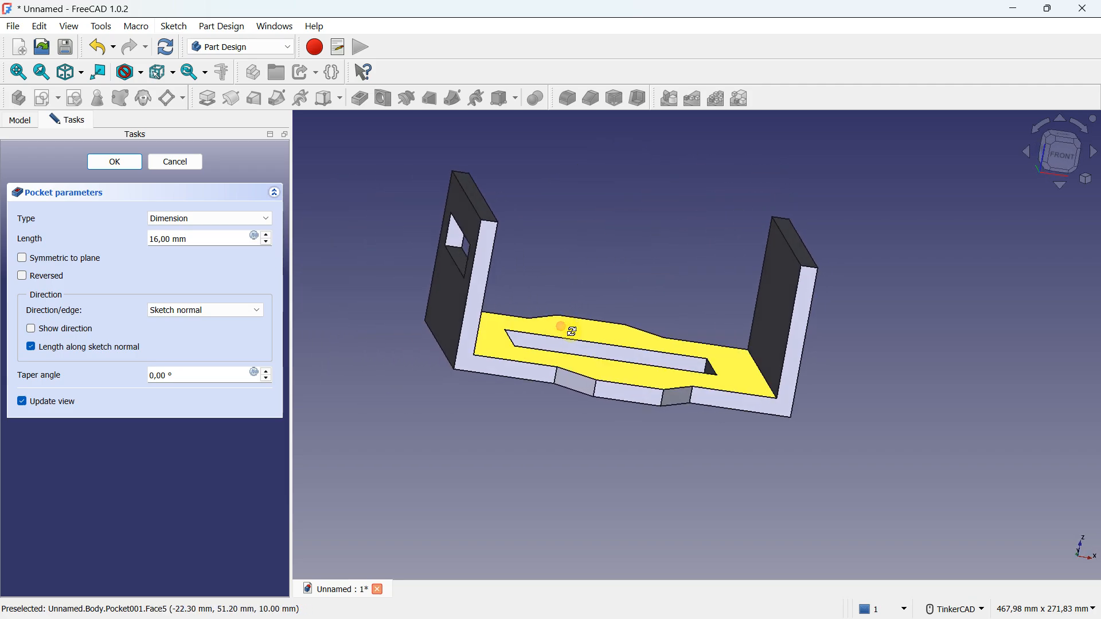
right_drag(565, 327, 584, 338)
click(223, 218)
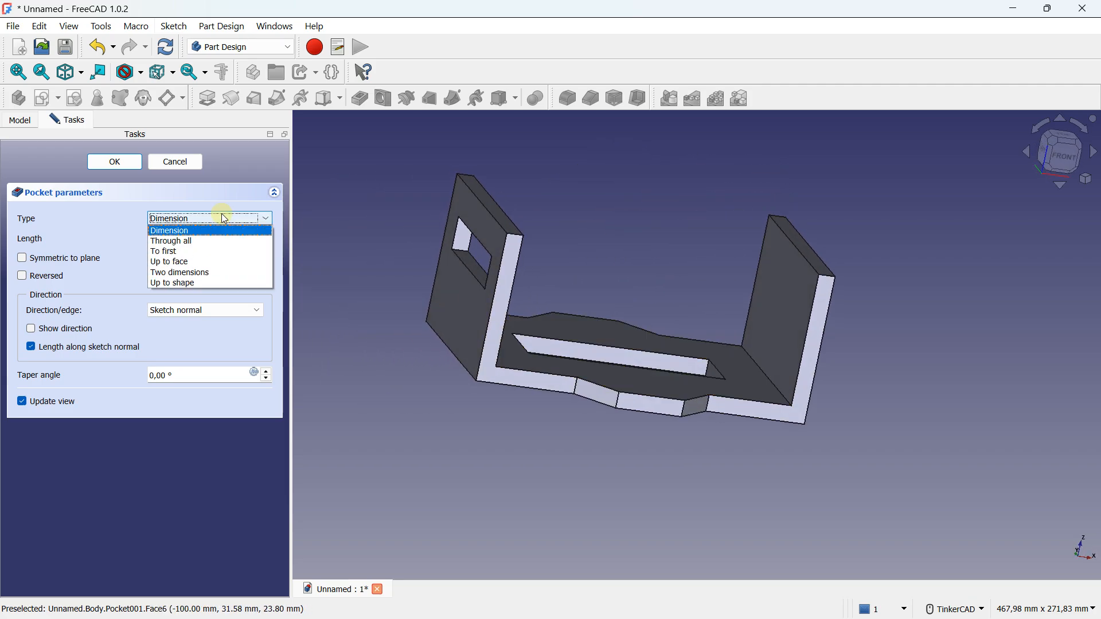
click(210, 245)
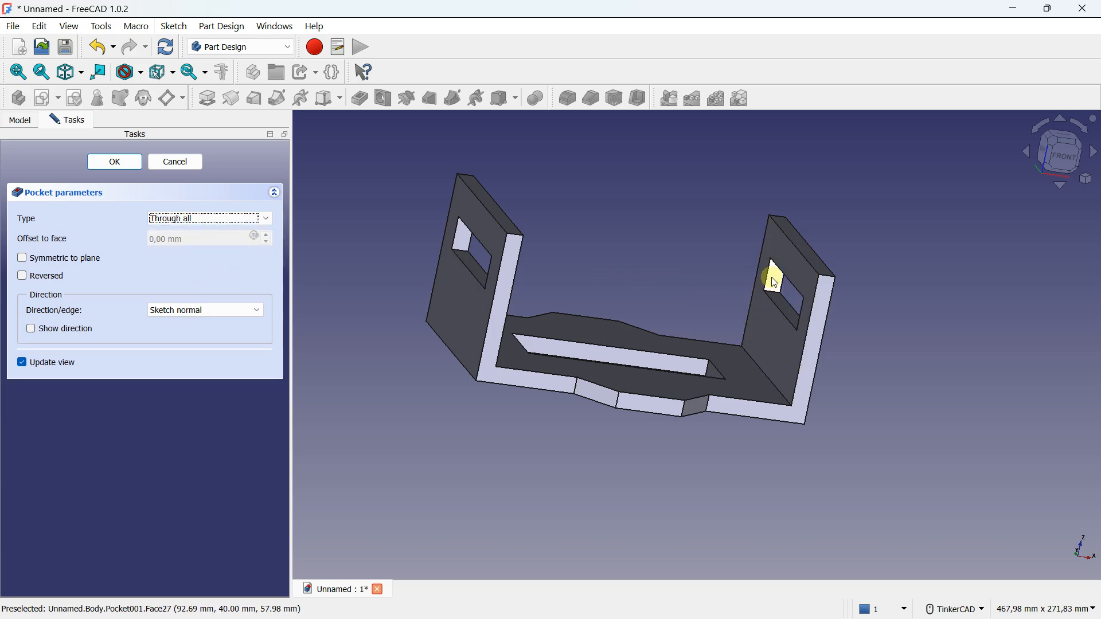
click(115, 162)
right_drag(716, 322, 790, 407)
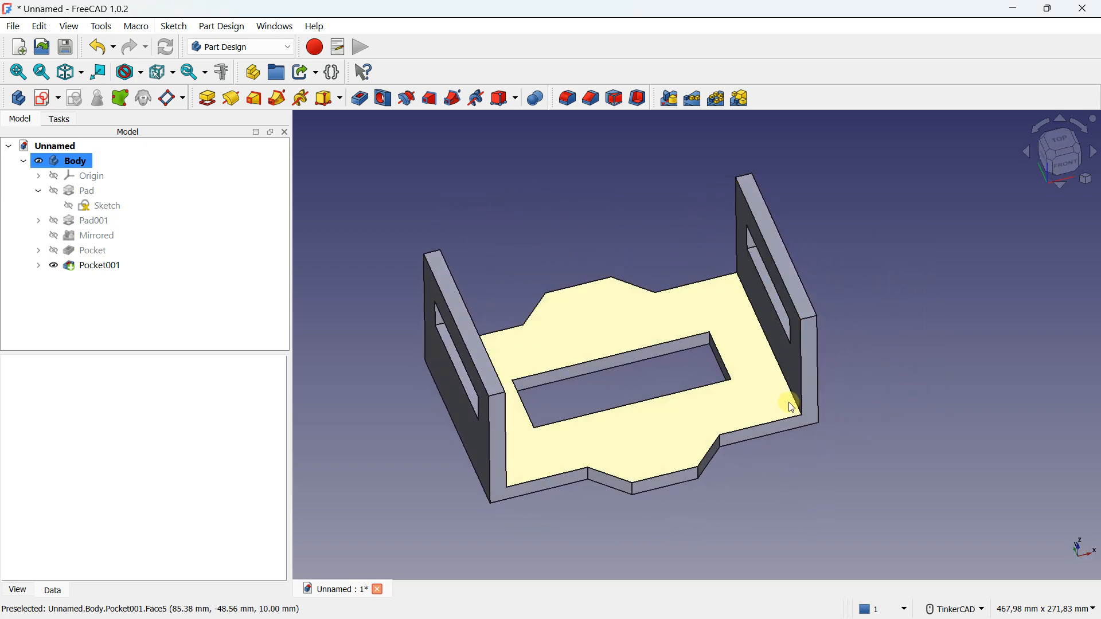
right_drag(570, 246, 615, 260)
middle_drag(561, 252, 518, 225)
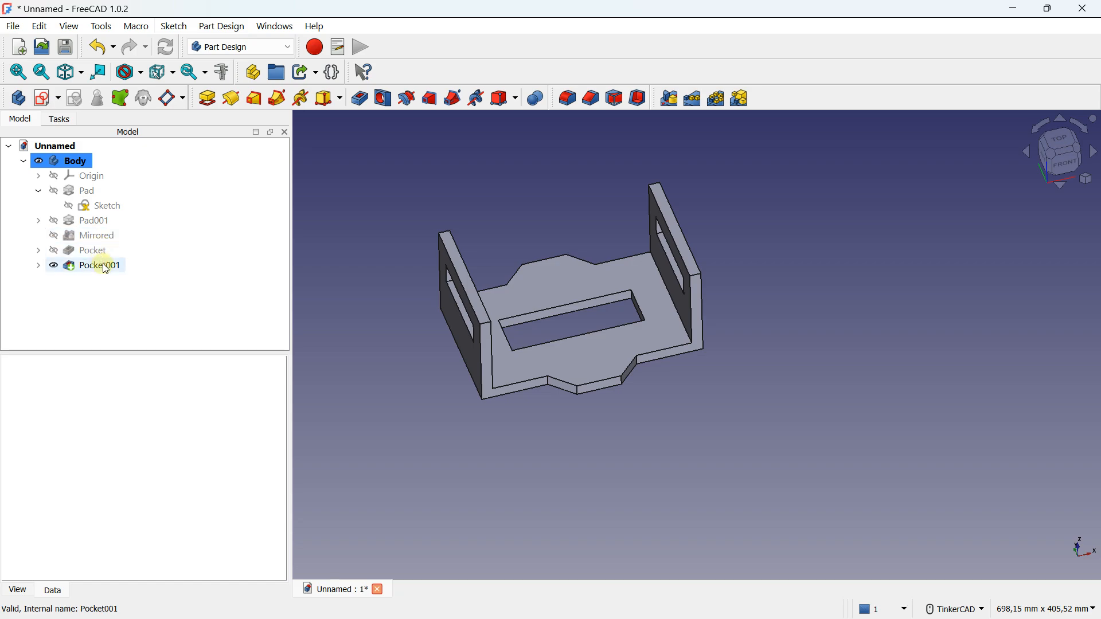
right_drag(698, 308, 609, 295)
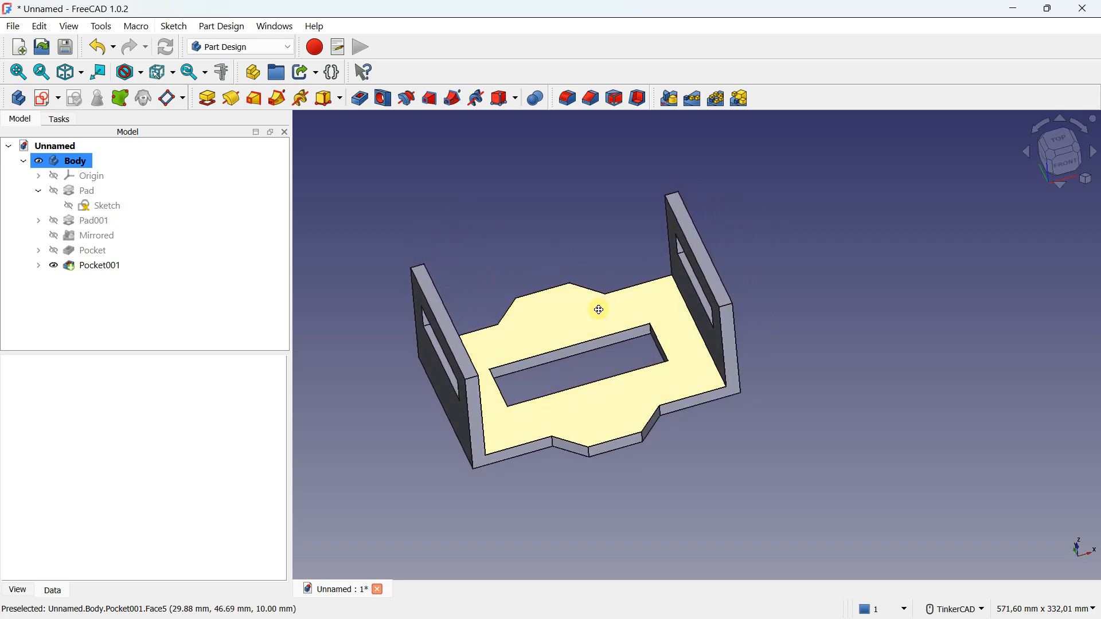
middle_drag(597, 312, 627, 268)
middle_drag(518, 248, 516, 252)
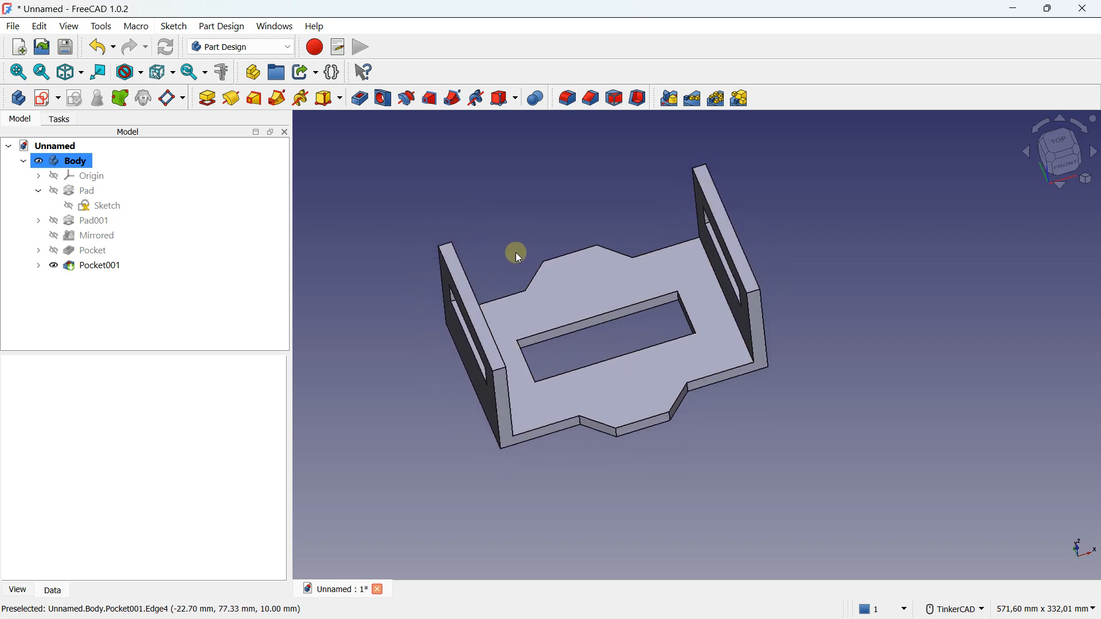
Deactivate the body and clear the selection
click(81, 162)
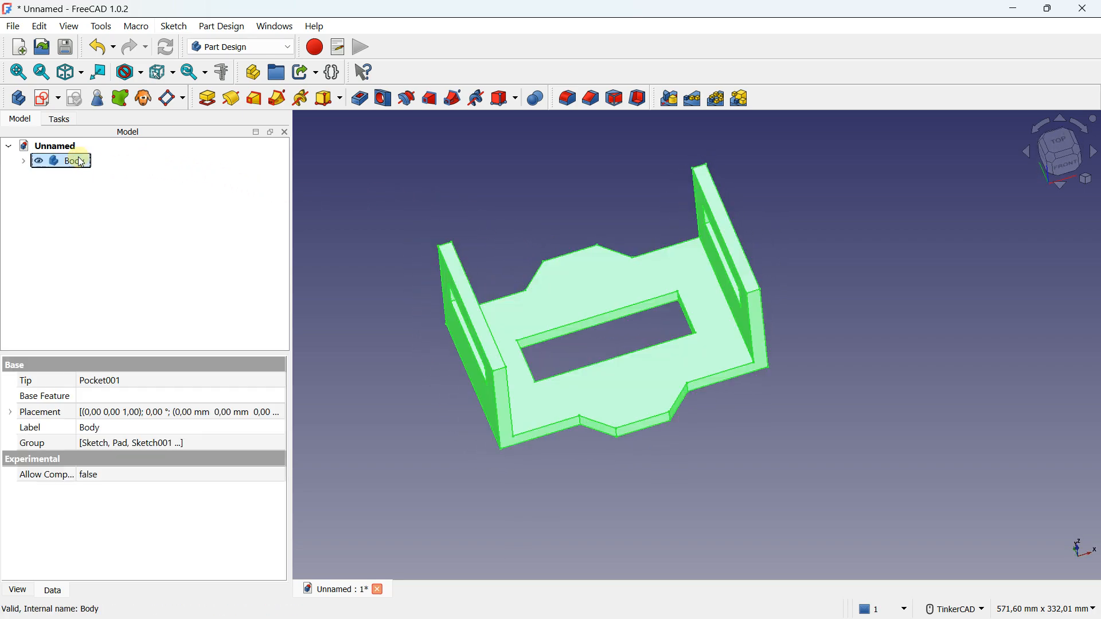
click(338, 171)
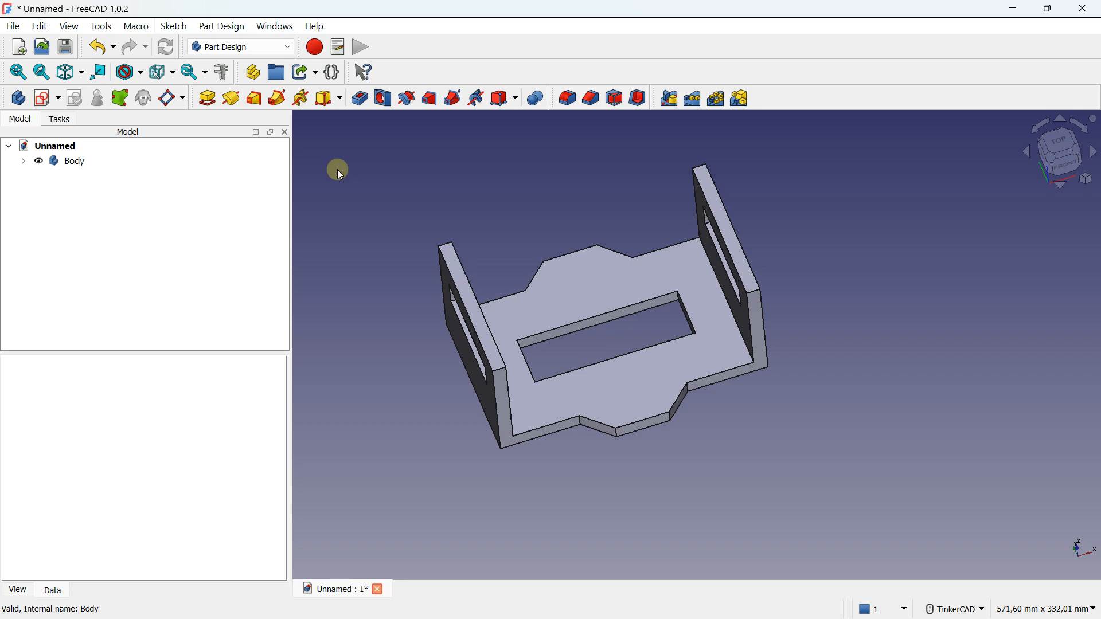
key(Caps_Lock)
scroll(367, 181, down, 2)
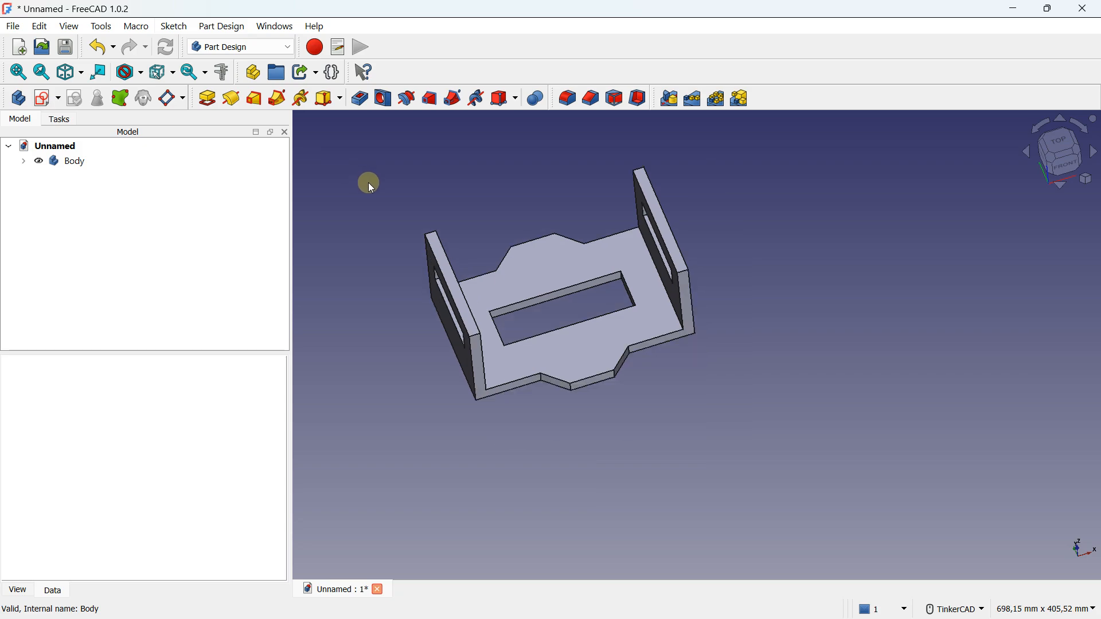
middle_drag(369, 184, 435, 229)
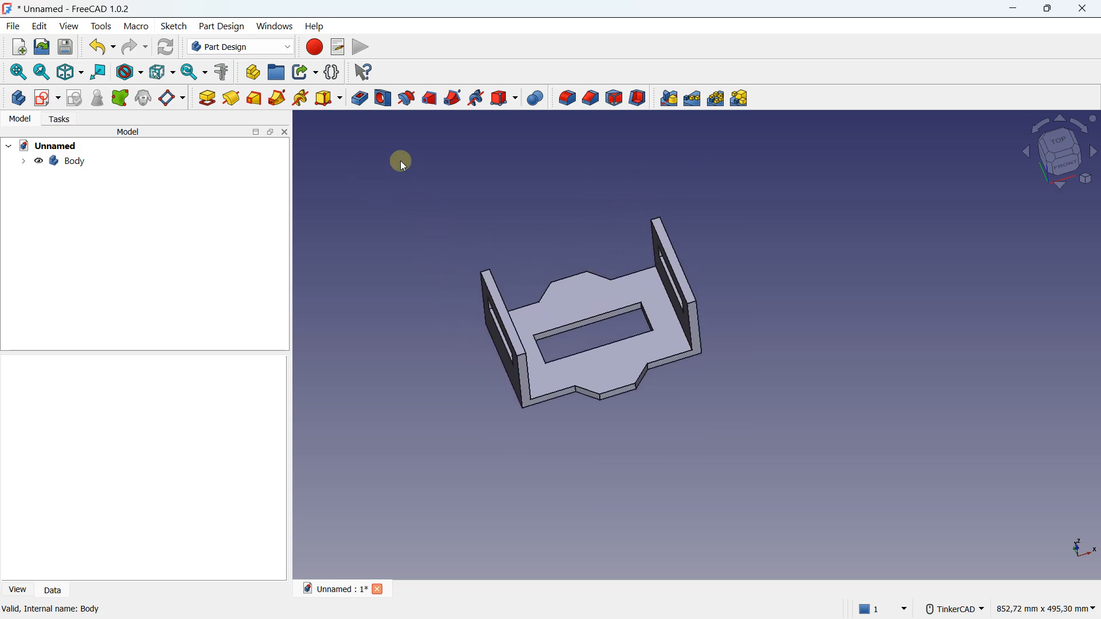